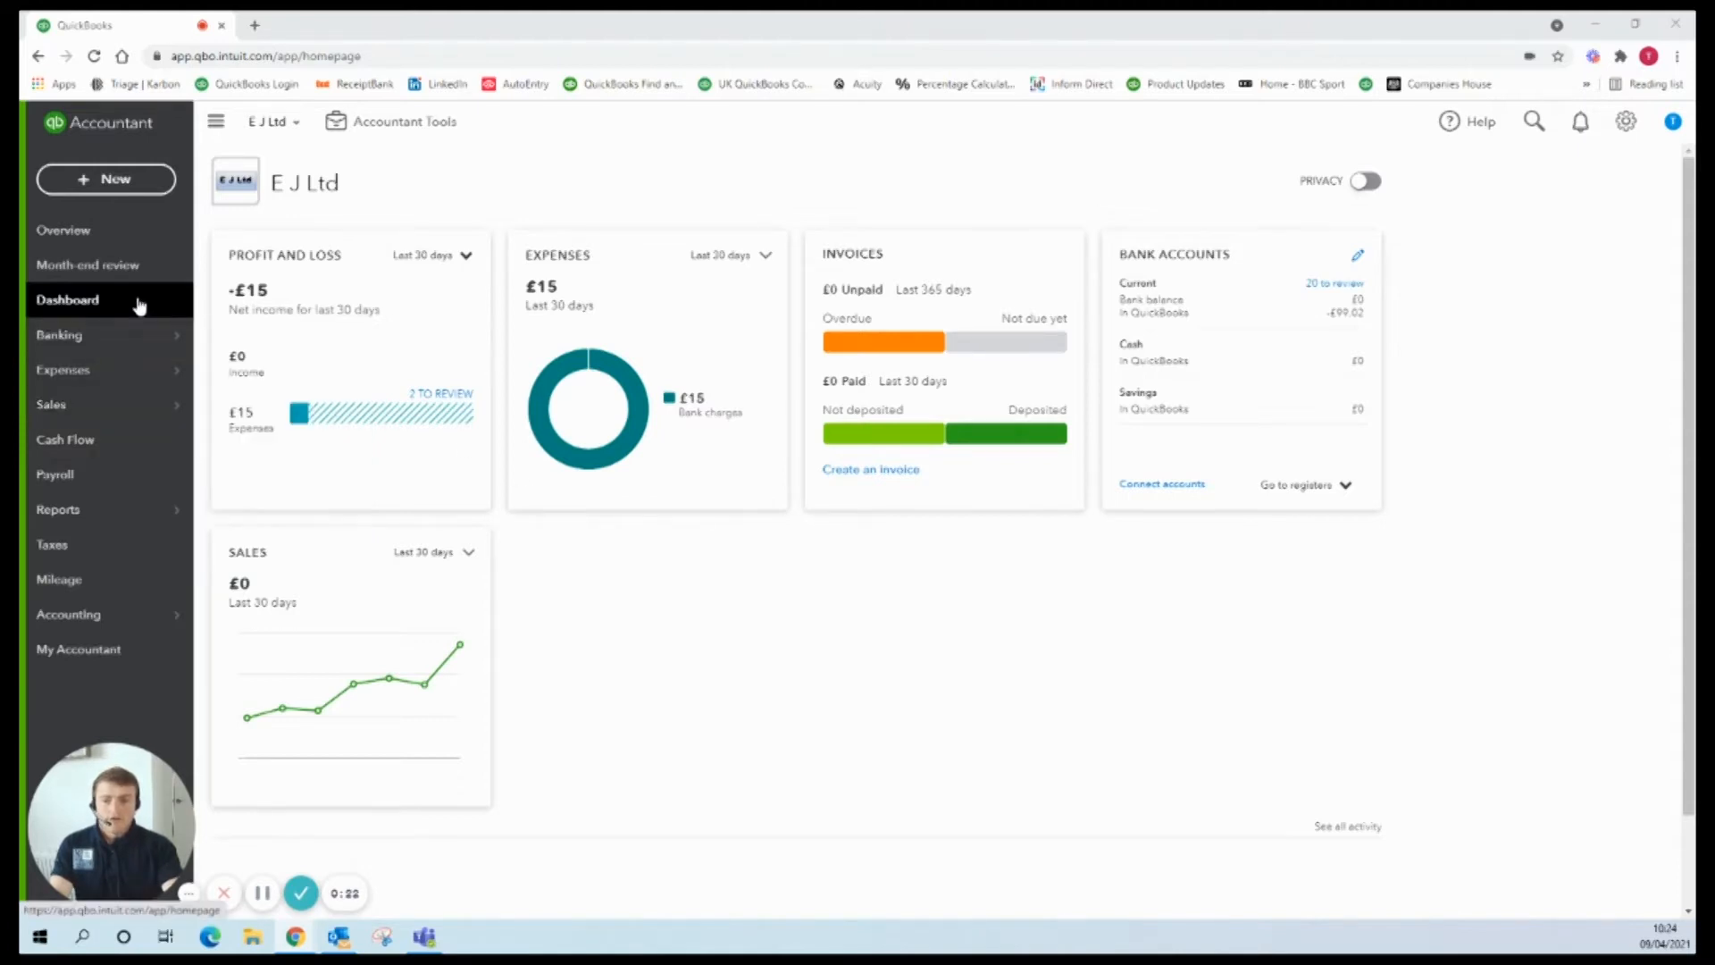
# Step: Review the supplier list, then go to the Receipts page showing the asda receipt for review
pyautogui.moveTo(105, 372)
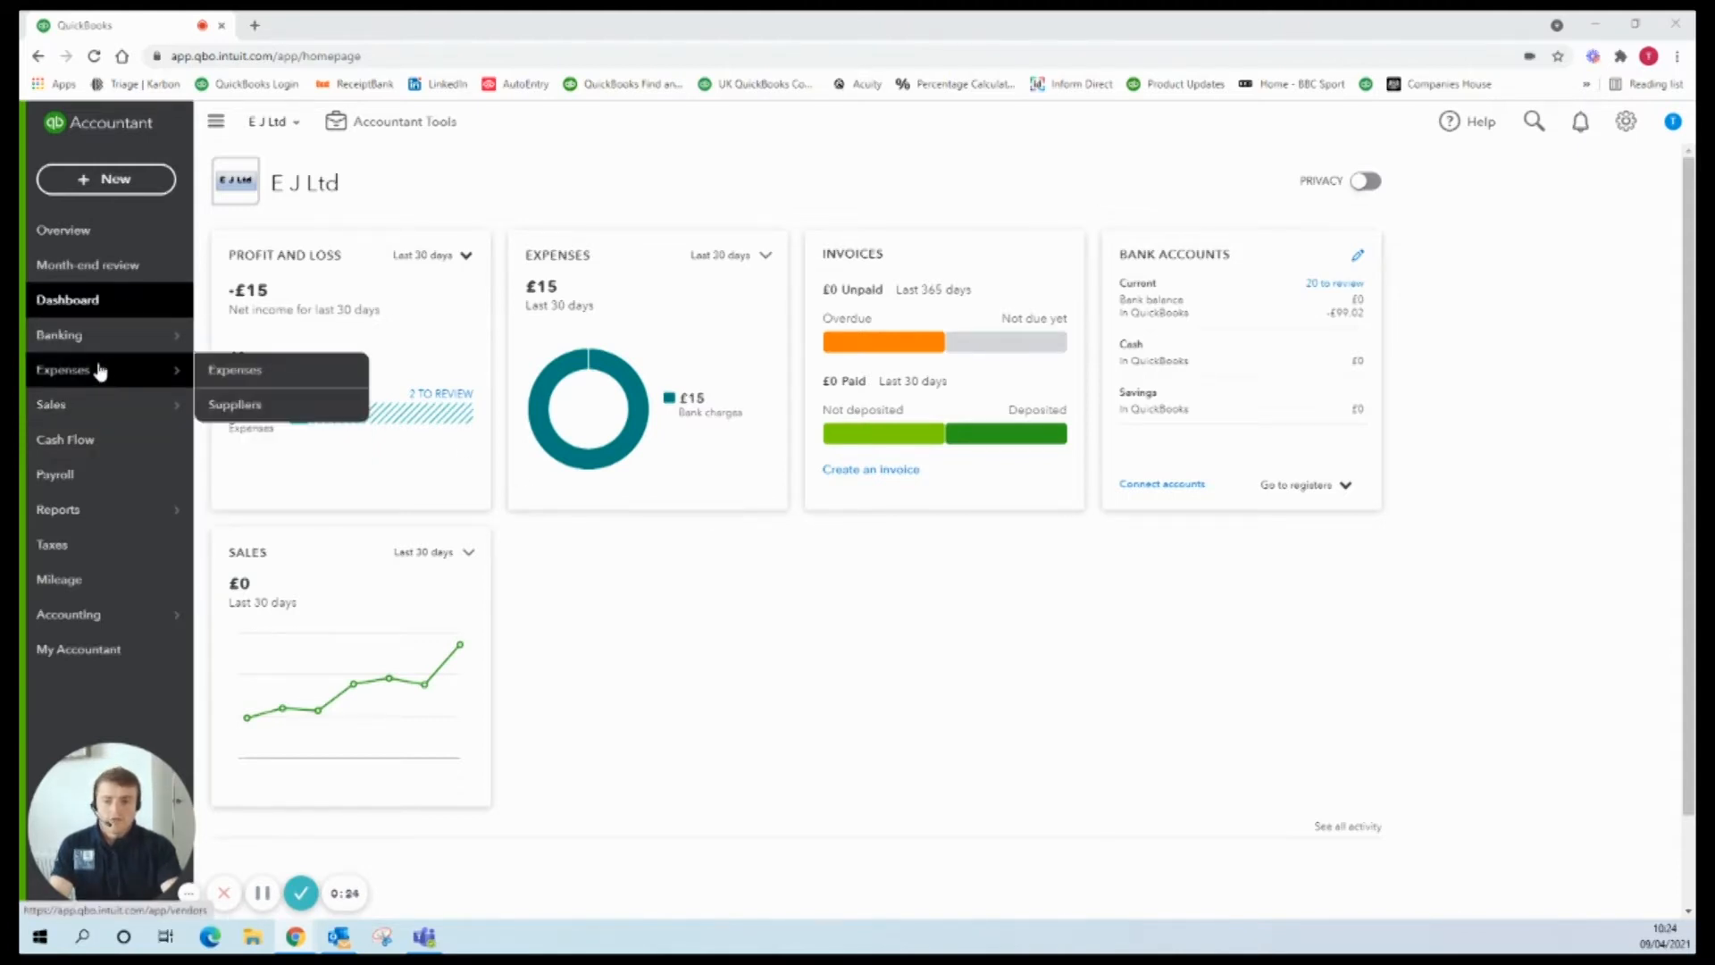
pyautogui.click(211, 406)
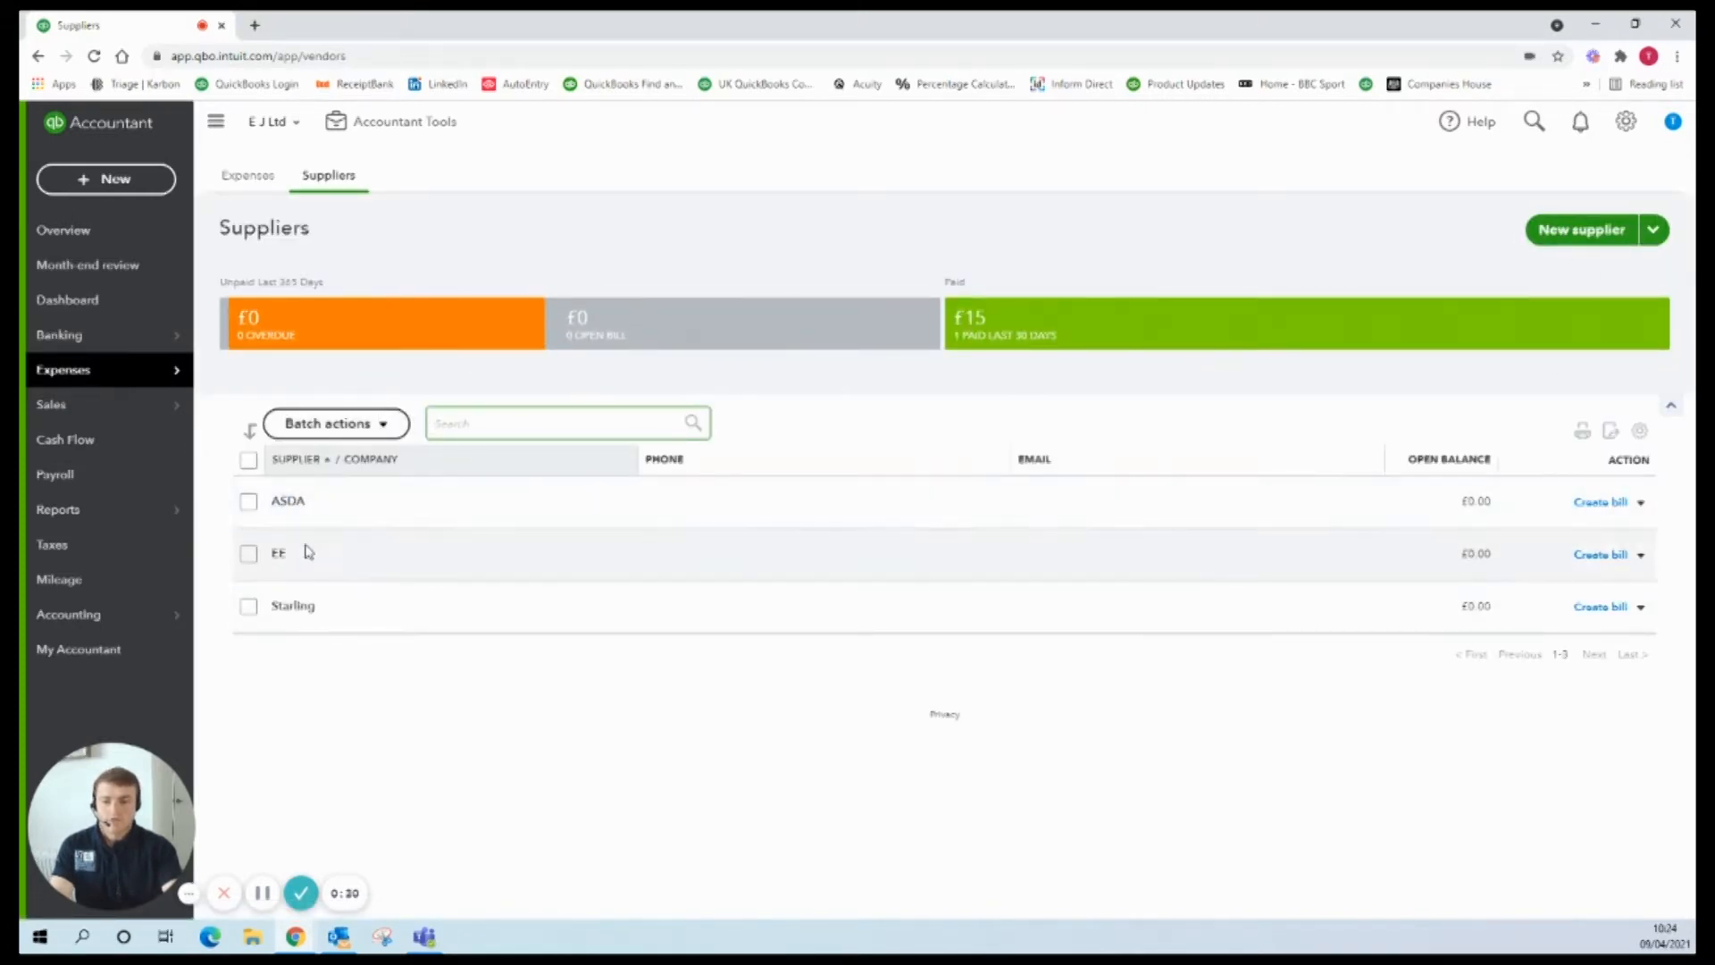
pyautogui.moveTo(119, 337)
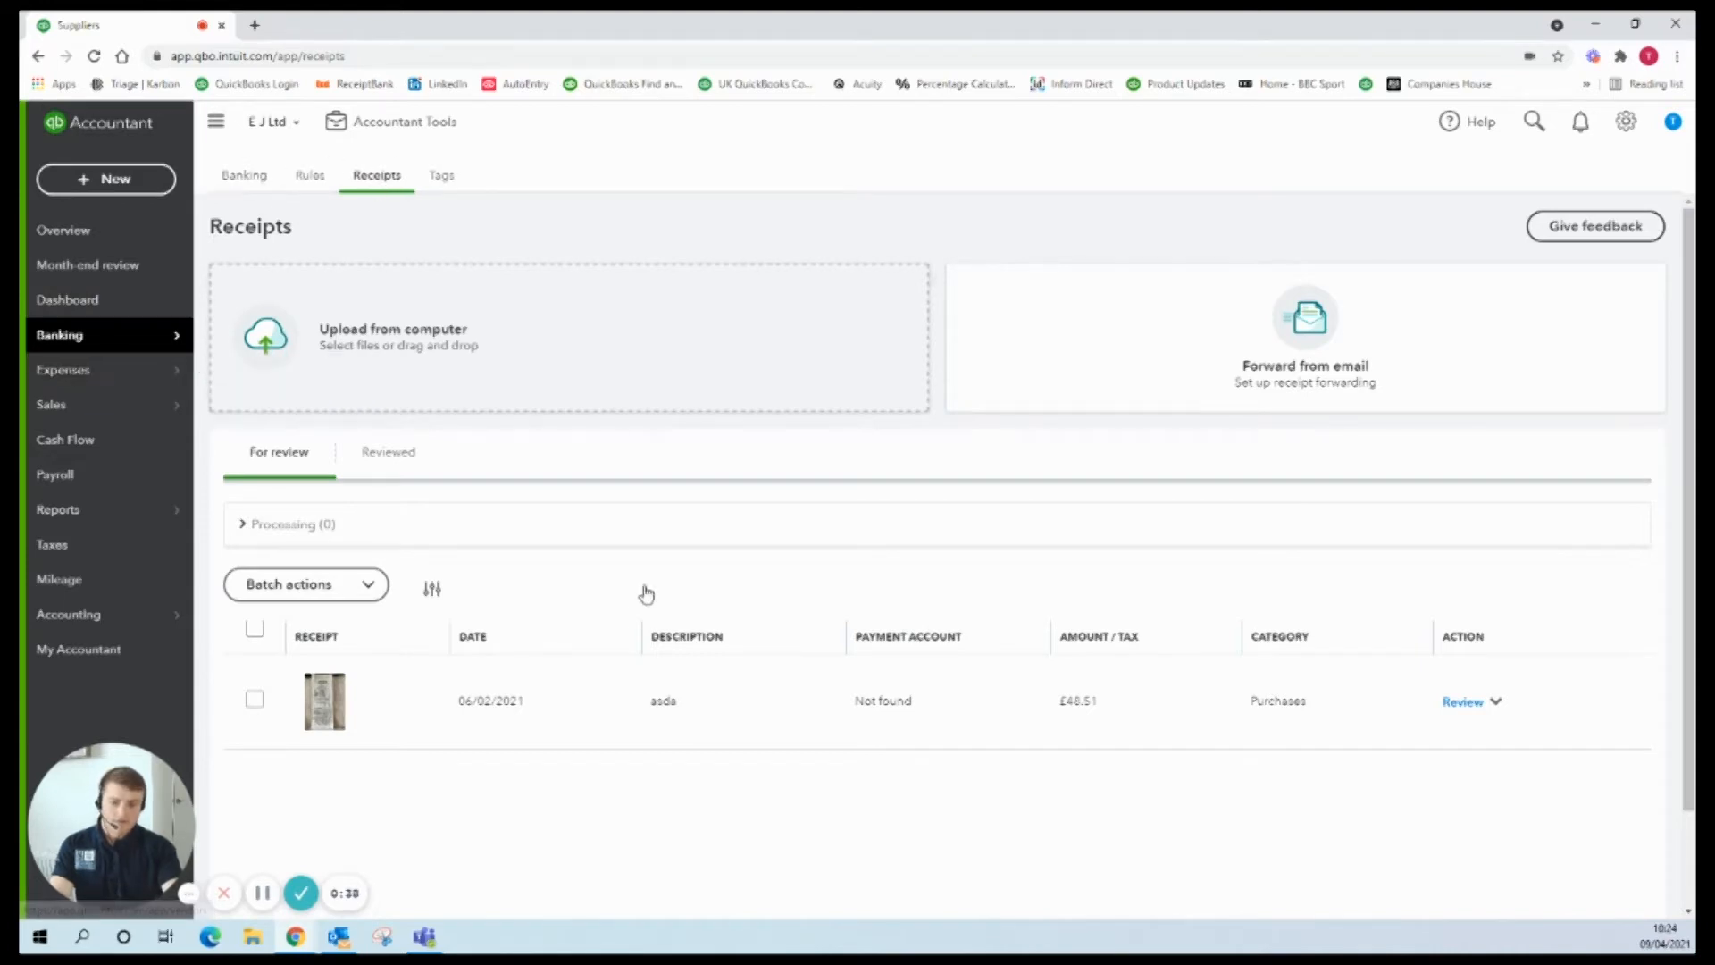
pyautogui.click(607, 699)
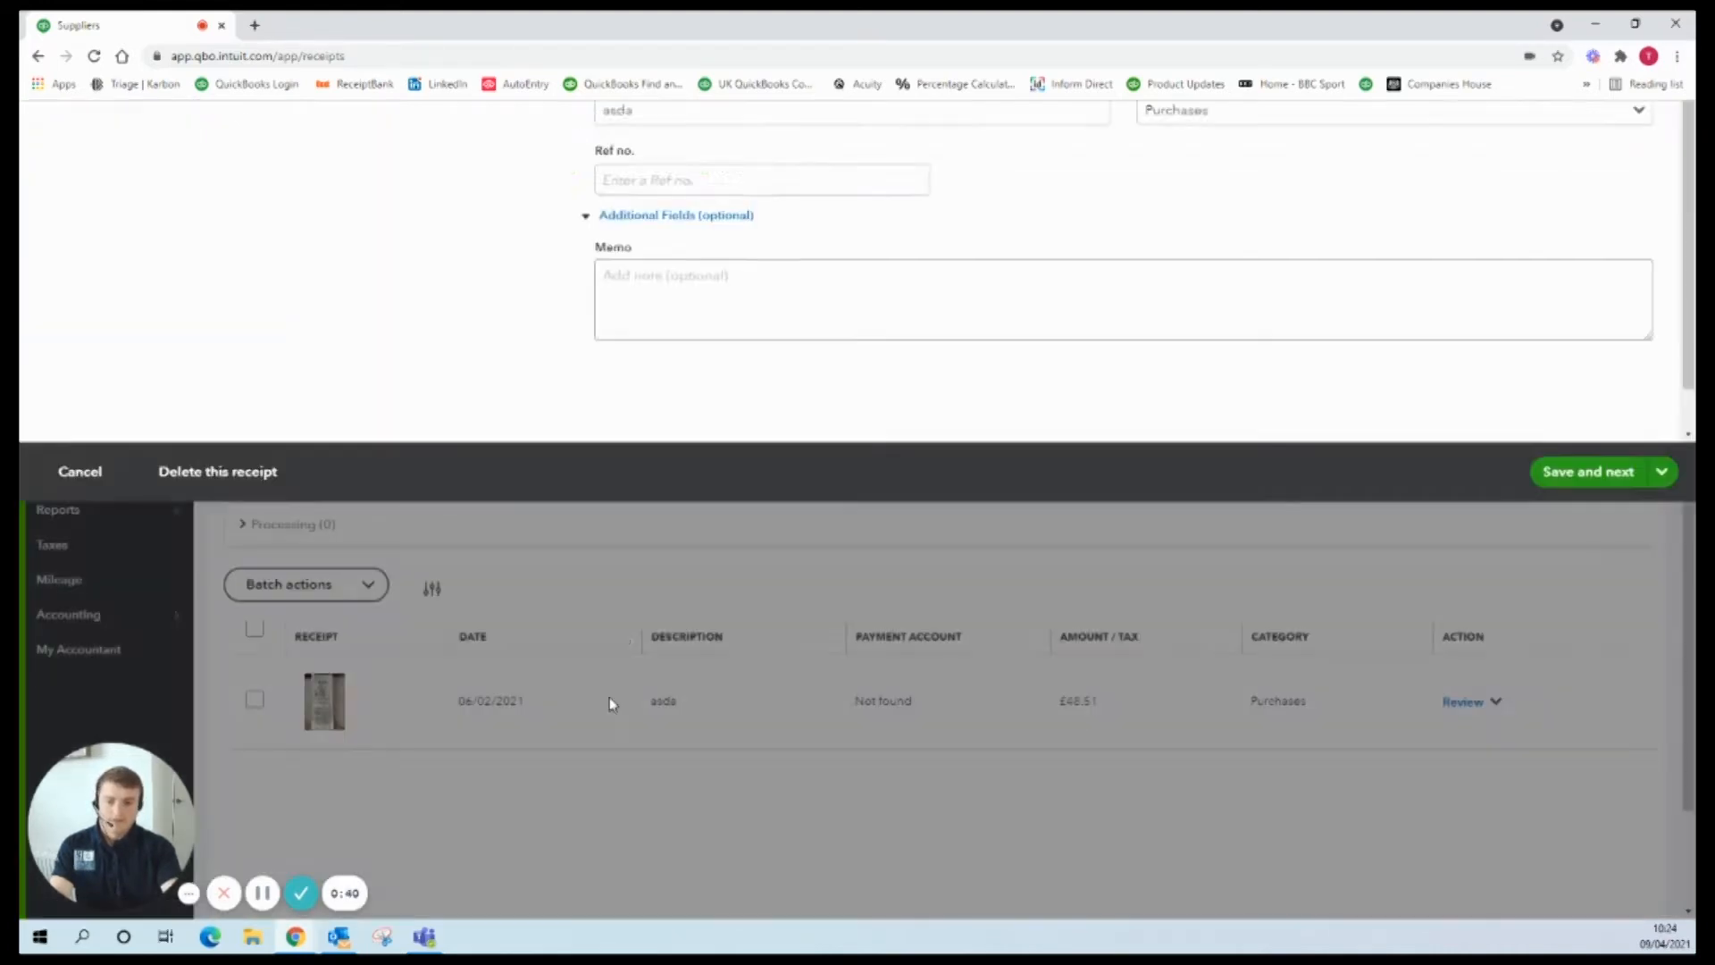
pyautogui.click(679, 390)
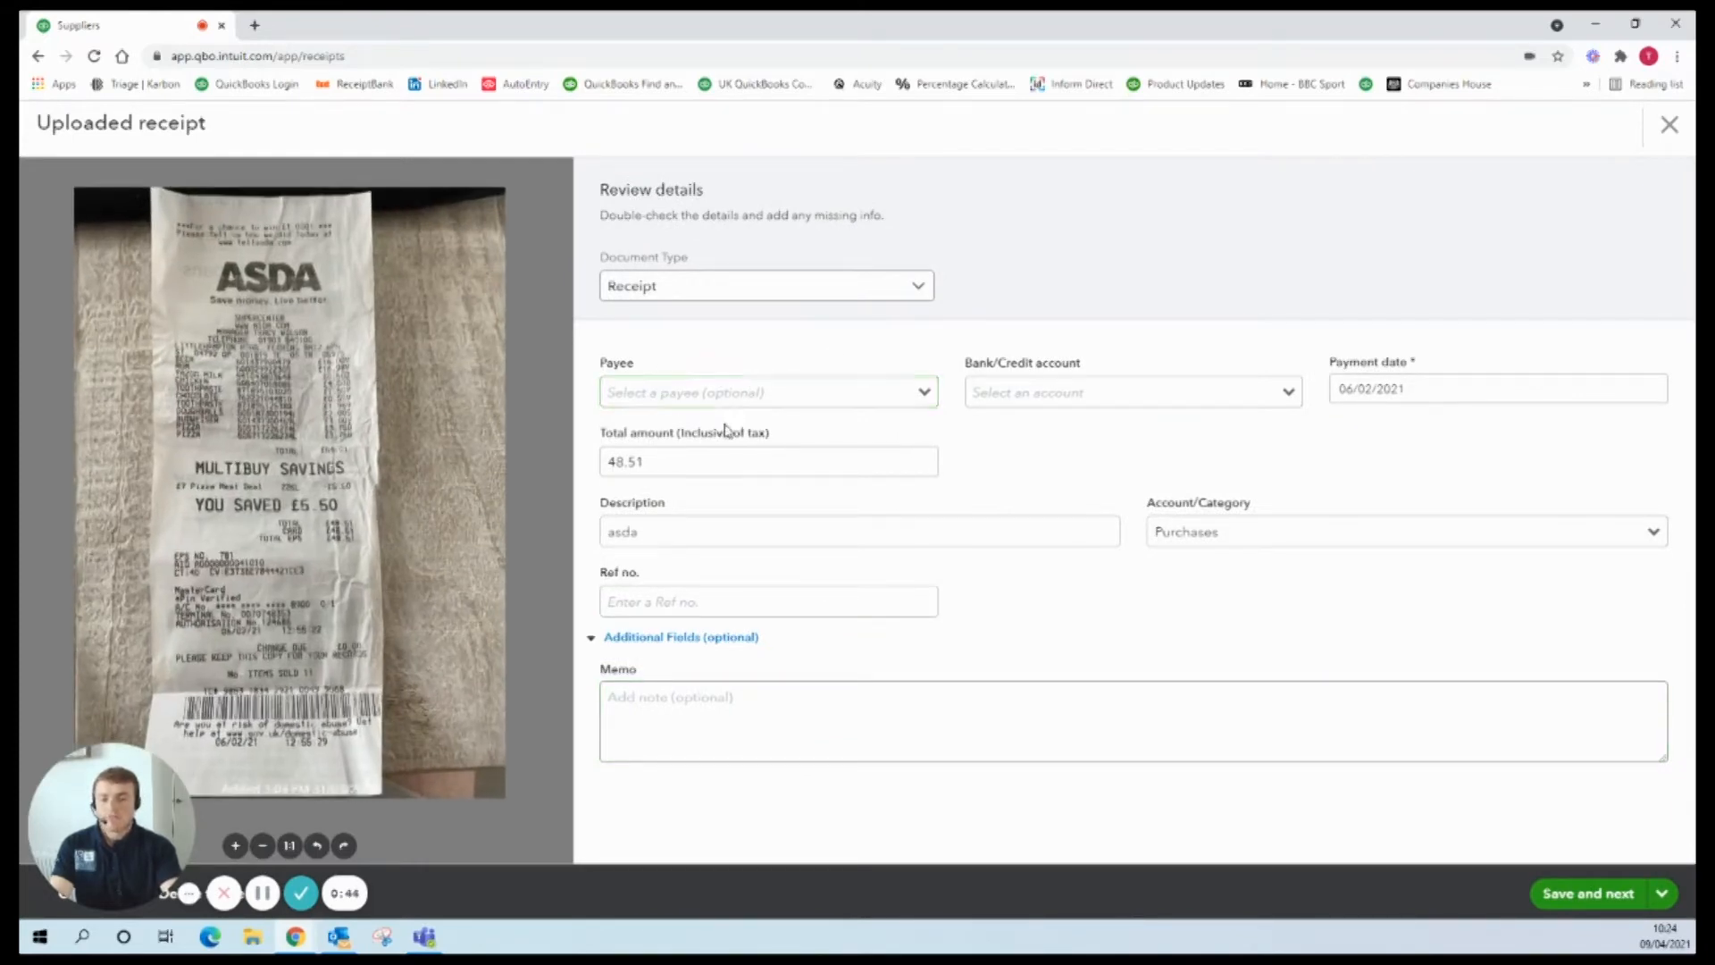
pyautogui.click(702, 395)
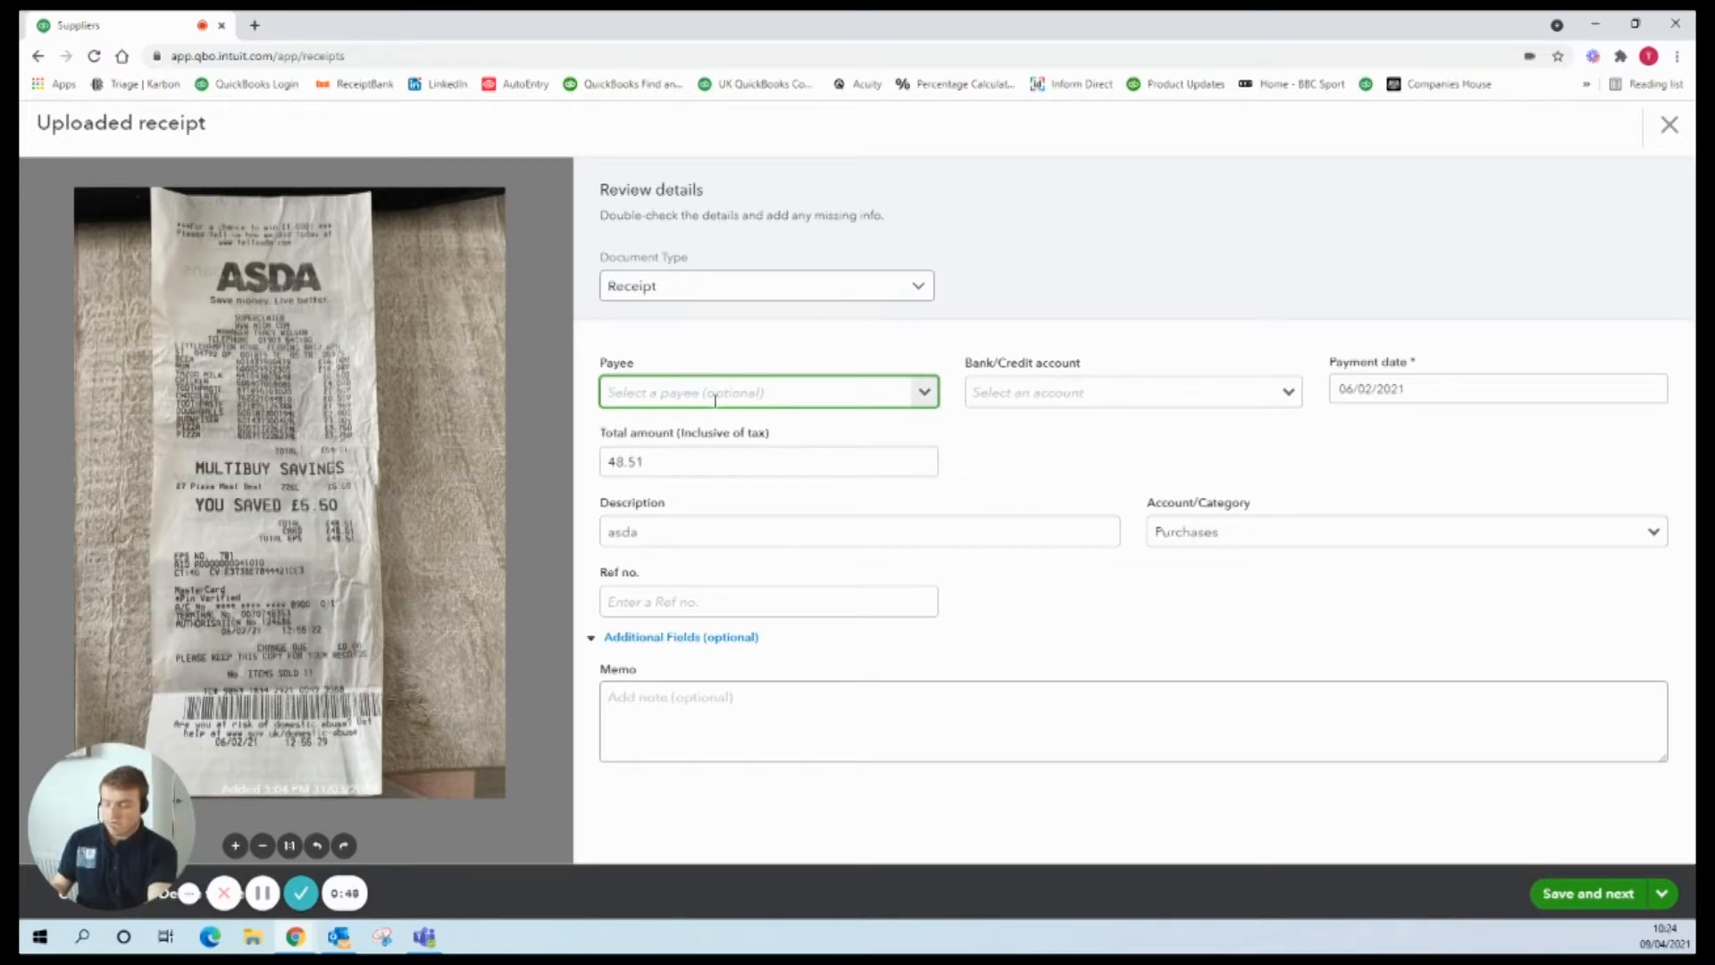
pyautogui.write('ASDA')
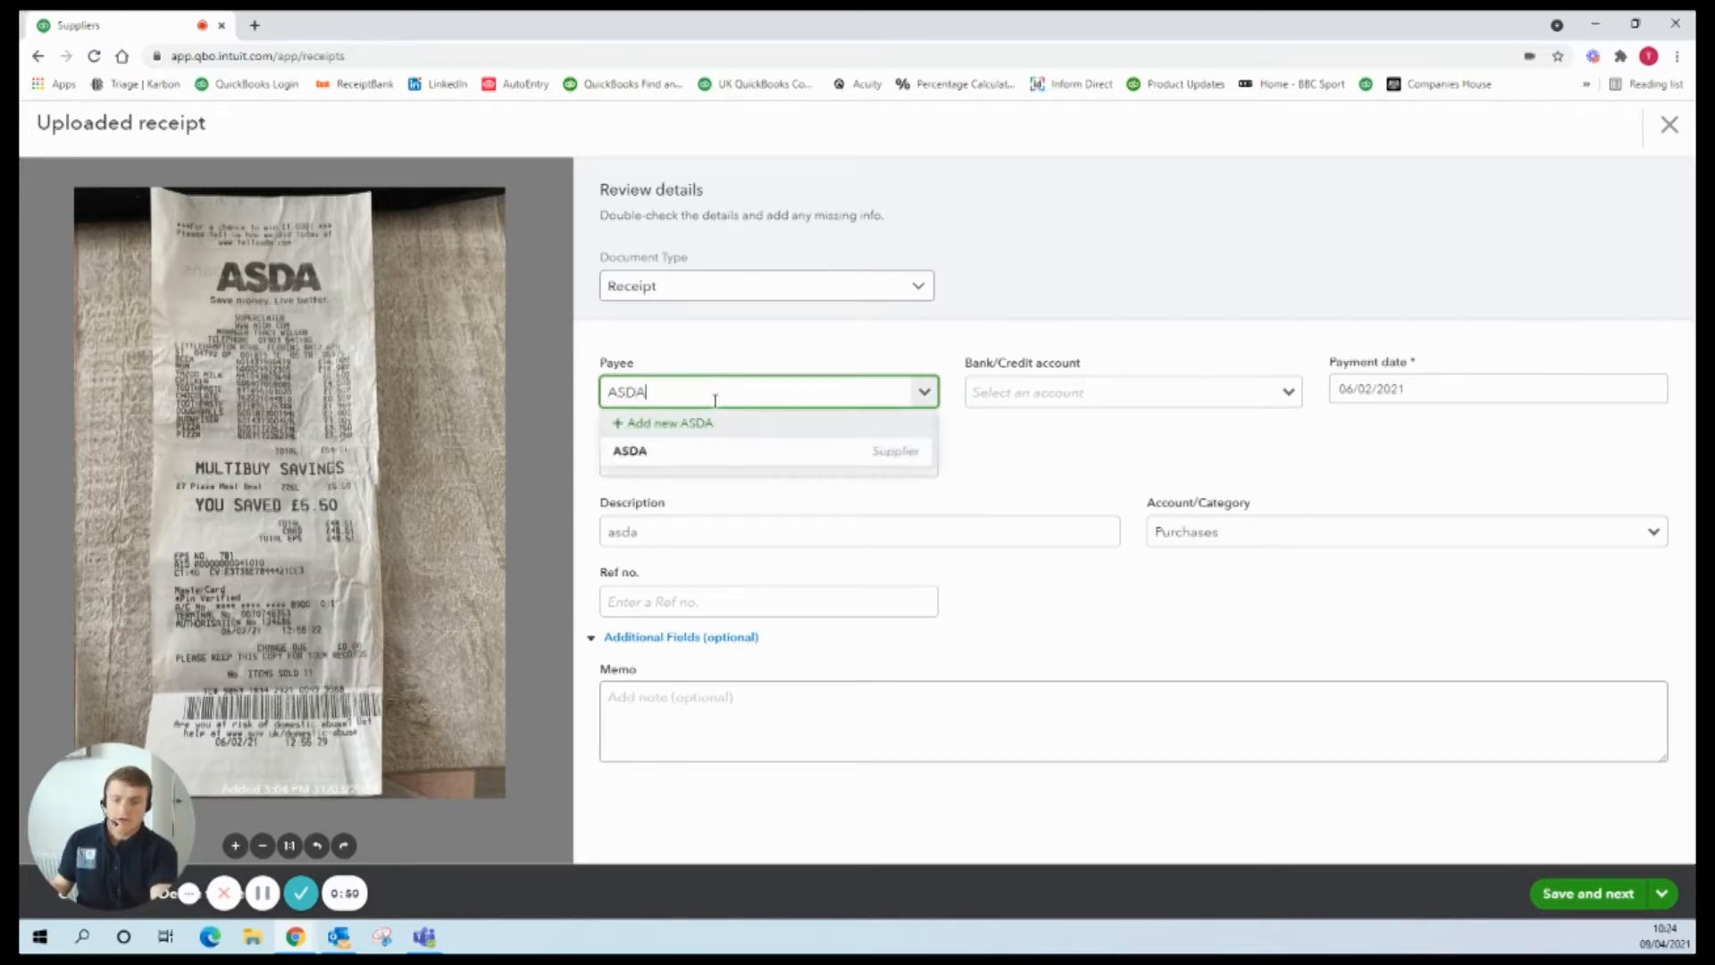
pyautogui.click(658, 426)
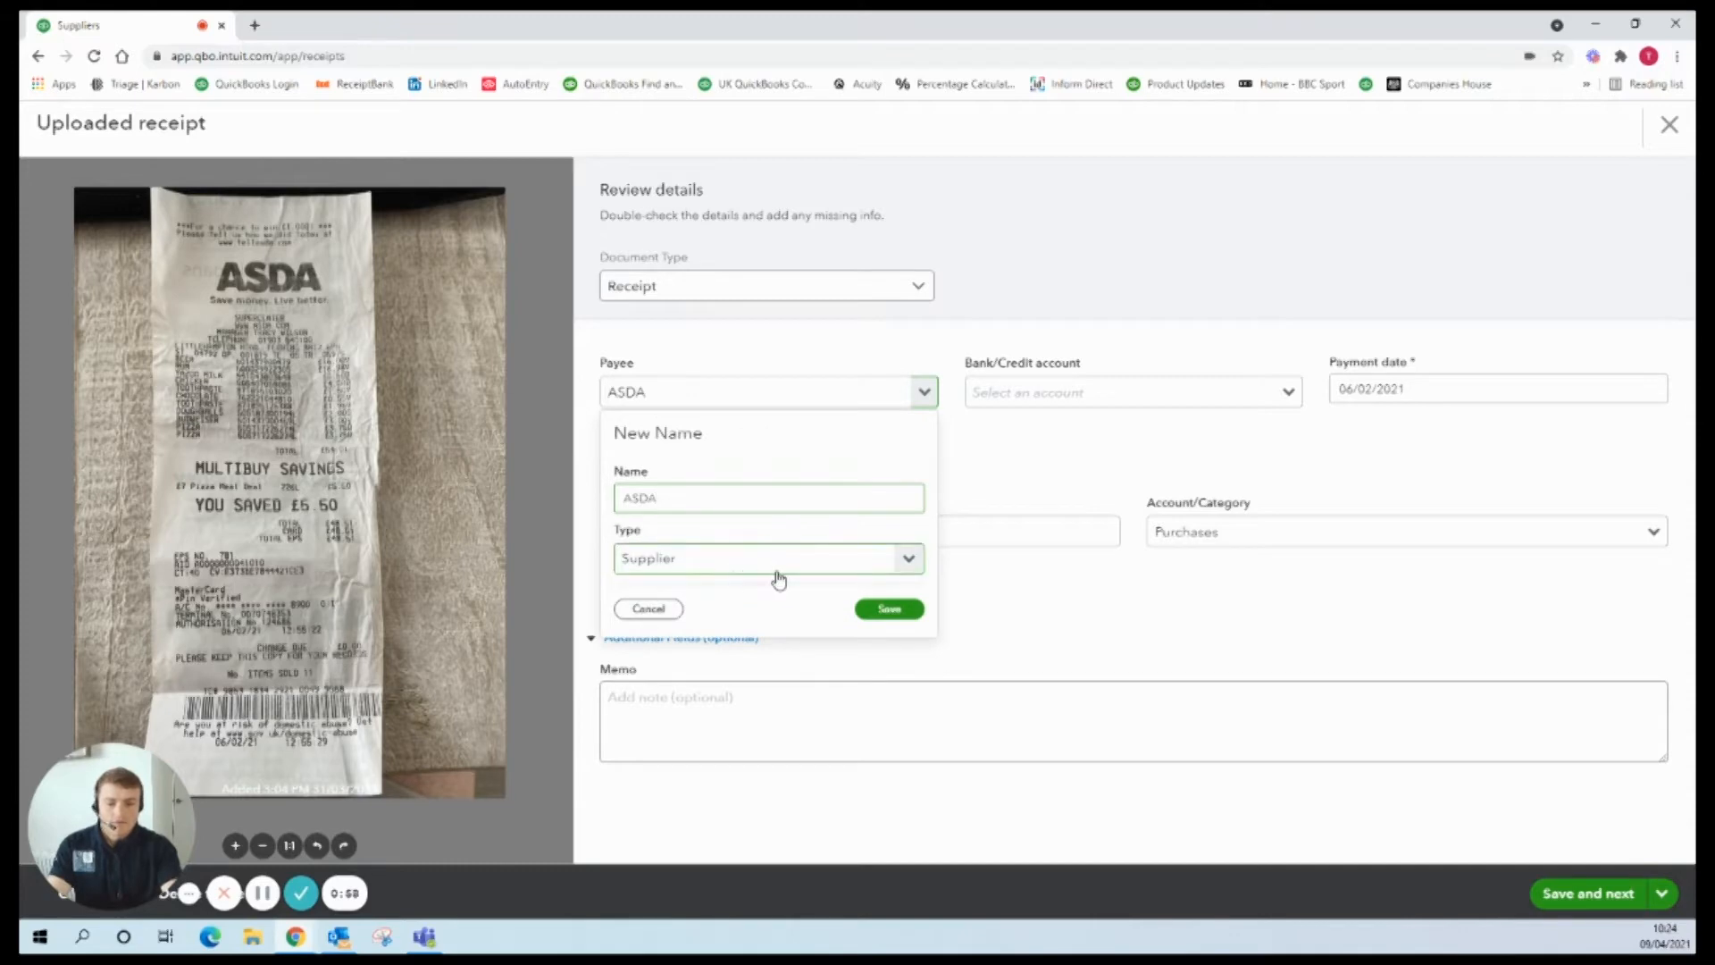
pyautogui.click(1057, 460)
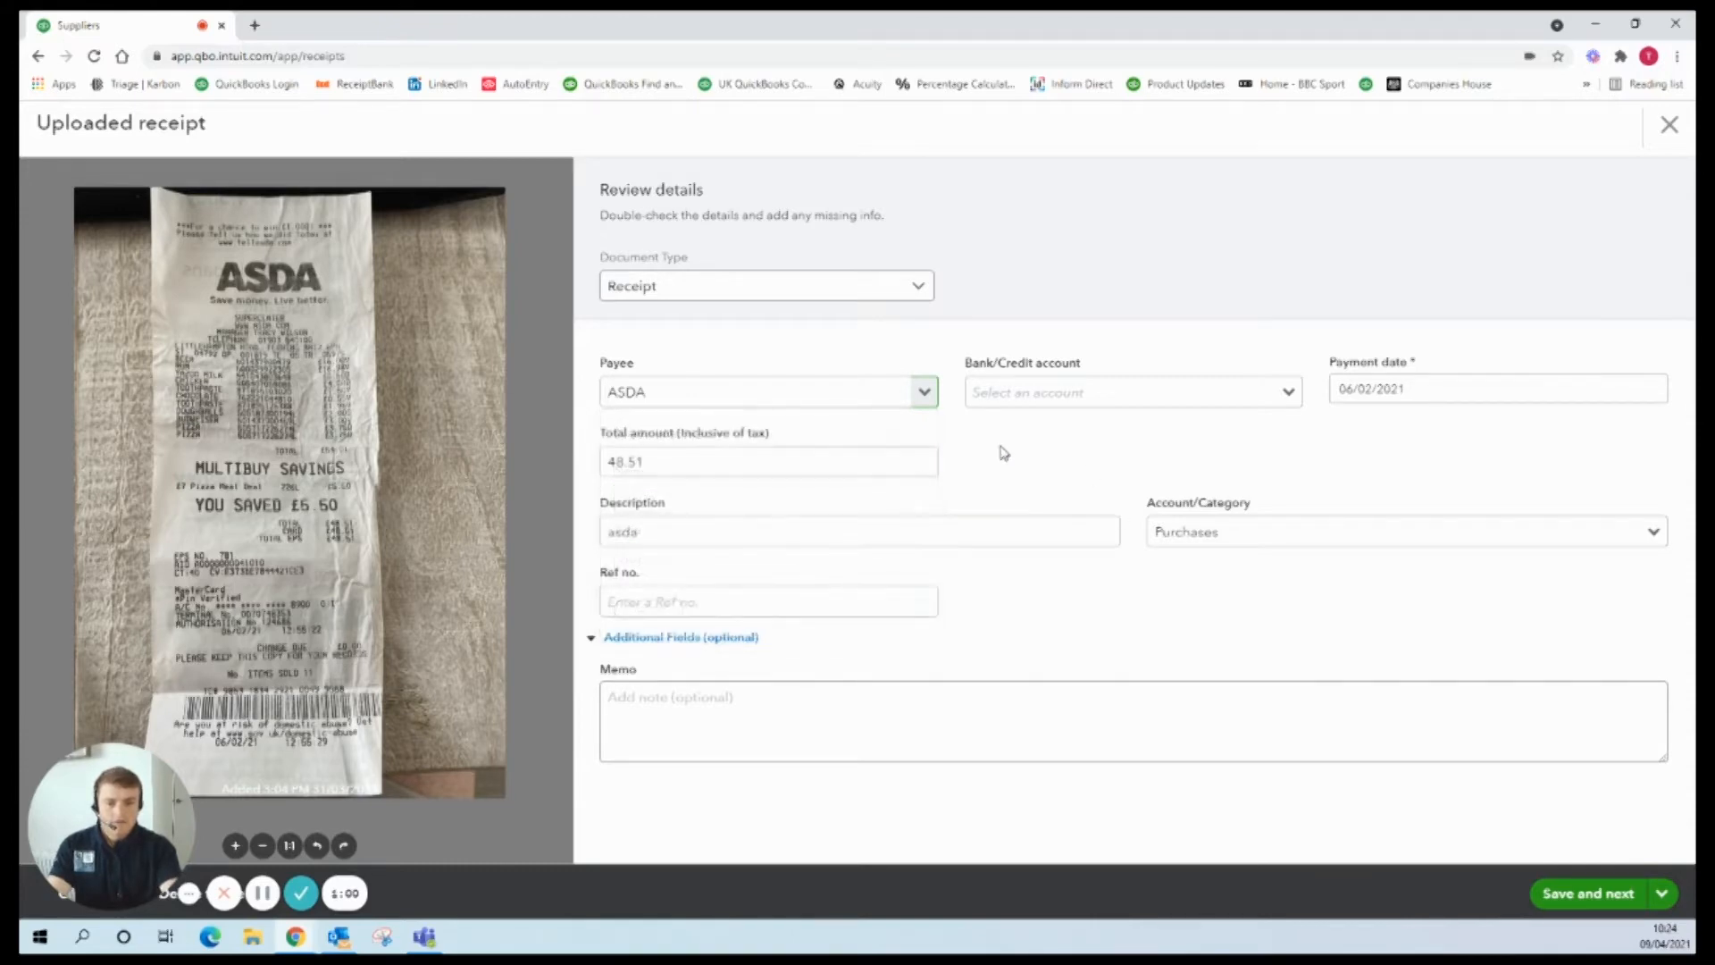
pyautogui.click(1672, 141)
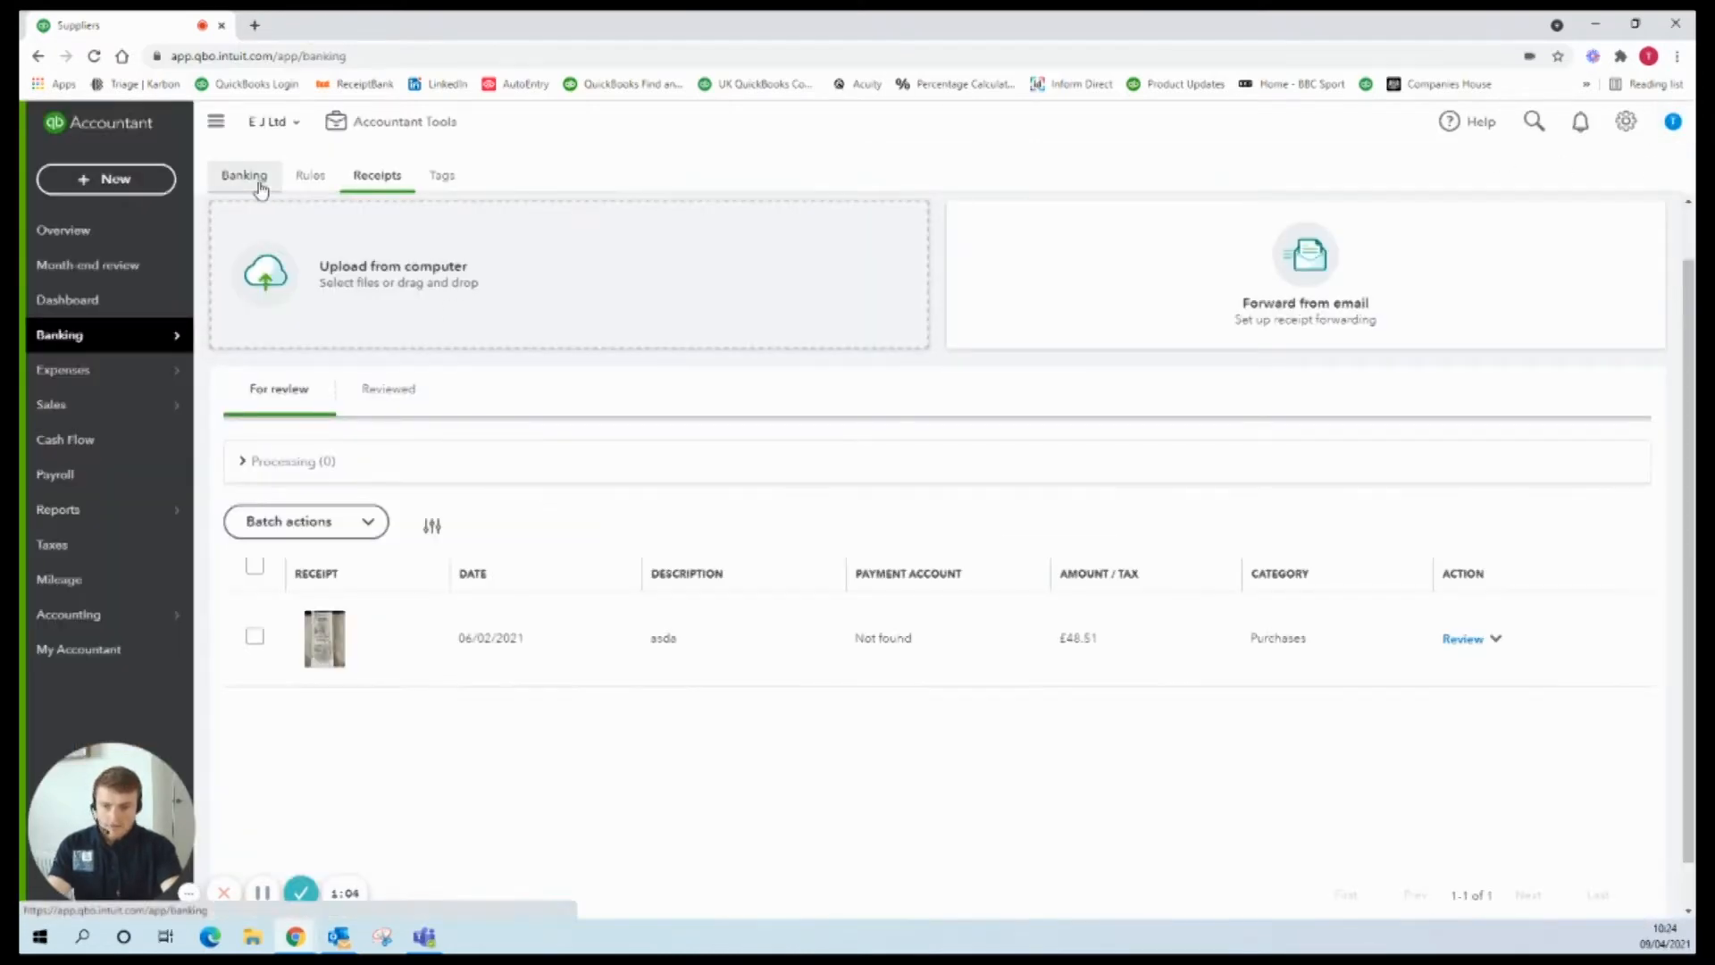
# Step: Expand the 25/03/2021 PJCO bank transaction and add PJCO as a new payee
pyautogui.click(258, 181)
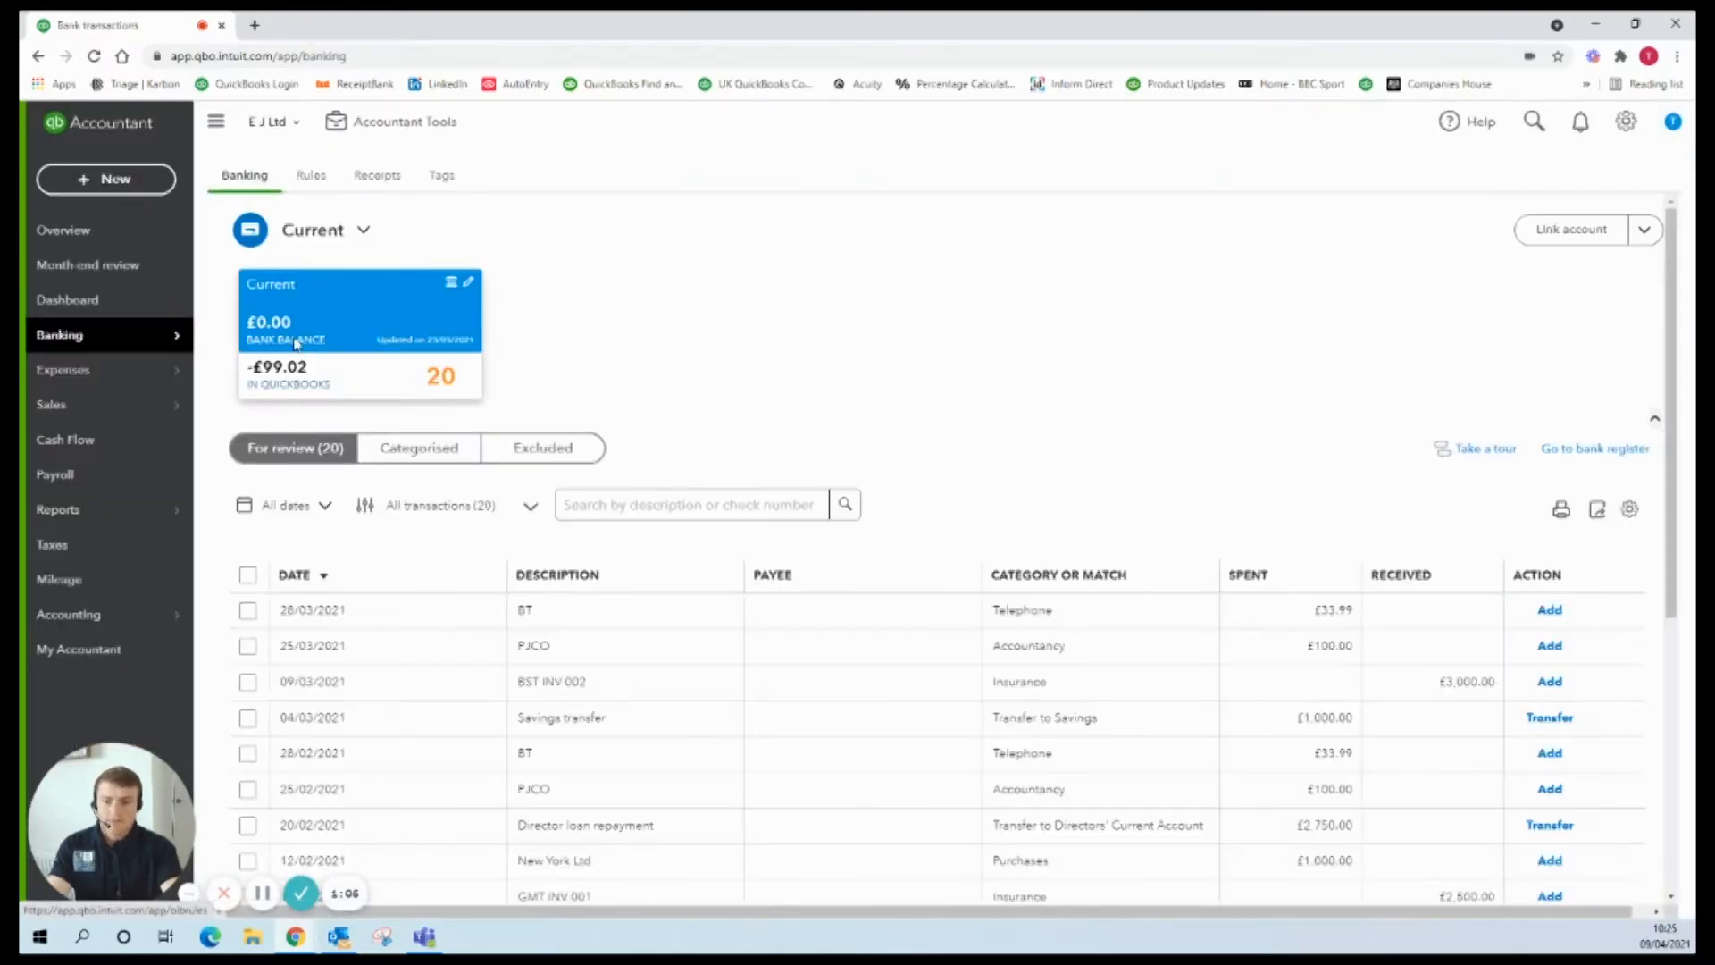
pyautogui.scroll(-1, 834, 684)
pyautogui.scroll(-1, 818, 685)
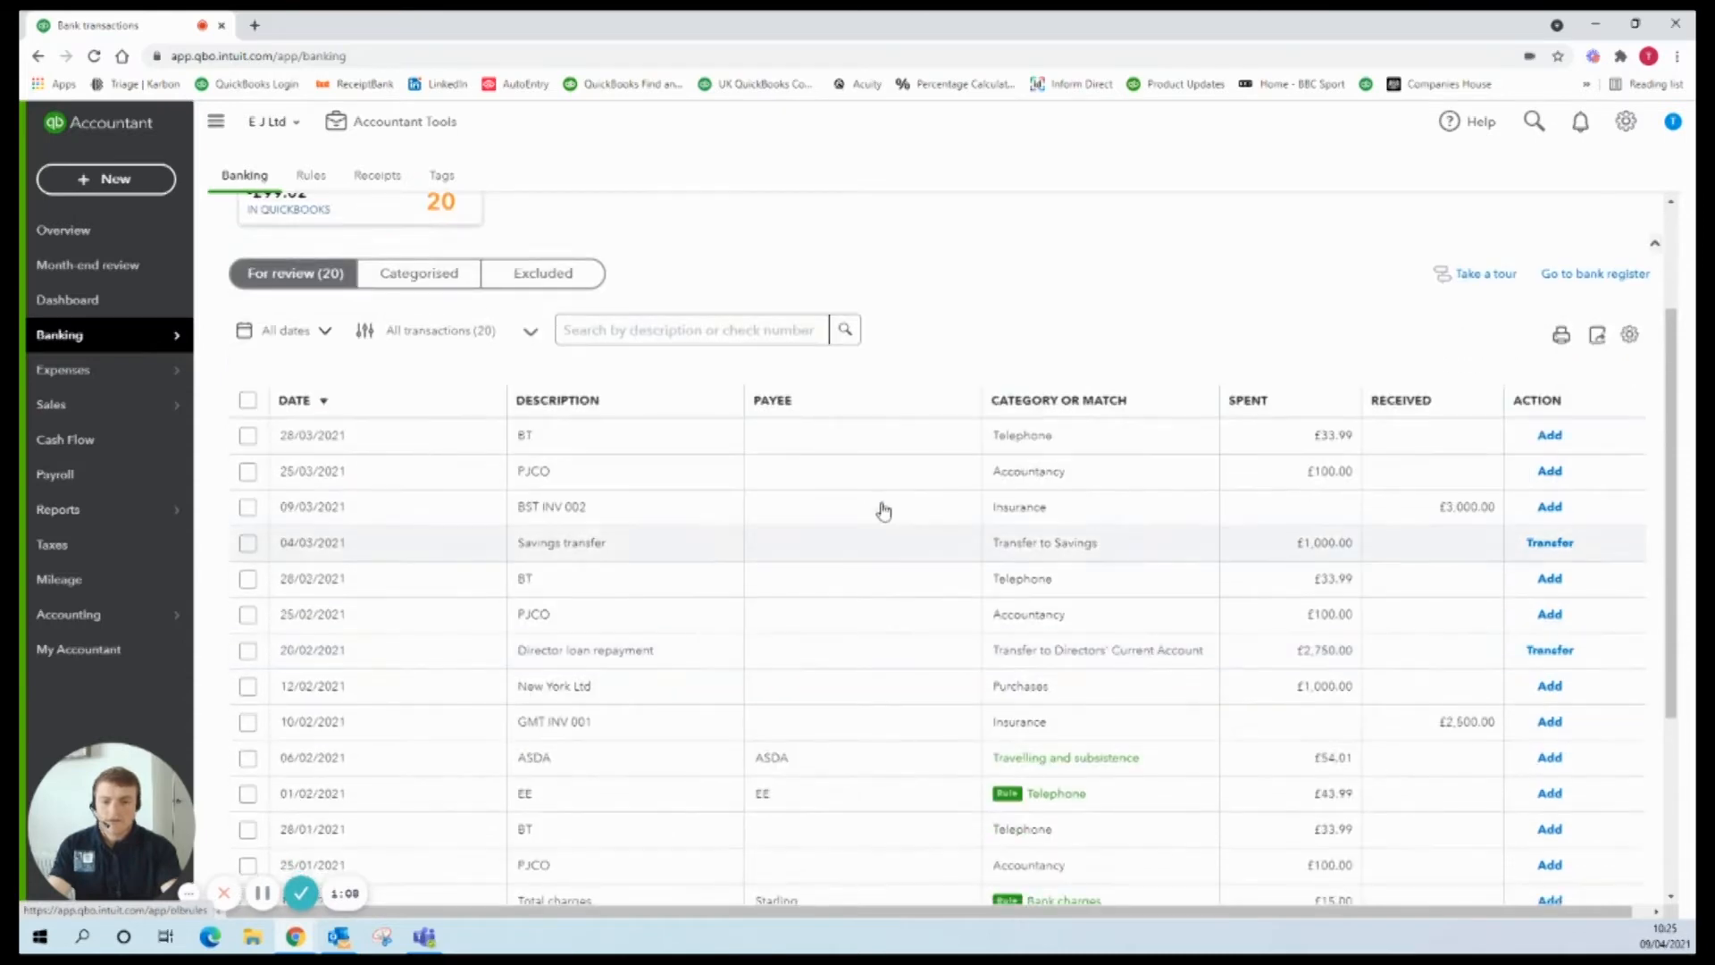
pyautogui.click(672, 490)
pyautogui.scroll(-1, 661, 509)
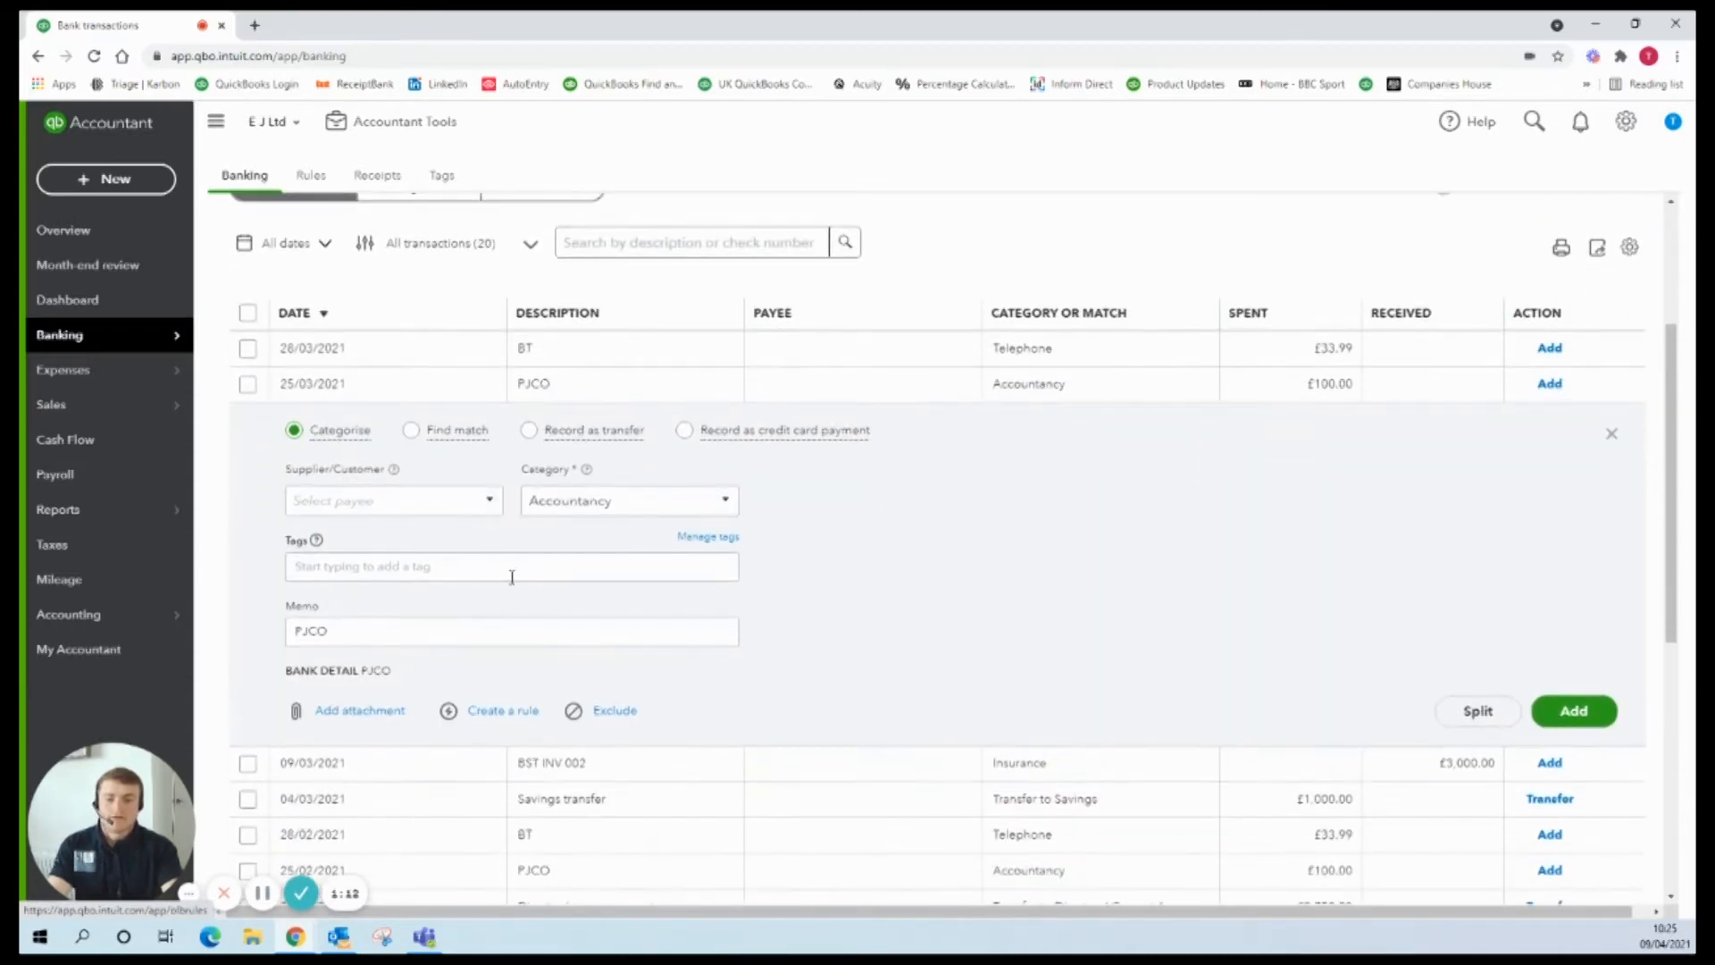
pyautogui.click(413, 502)
pyautogui.write('PJCO')
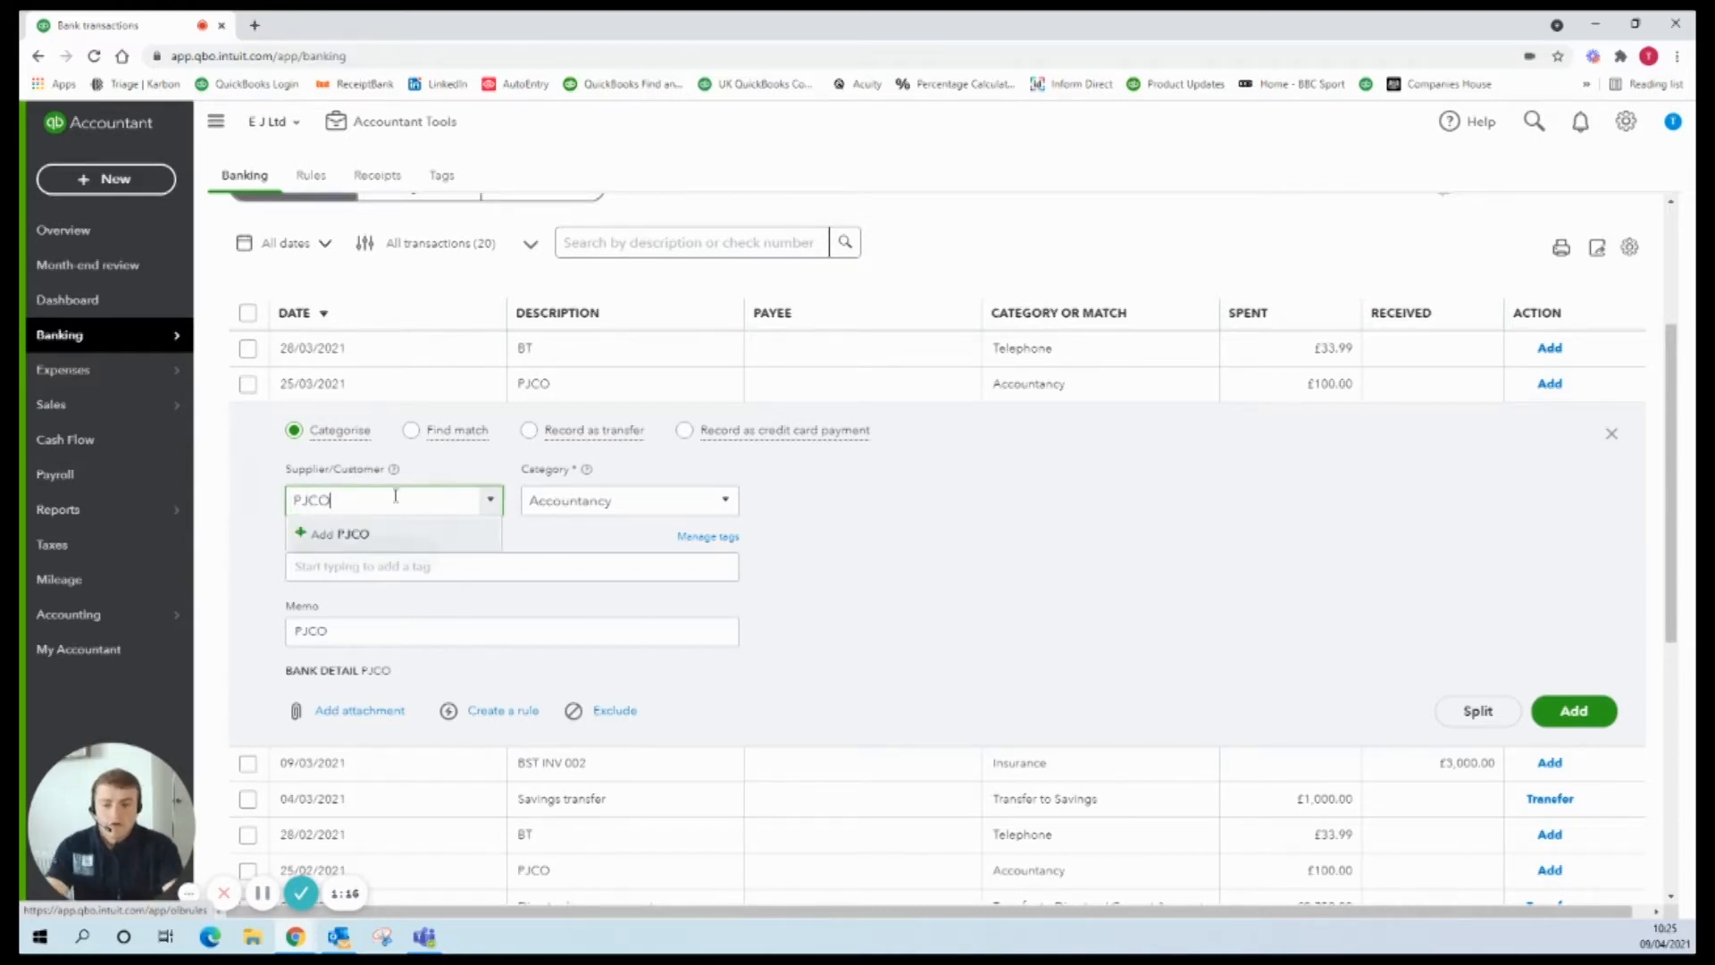
pyautogui.click(374, 537)
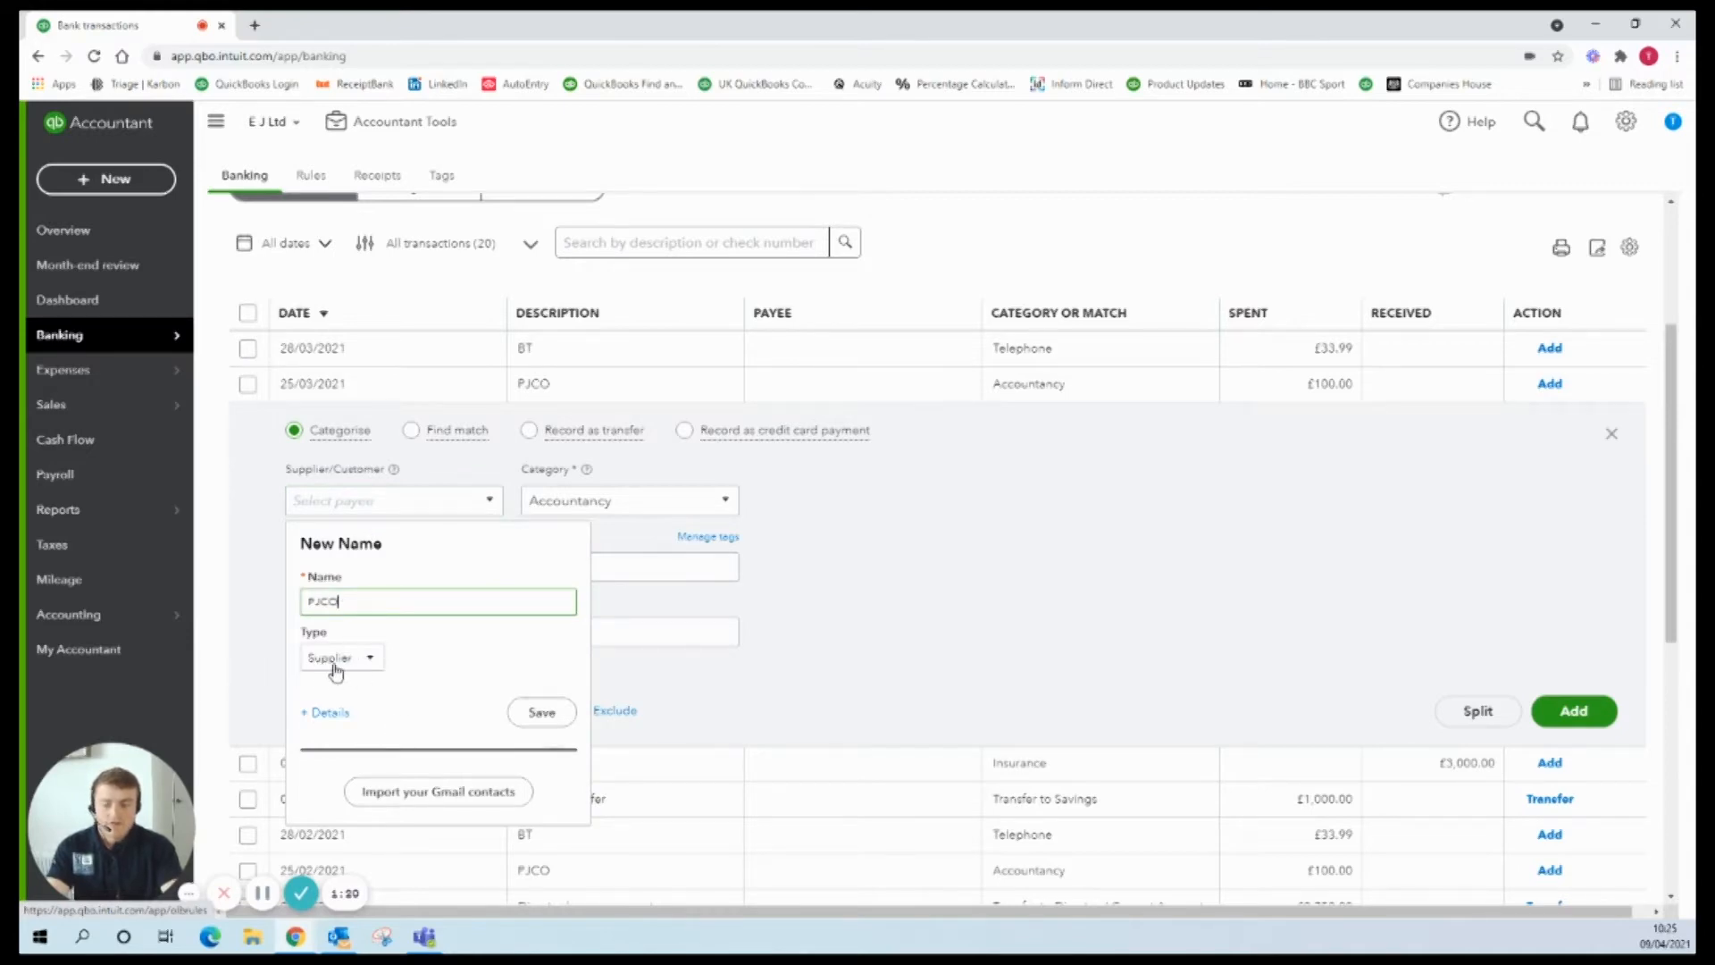
# Step: Review PJCO's Supplier Information details form and save the supplier
pyautogui.click(331, 716)
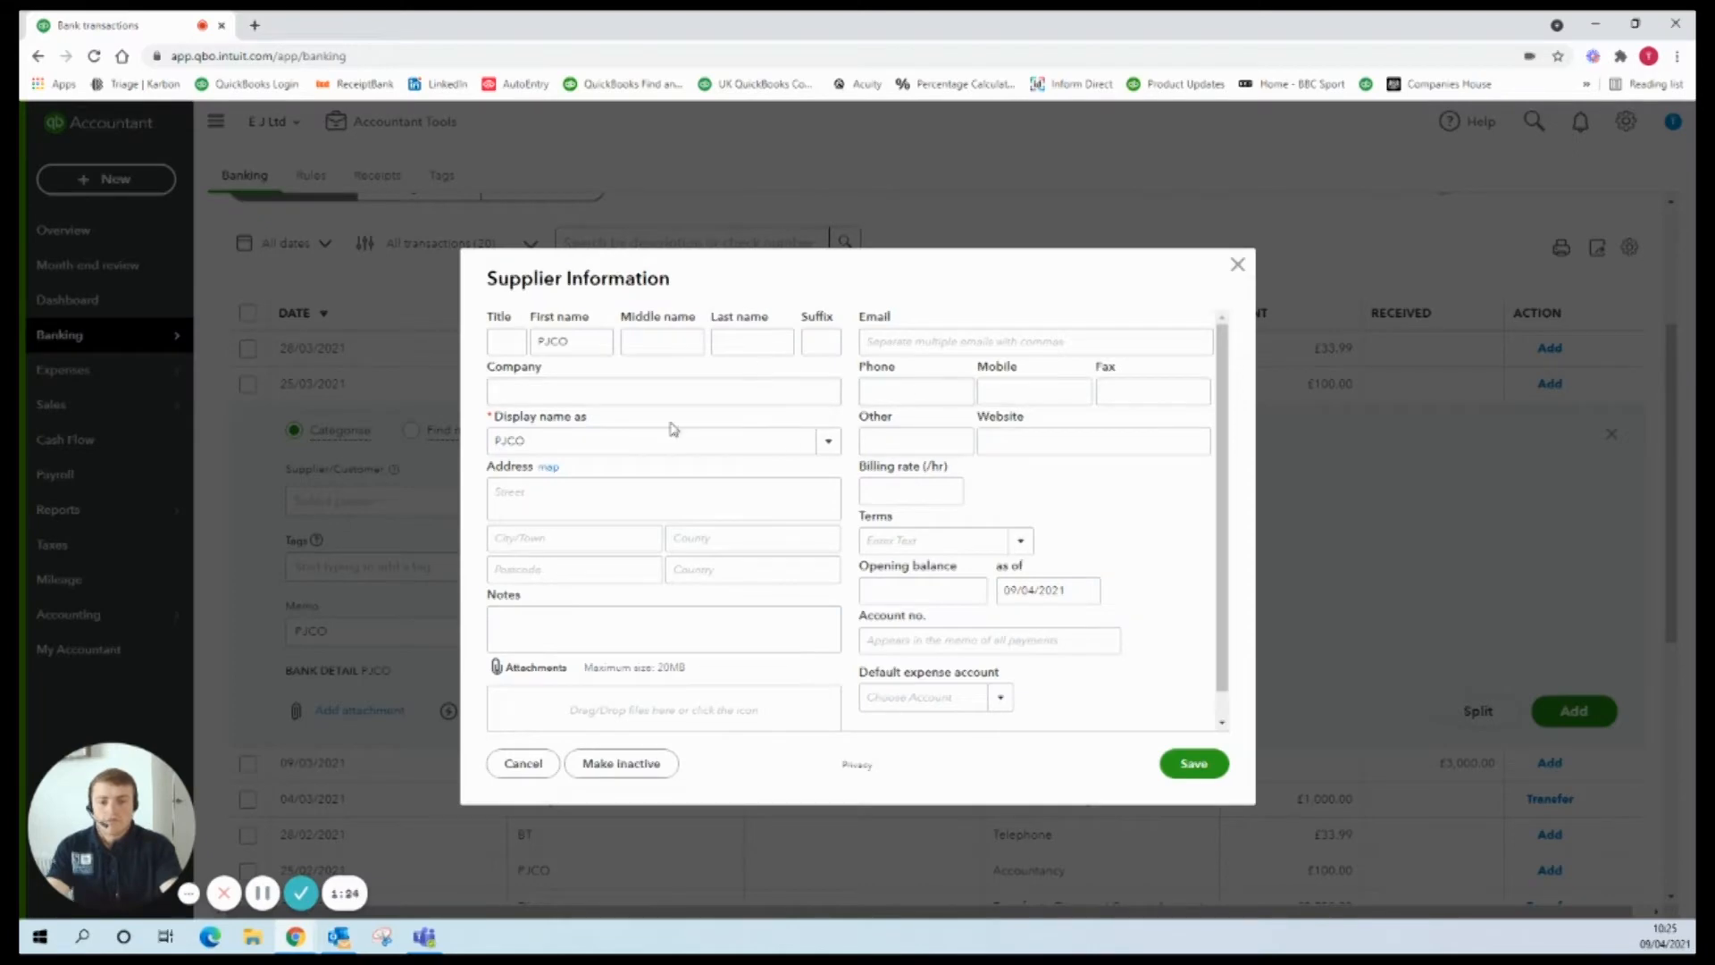
pyautogui.scroll(-1, 694, 469)
pyautogui.scroll(1, 714, 456)
pyautogui.scroll(-1, 905, 372)
pyautogui.scroll(1, 902, 393)
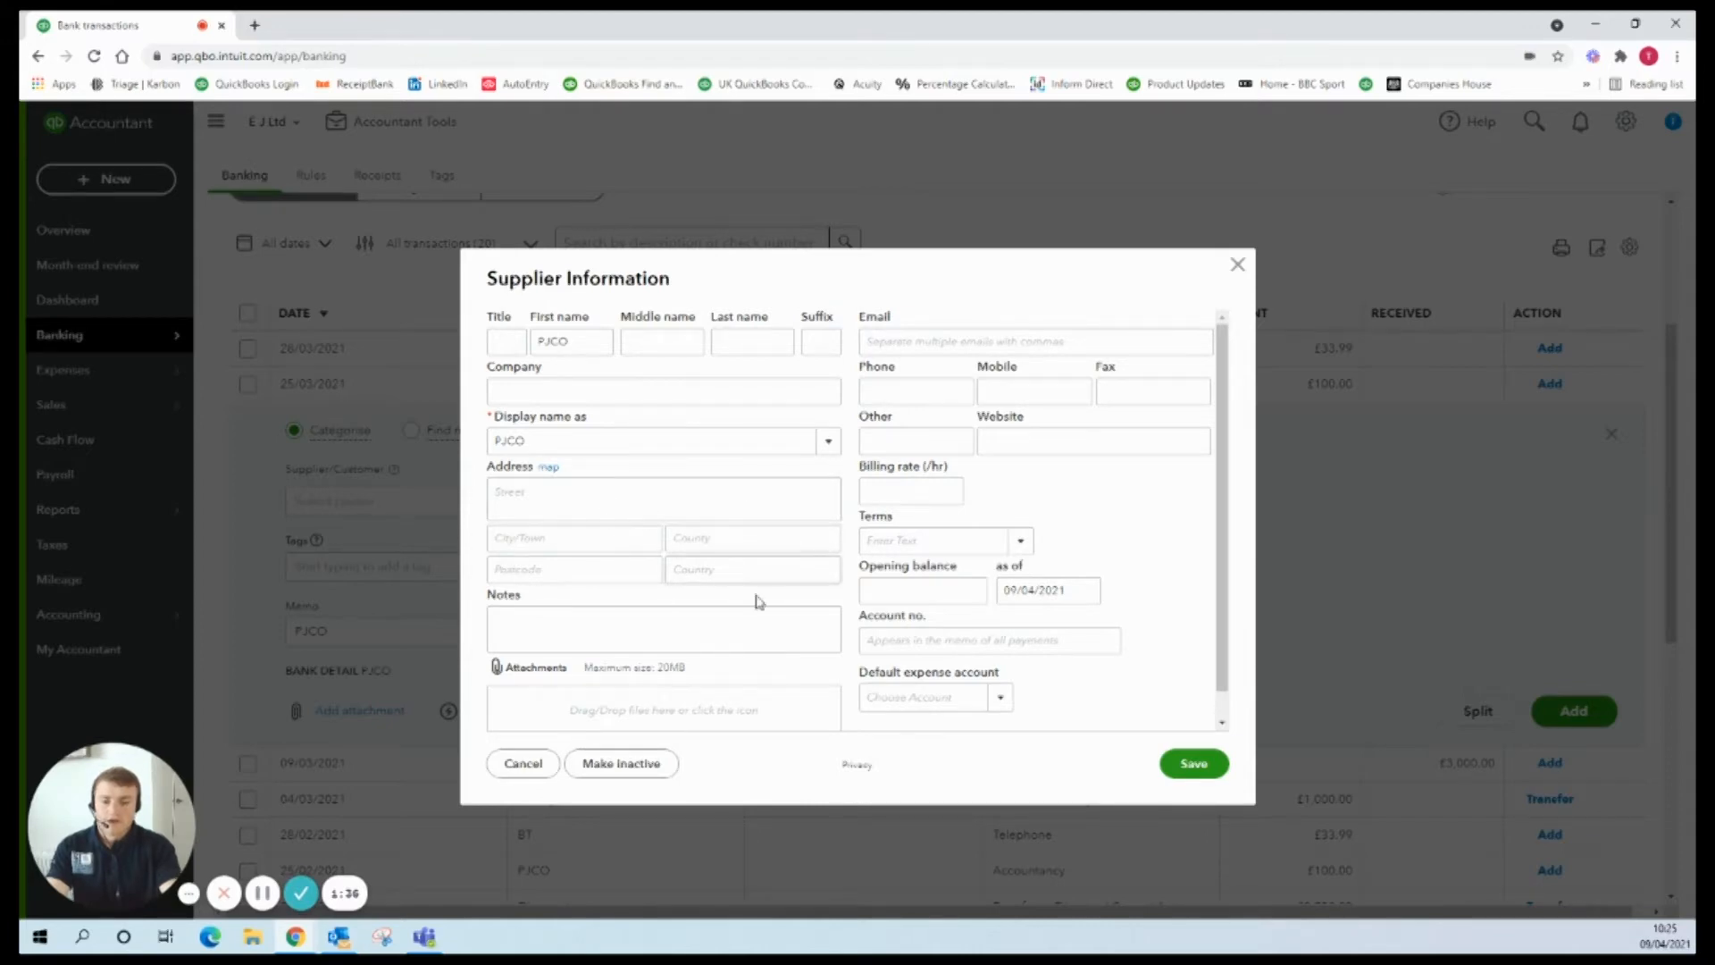
pyautogui.click(1197, 766)
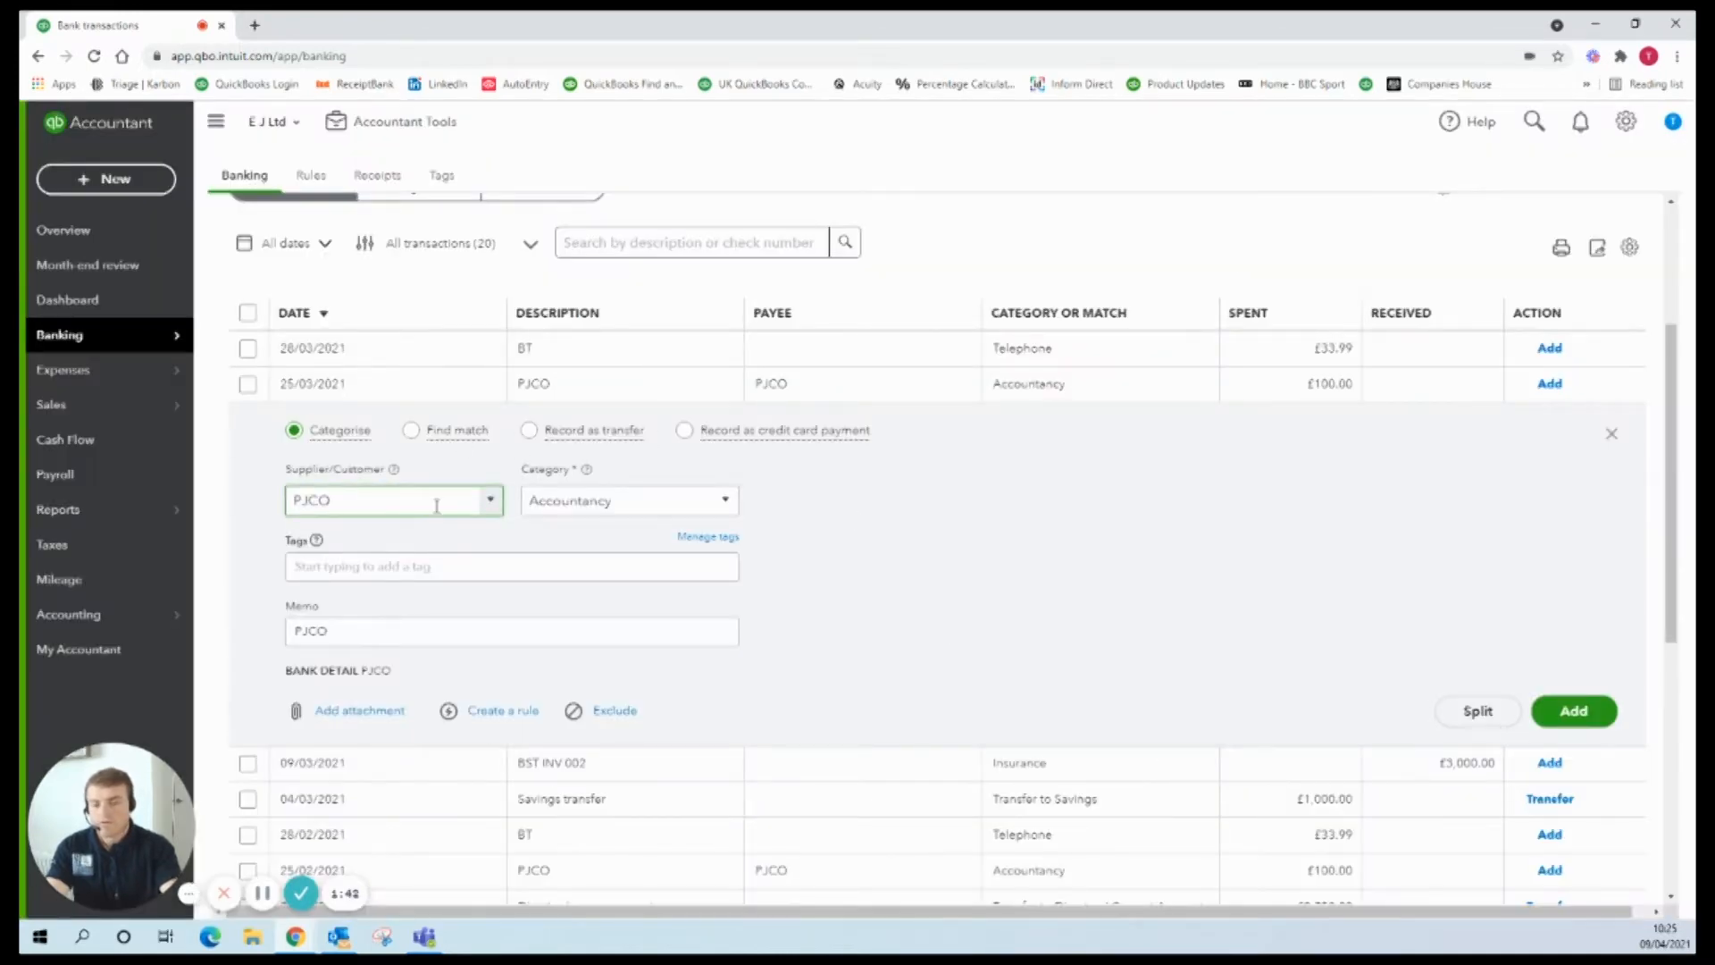
# Step: Confirm PJCO as the £100.00 transaction's supplier and collapse the row panel
pyautogui.click(491, 502)
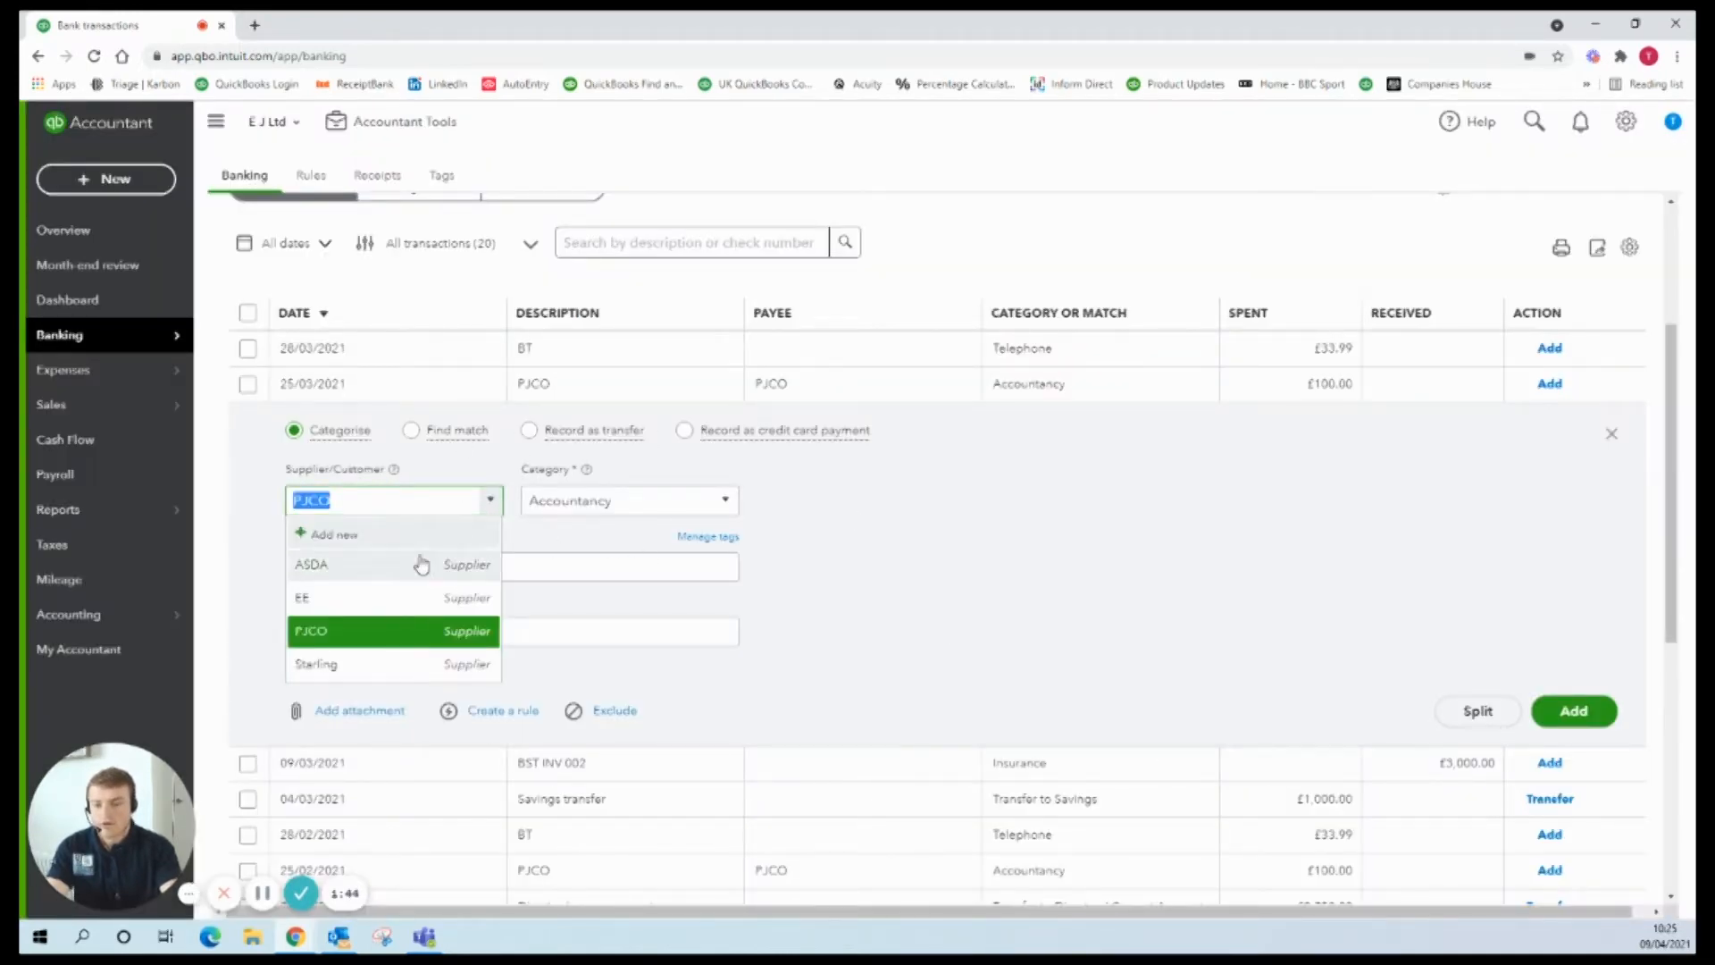
pyautogui.click(961, 547)
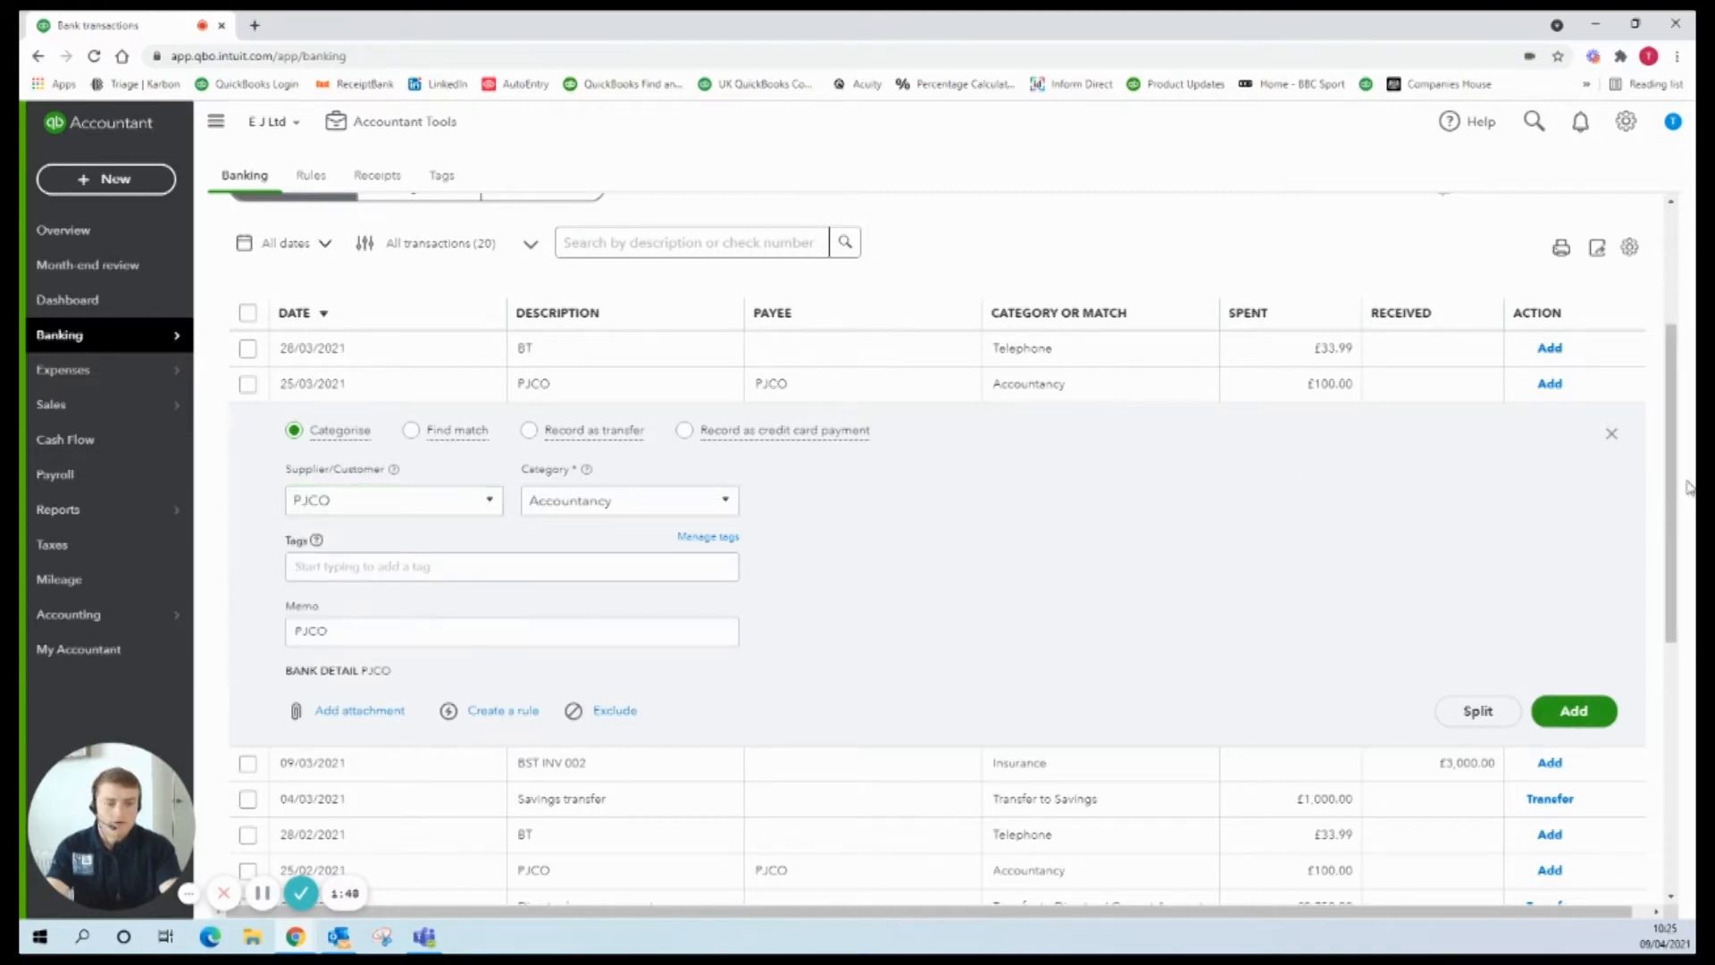
pyautogui.click(1614, 440)
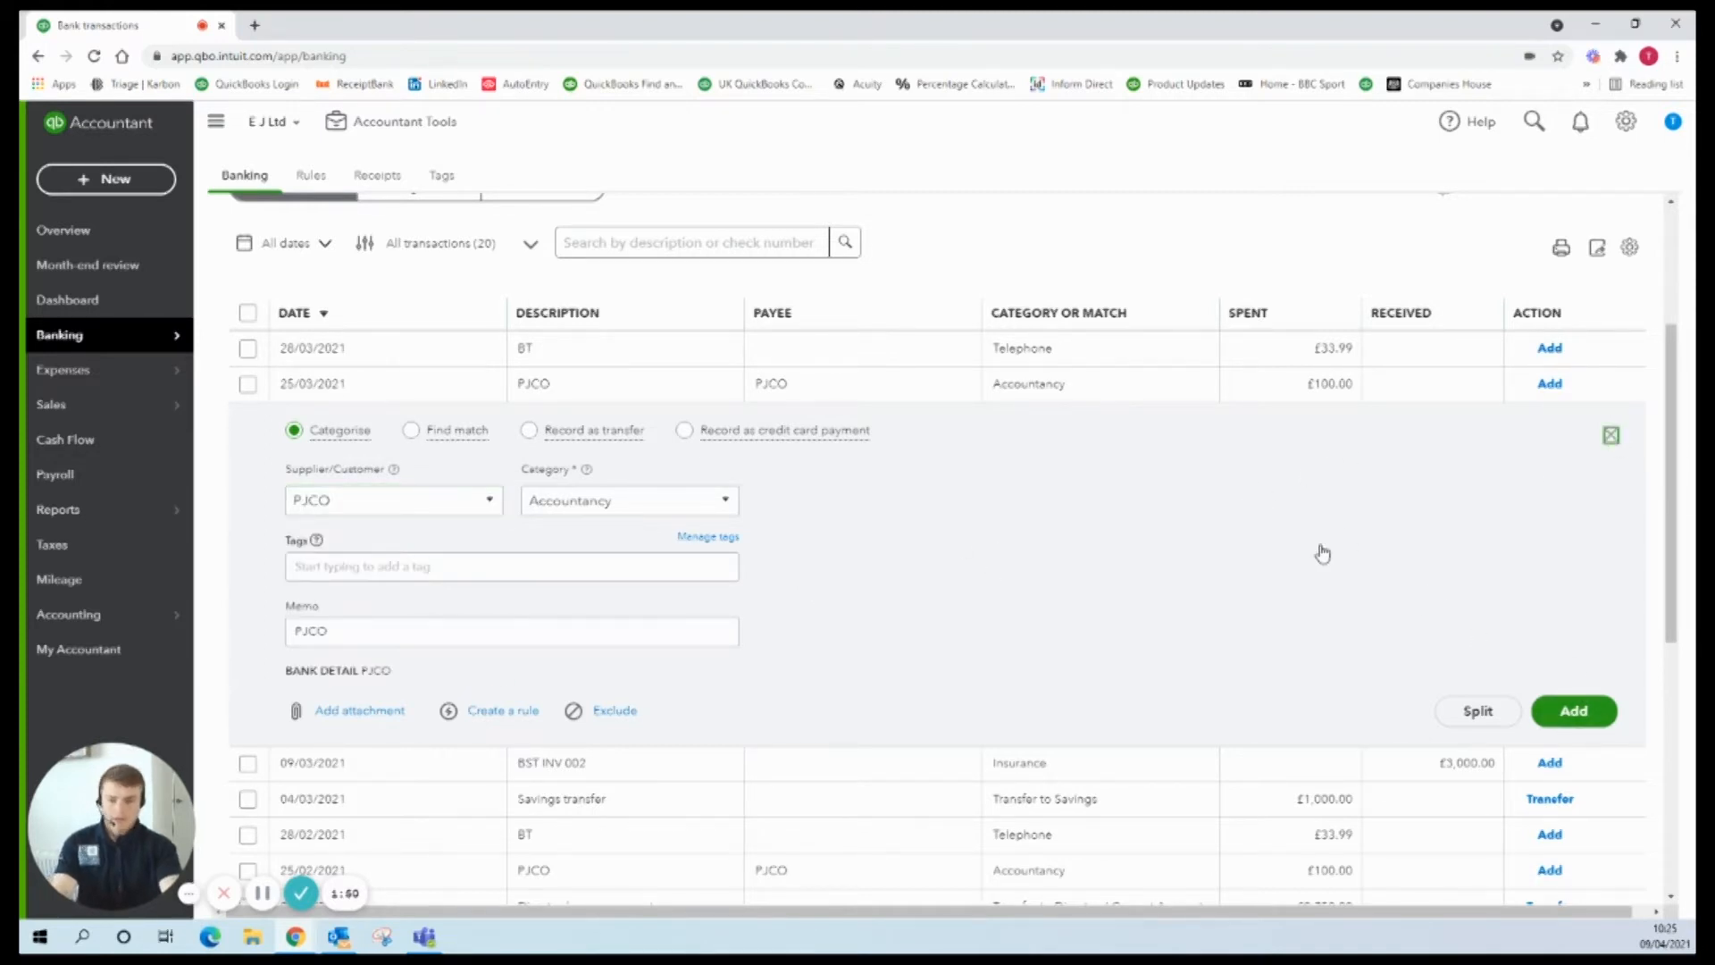
# Step: Check PJCO in the supplier list and open ASDA's record showing its two £34.46 expenses
pyautogui.moveTo(161, 372)
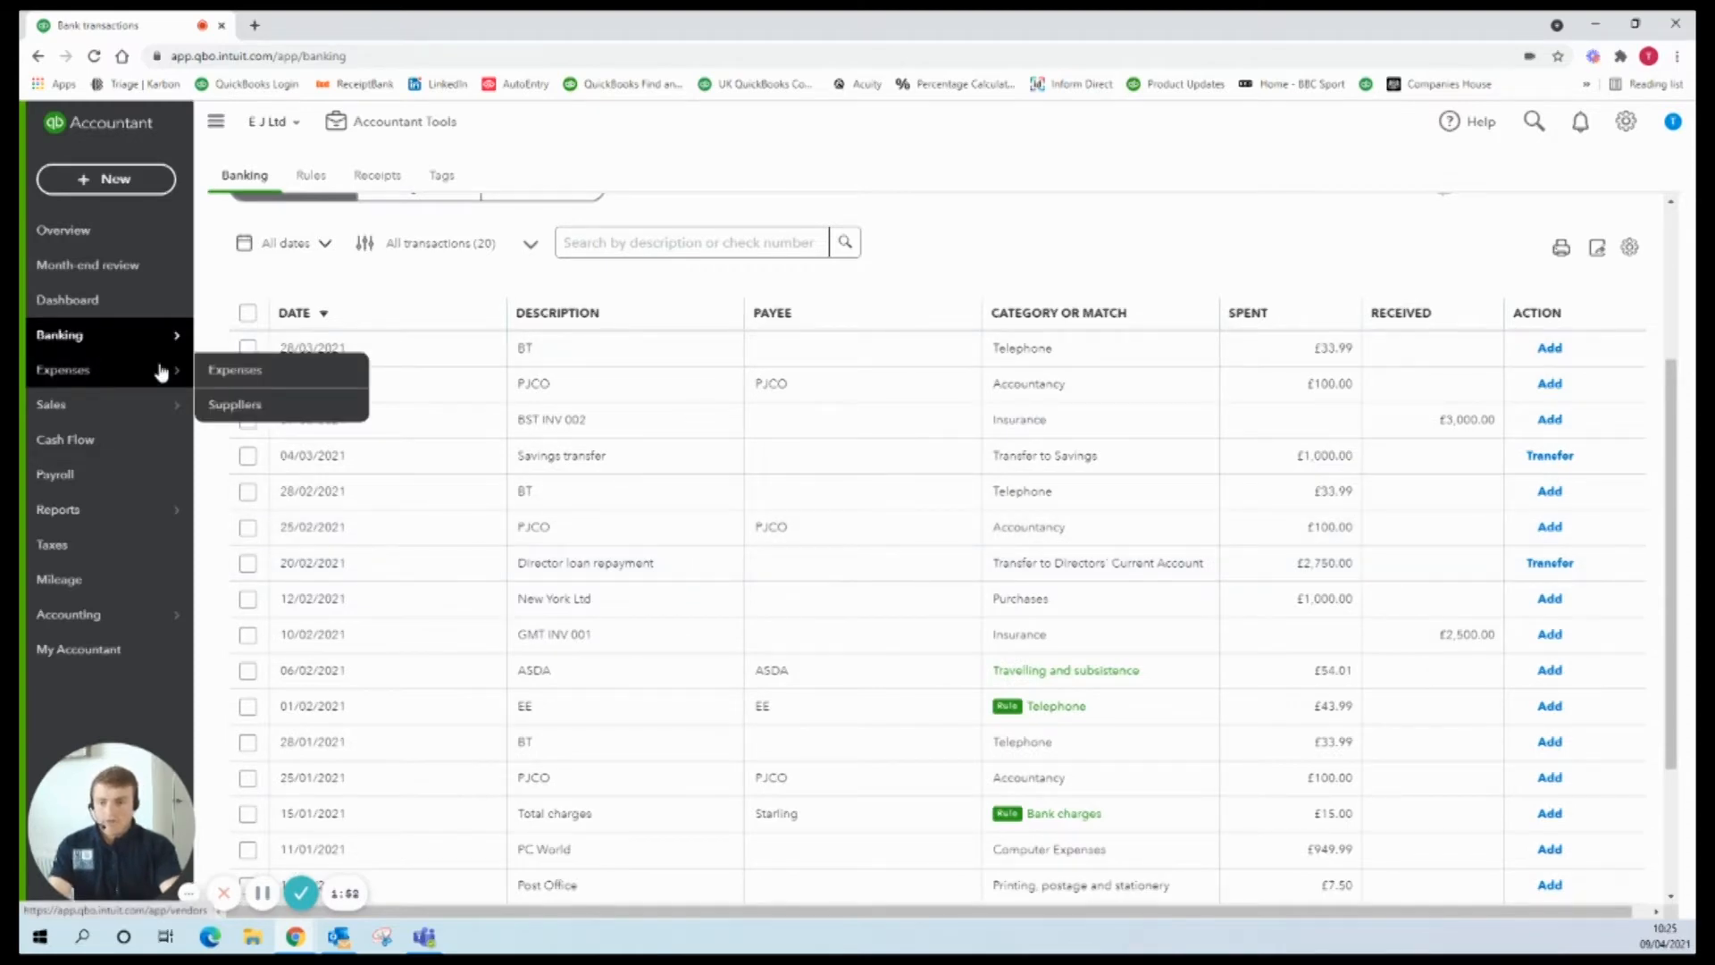
pyautogui.click(234, 404)
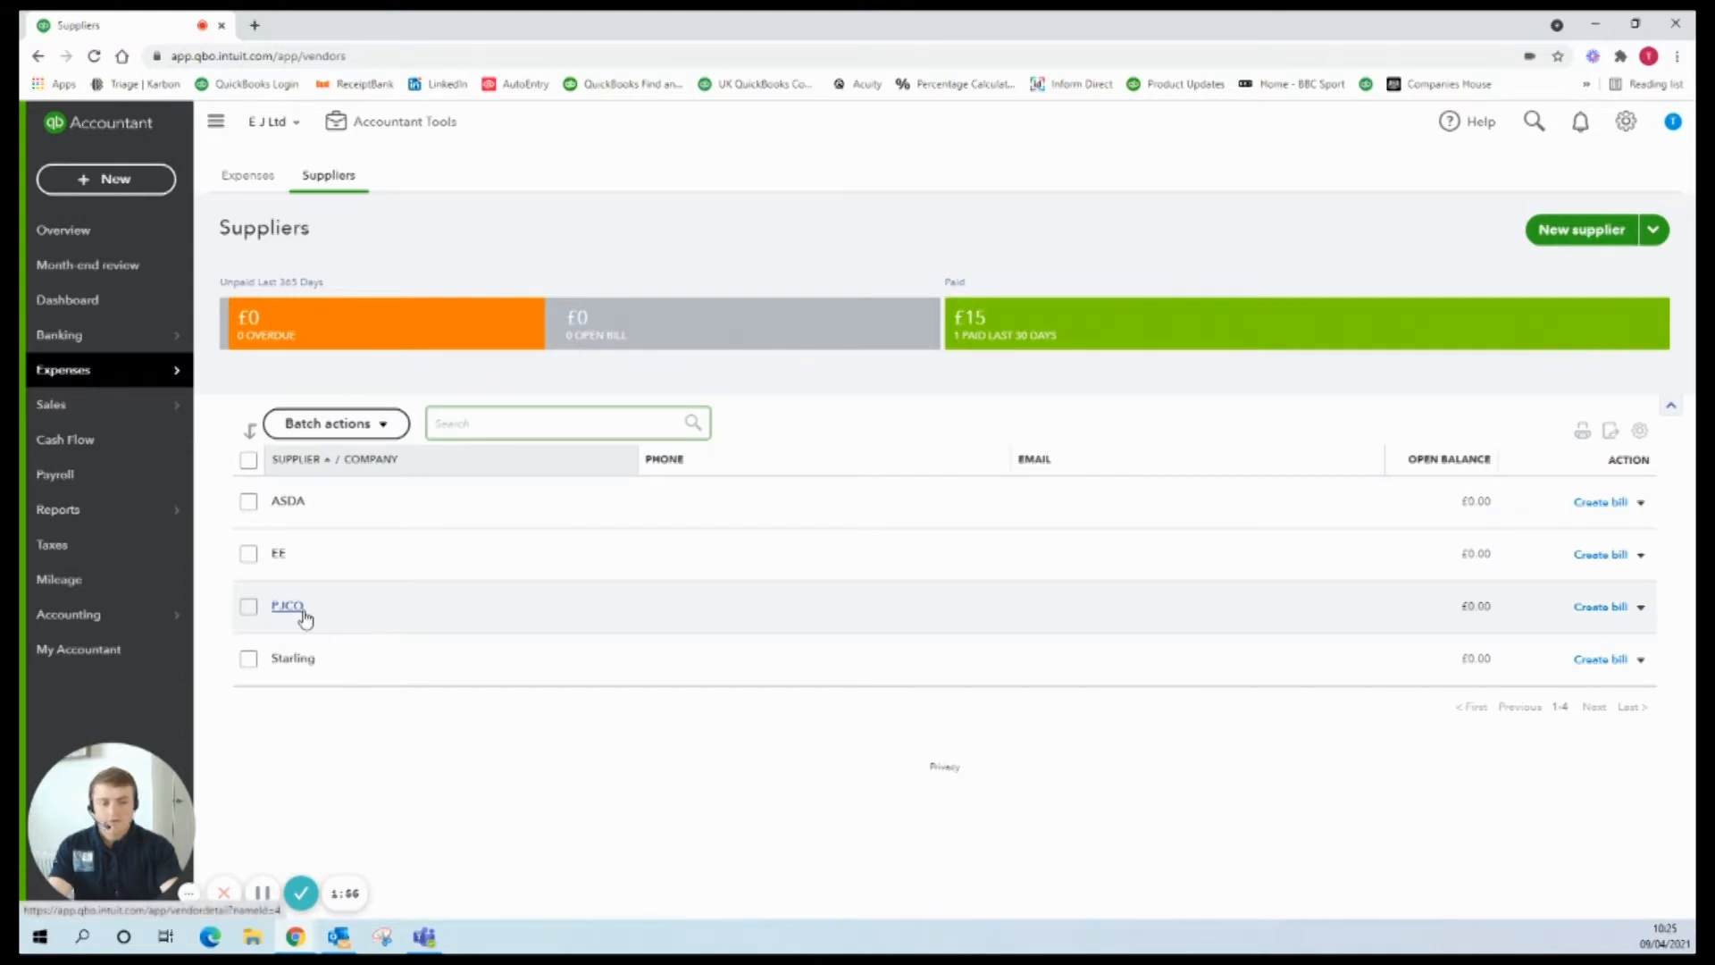
pyautogui.click(303, 512)
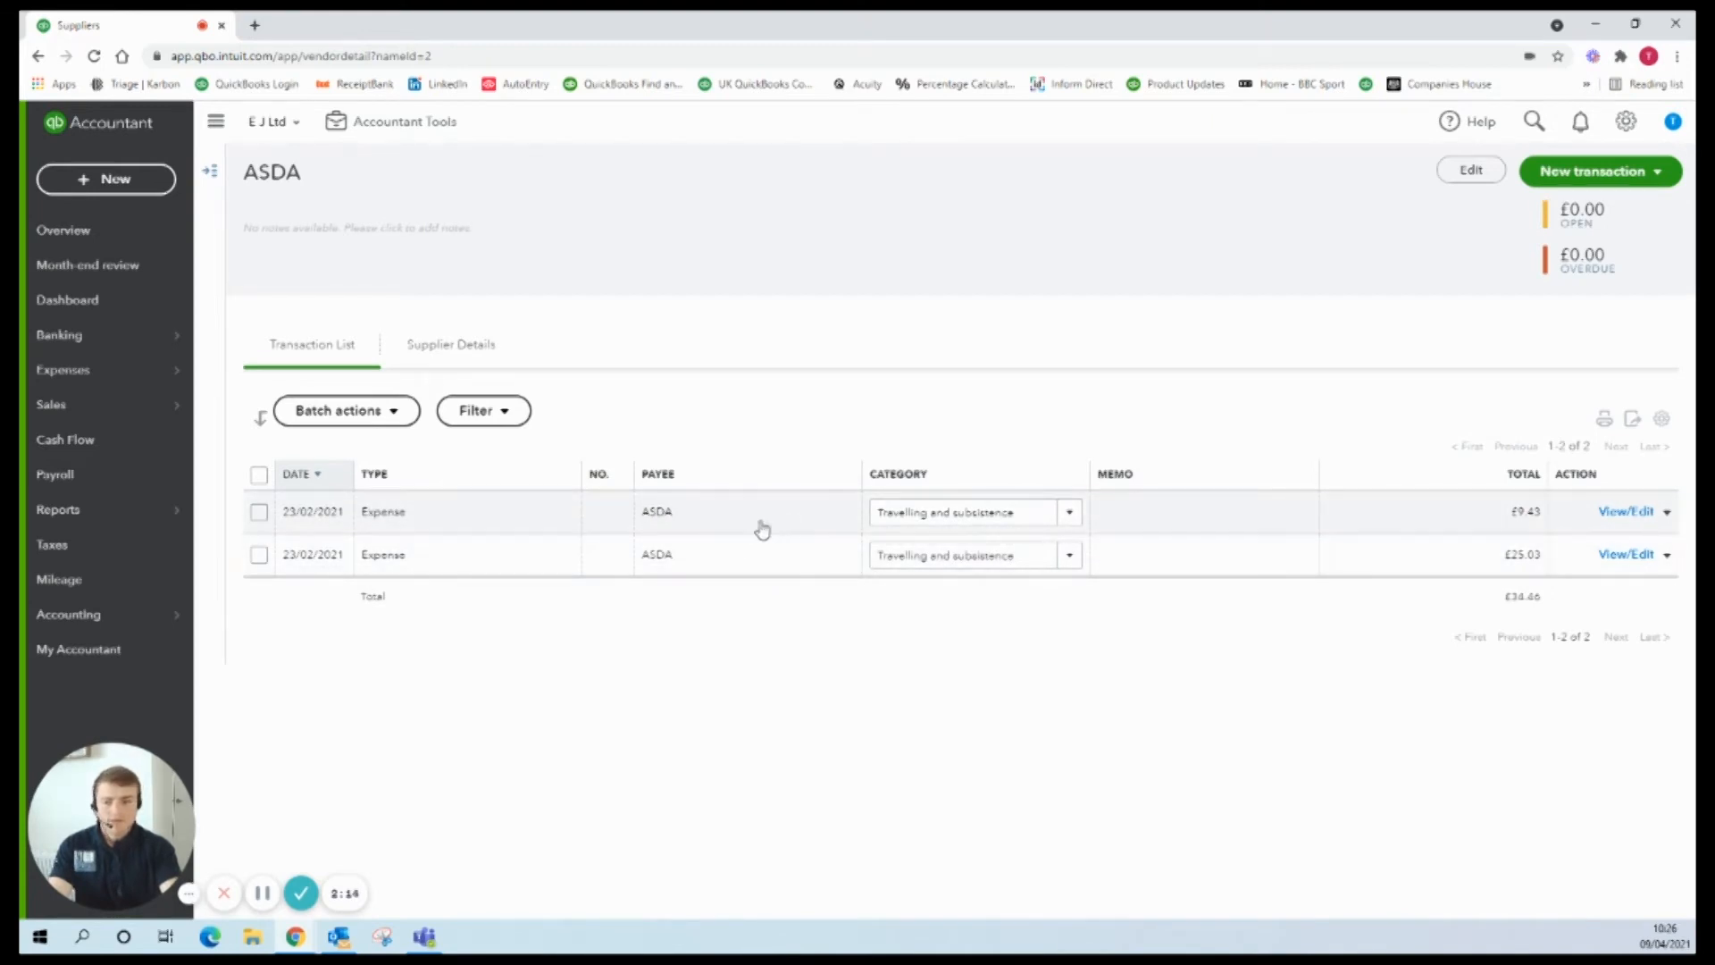
# Step: Navigate through the Sales menu to the empty Customers page
pyautogui.moveTo(89, 338)
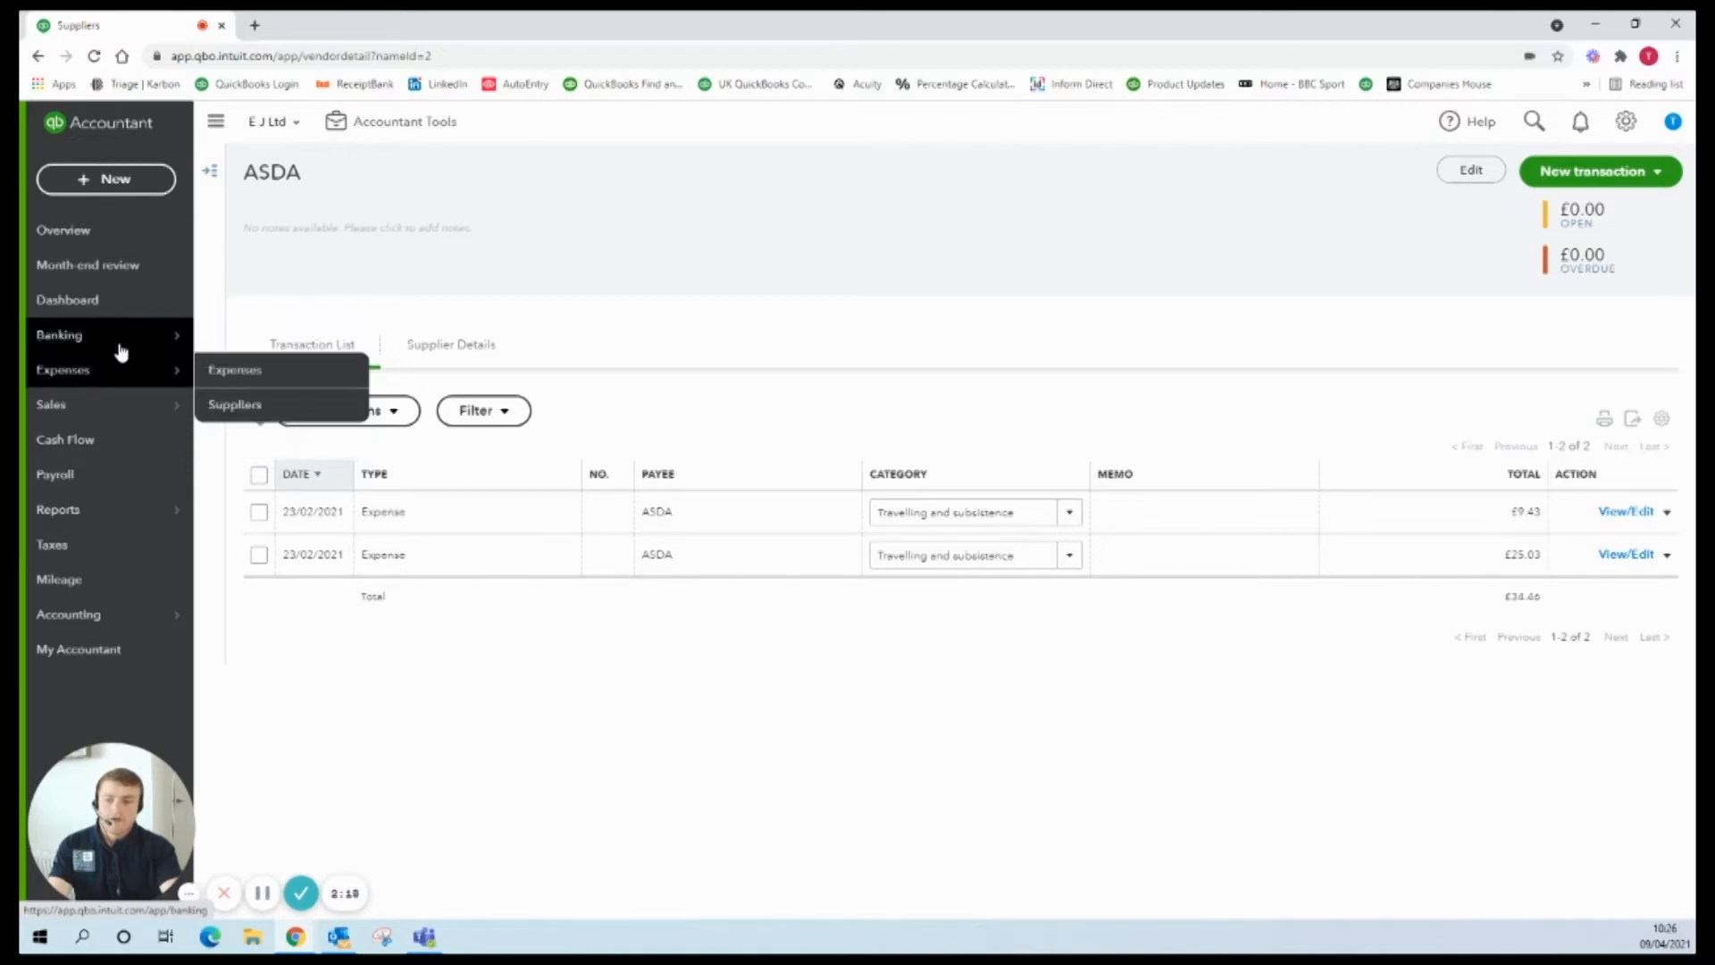
pyautogui.moveTo(137, 418)
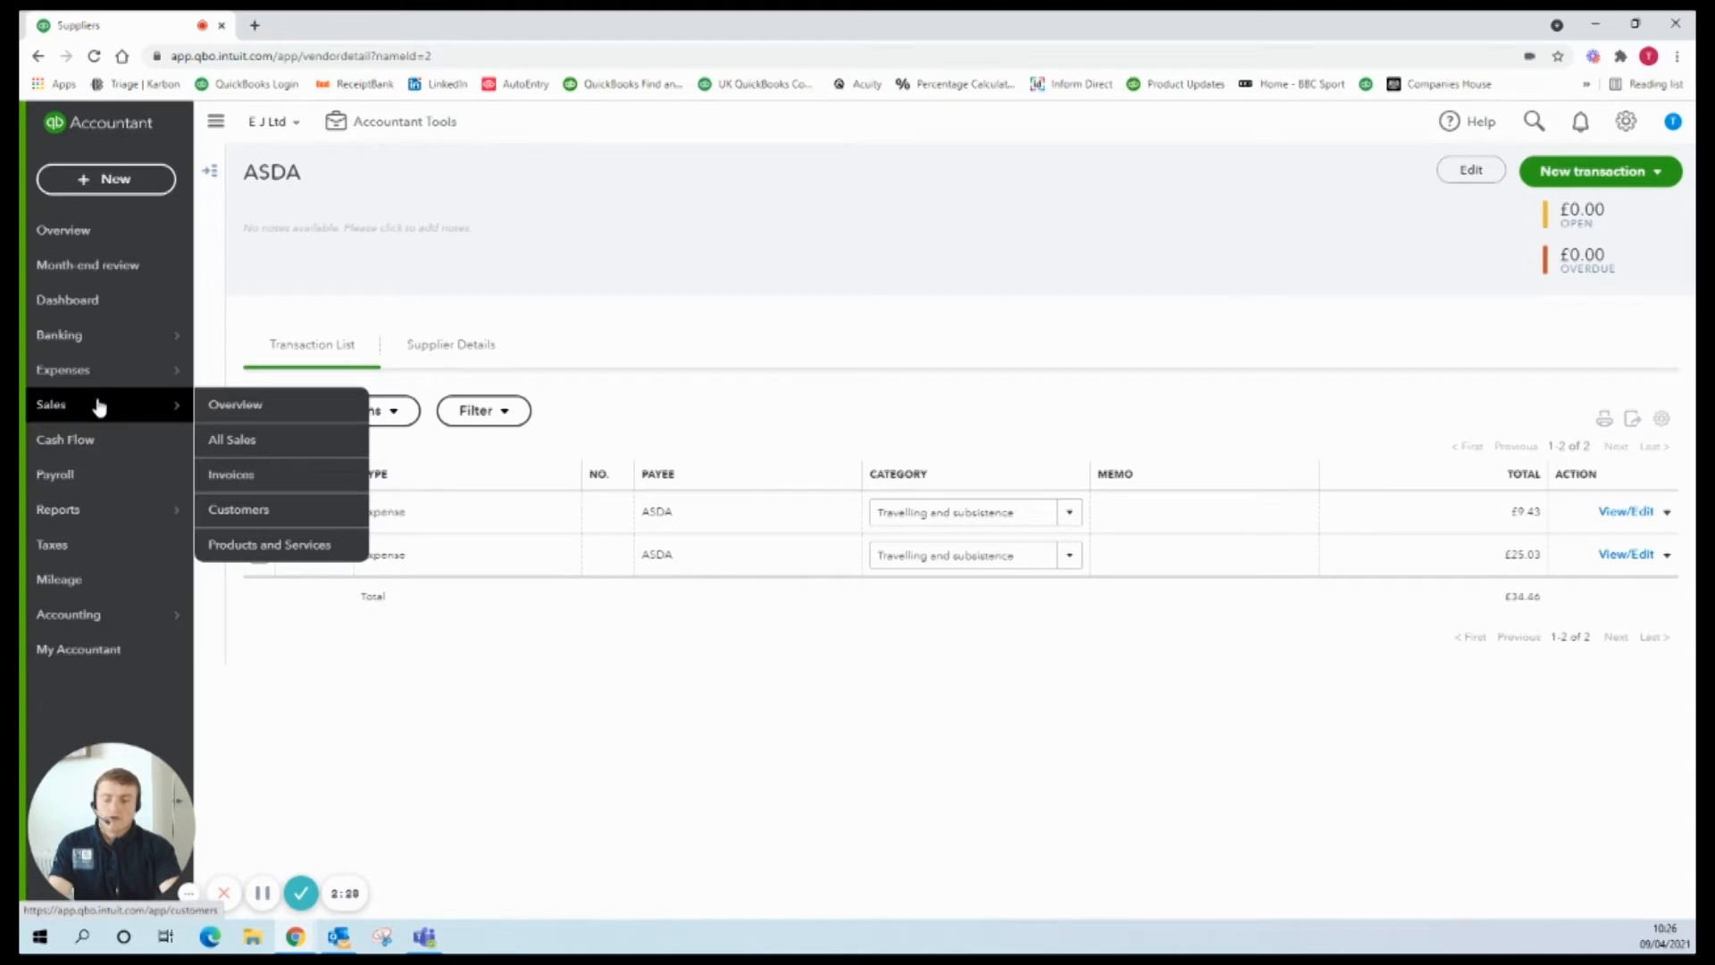
pyautogui.click(260, 509)
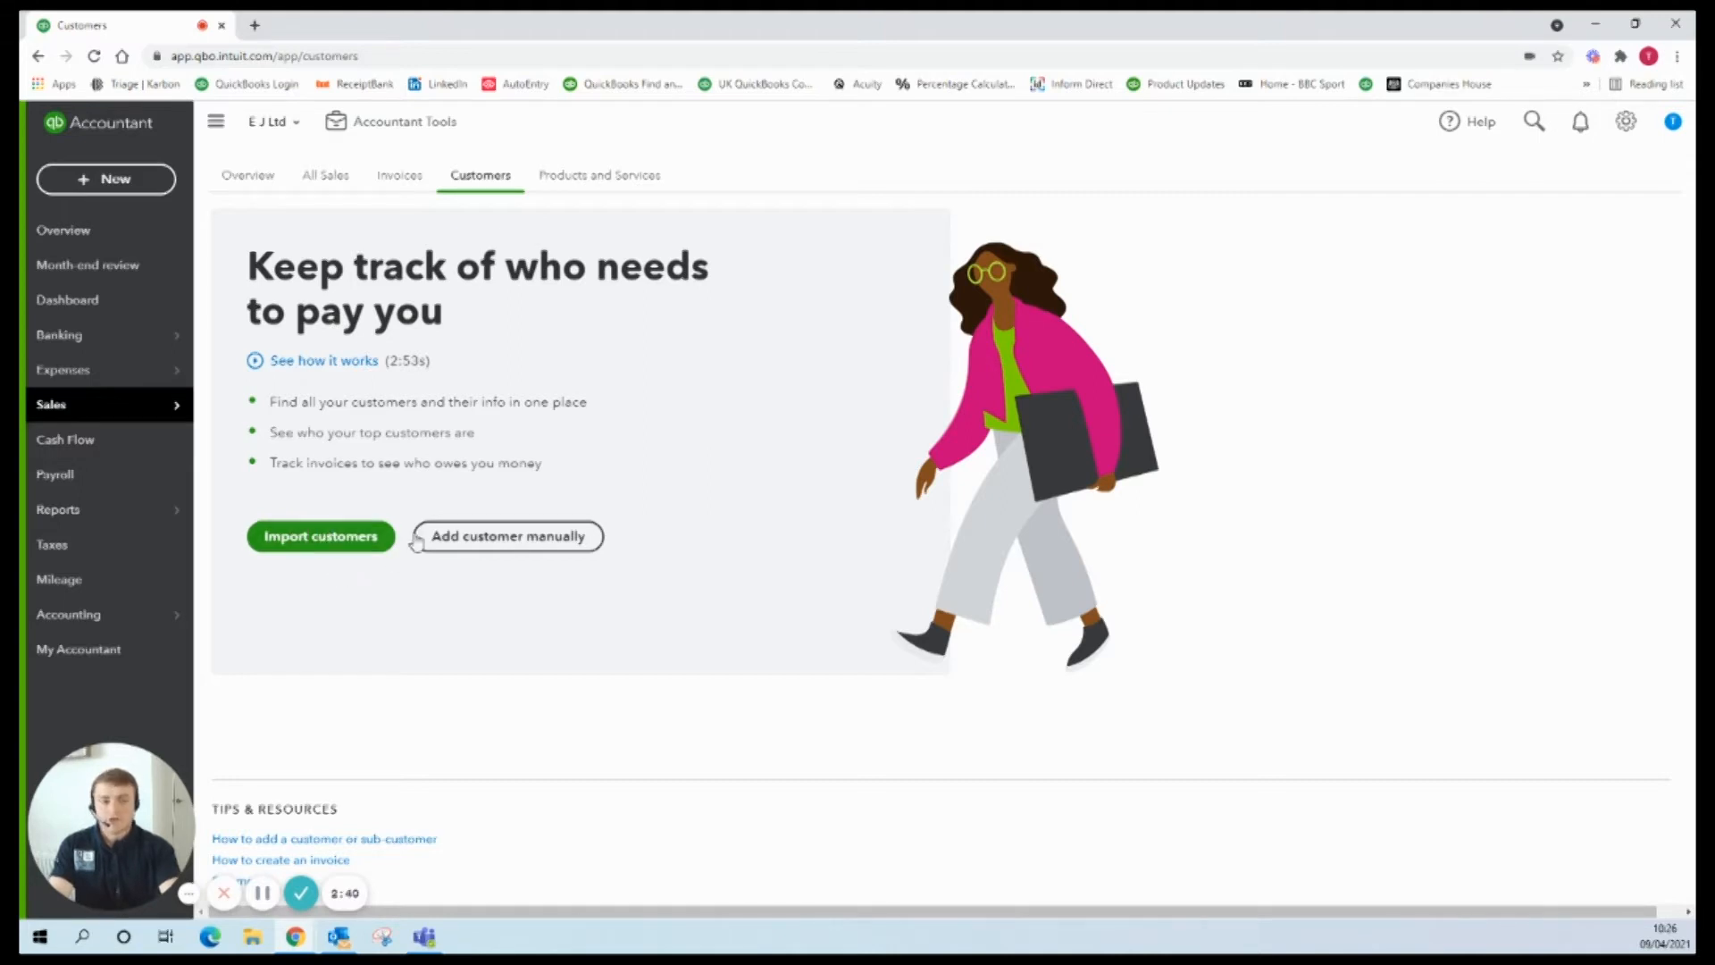
# Step: Start a new customer manually, confirm the name to fill the display name, and enter the e-mail address
pyautogui.click(527, 542)
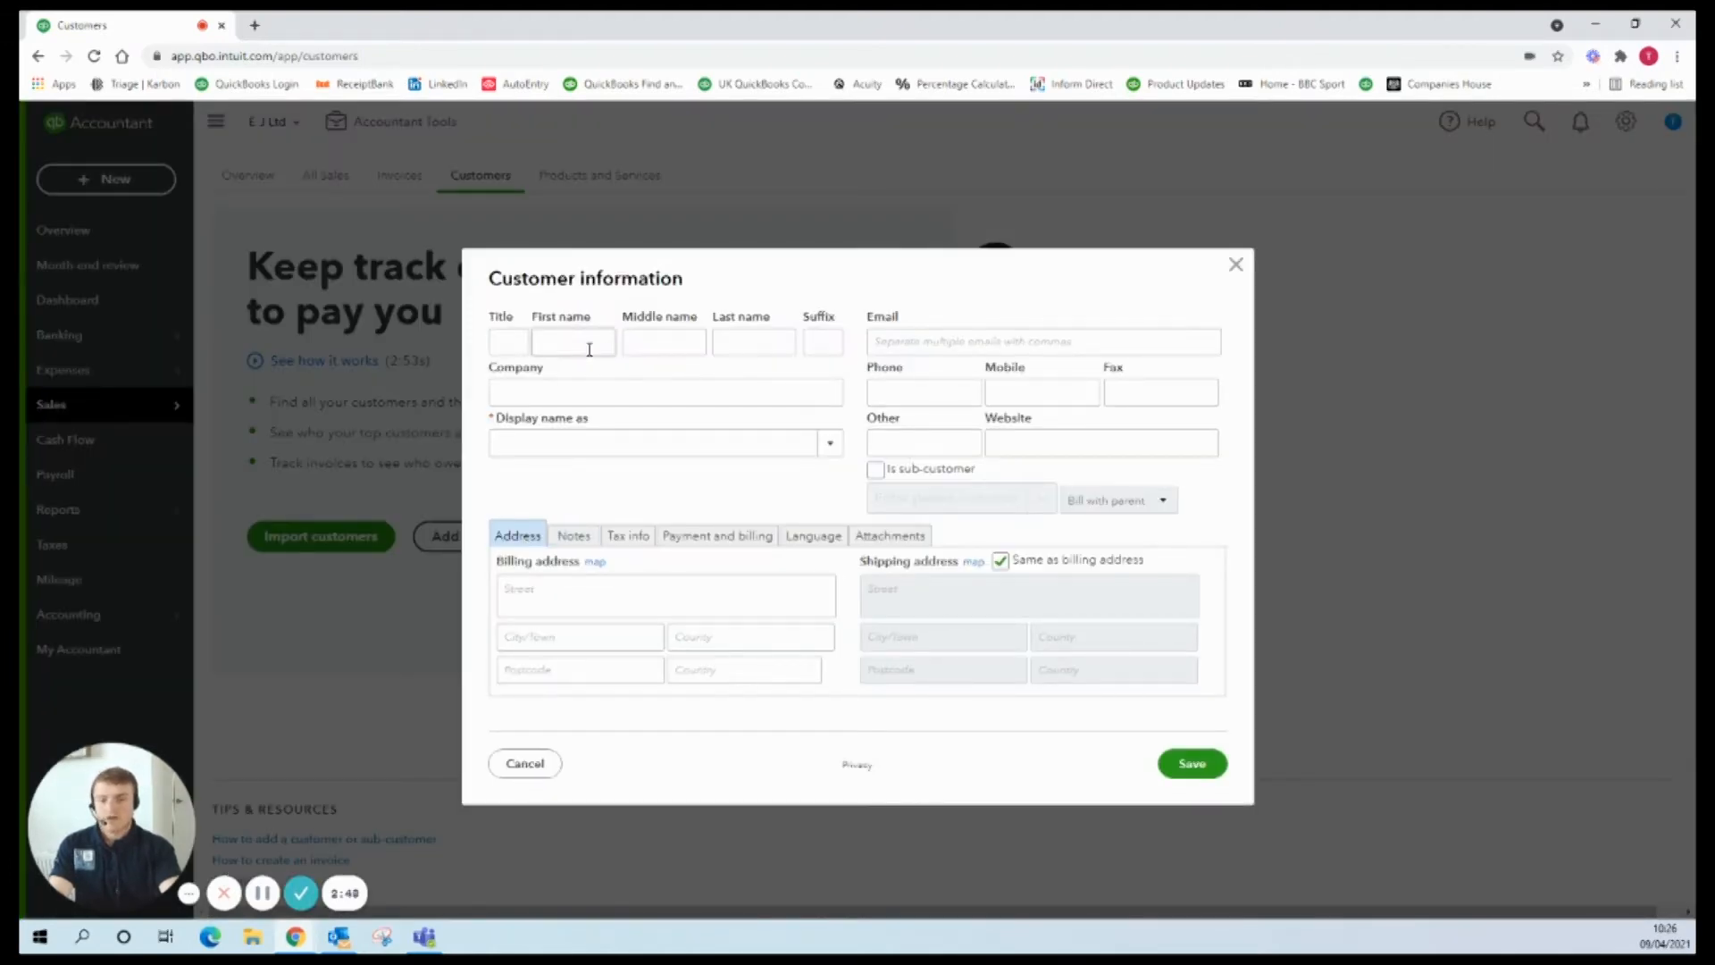
pyautogui.click(657, 482)
pyautogui.click(960, 348)
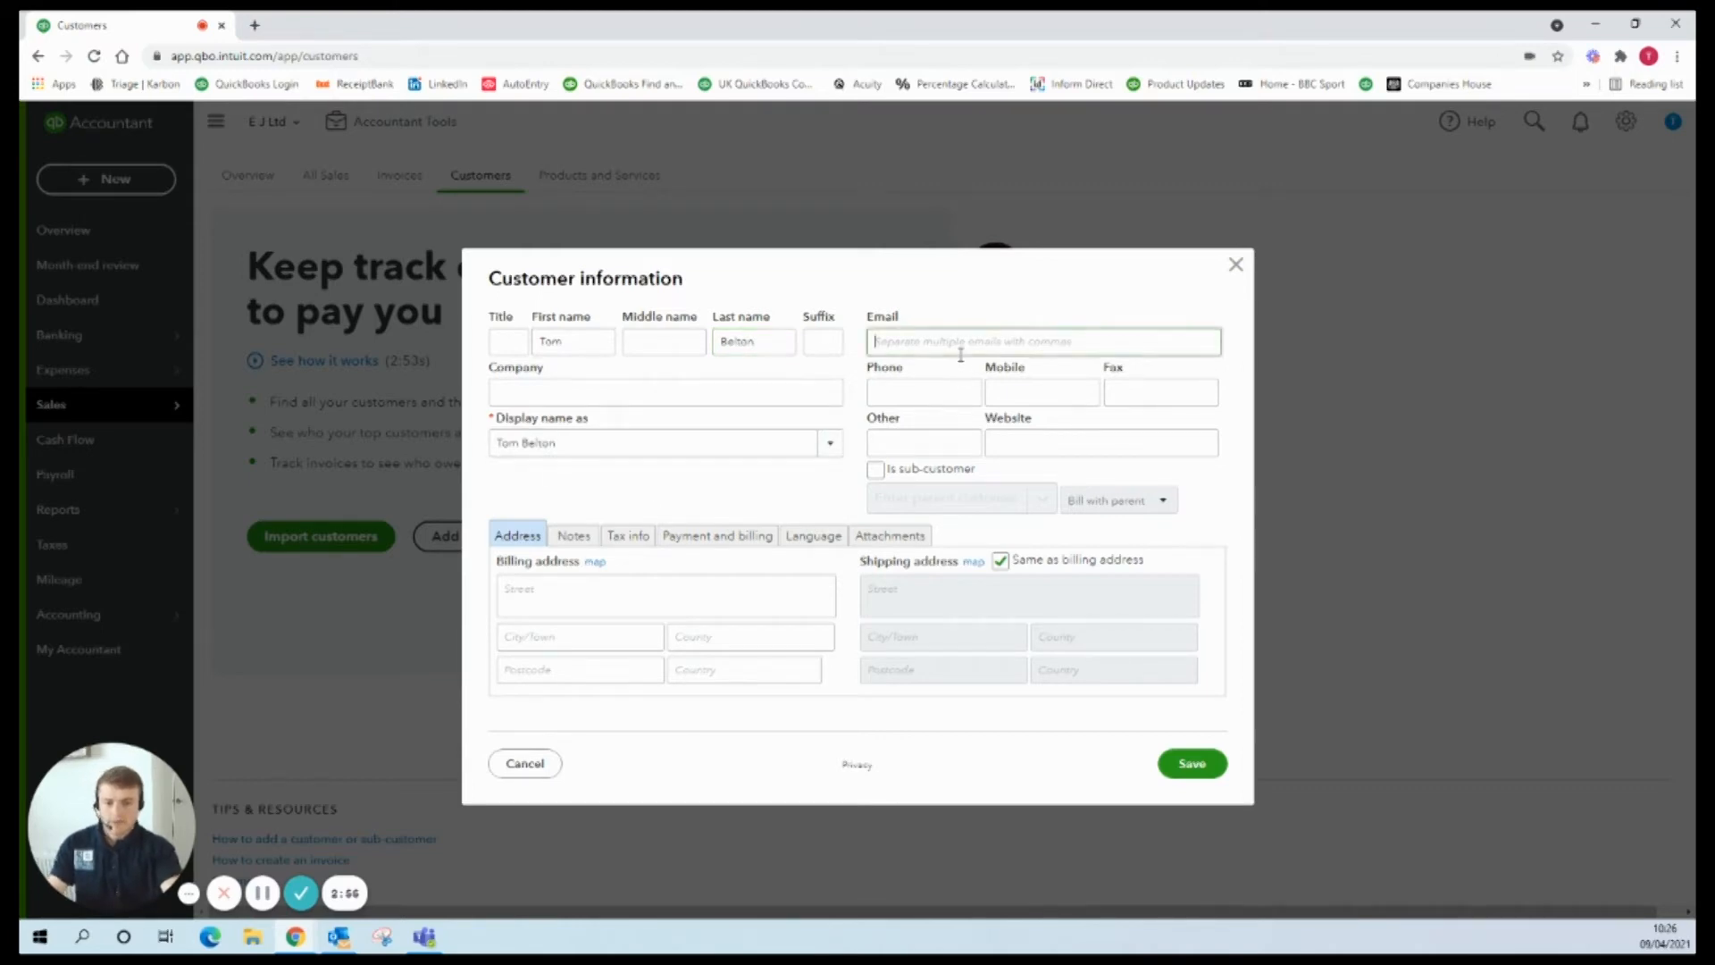
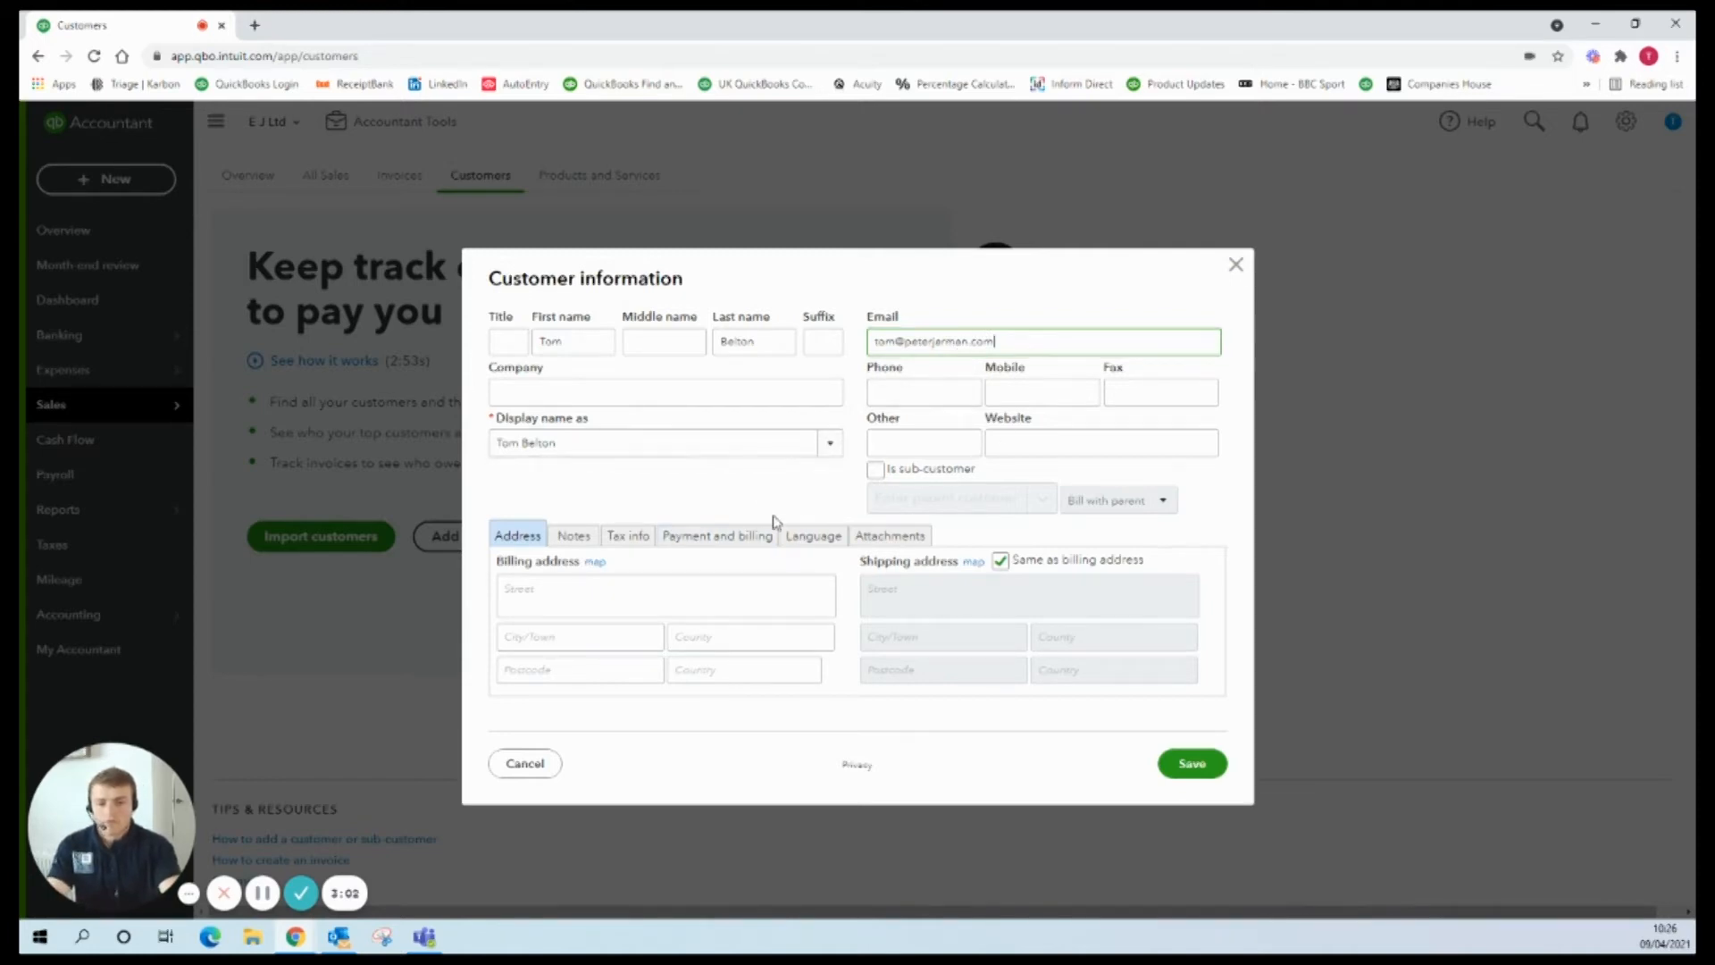
# Step: Enter the customer's street address in the Billing address Street field
pyautogui.click(723, 581)
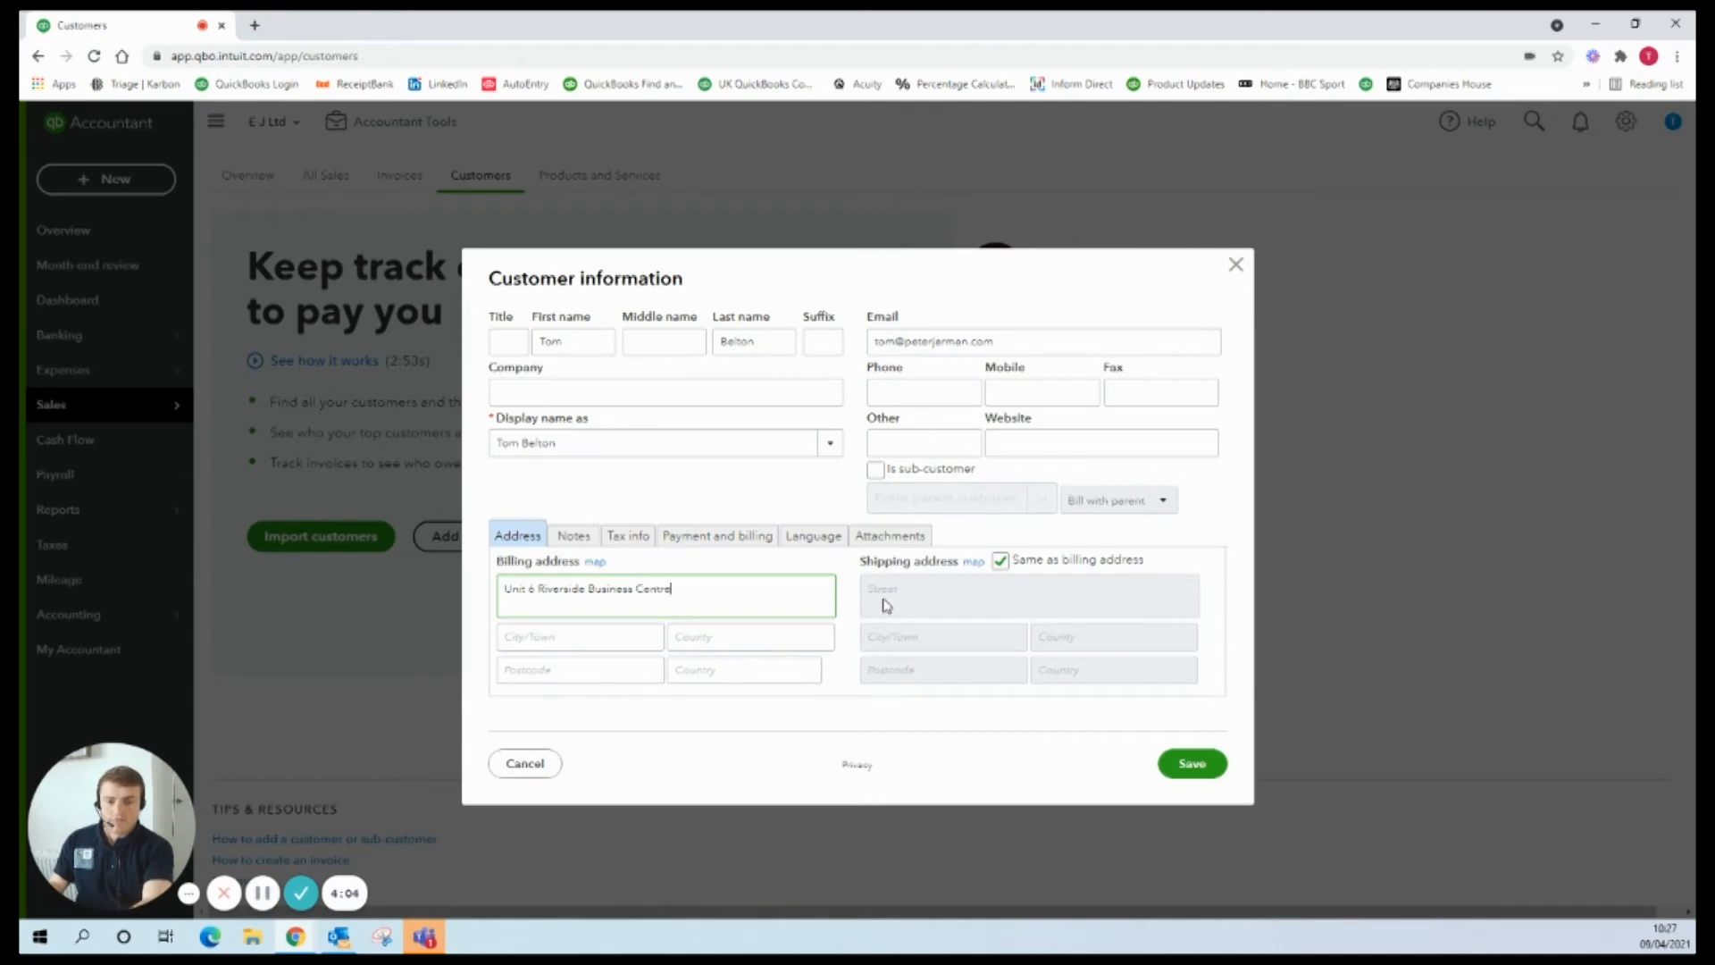
# Step: Enter the customer's billing town, postcode and county, then save the new customer
pyautogui.click(594, 645)
pyautogui.write('S')
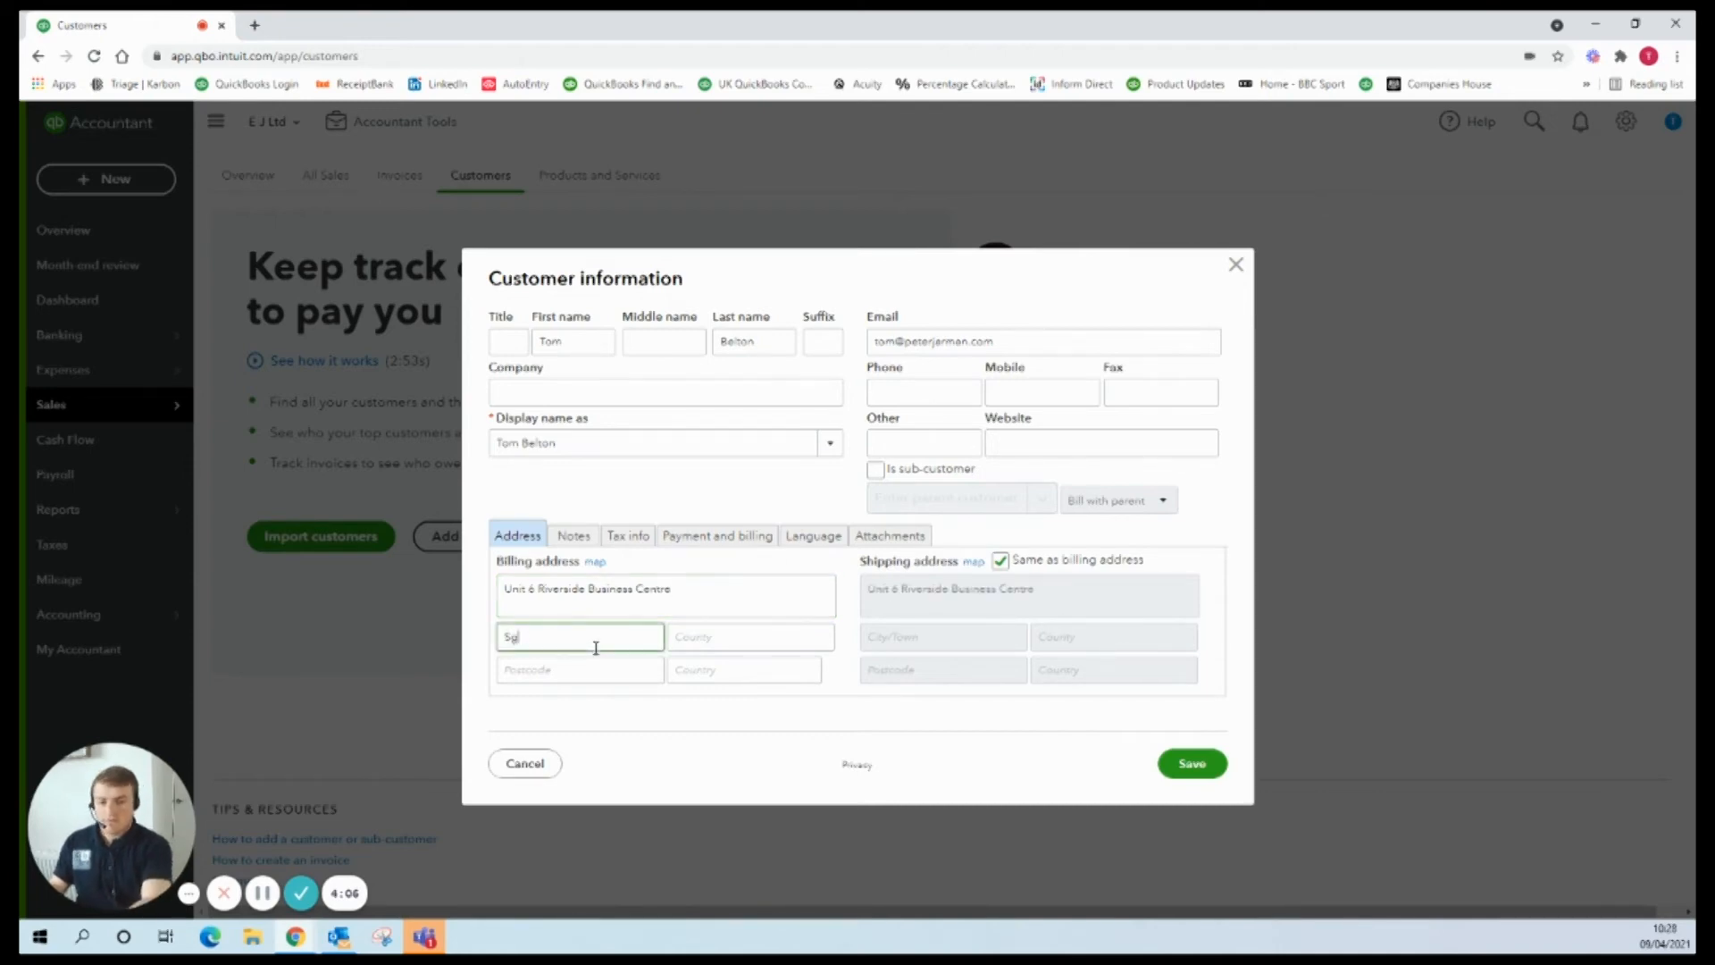
pyautogui.write('horeham')
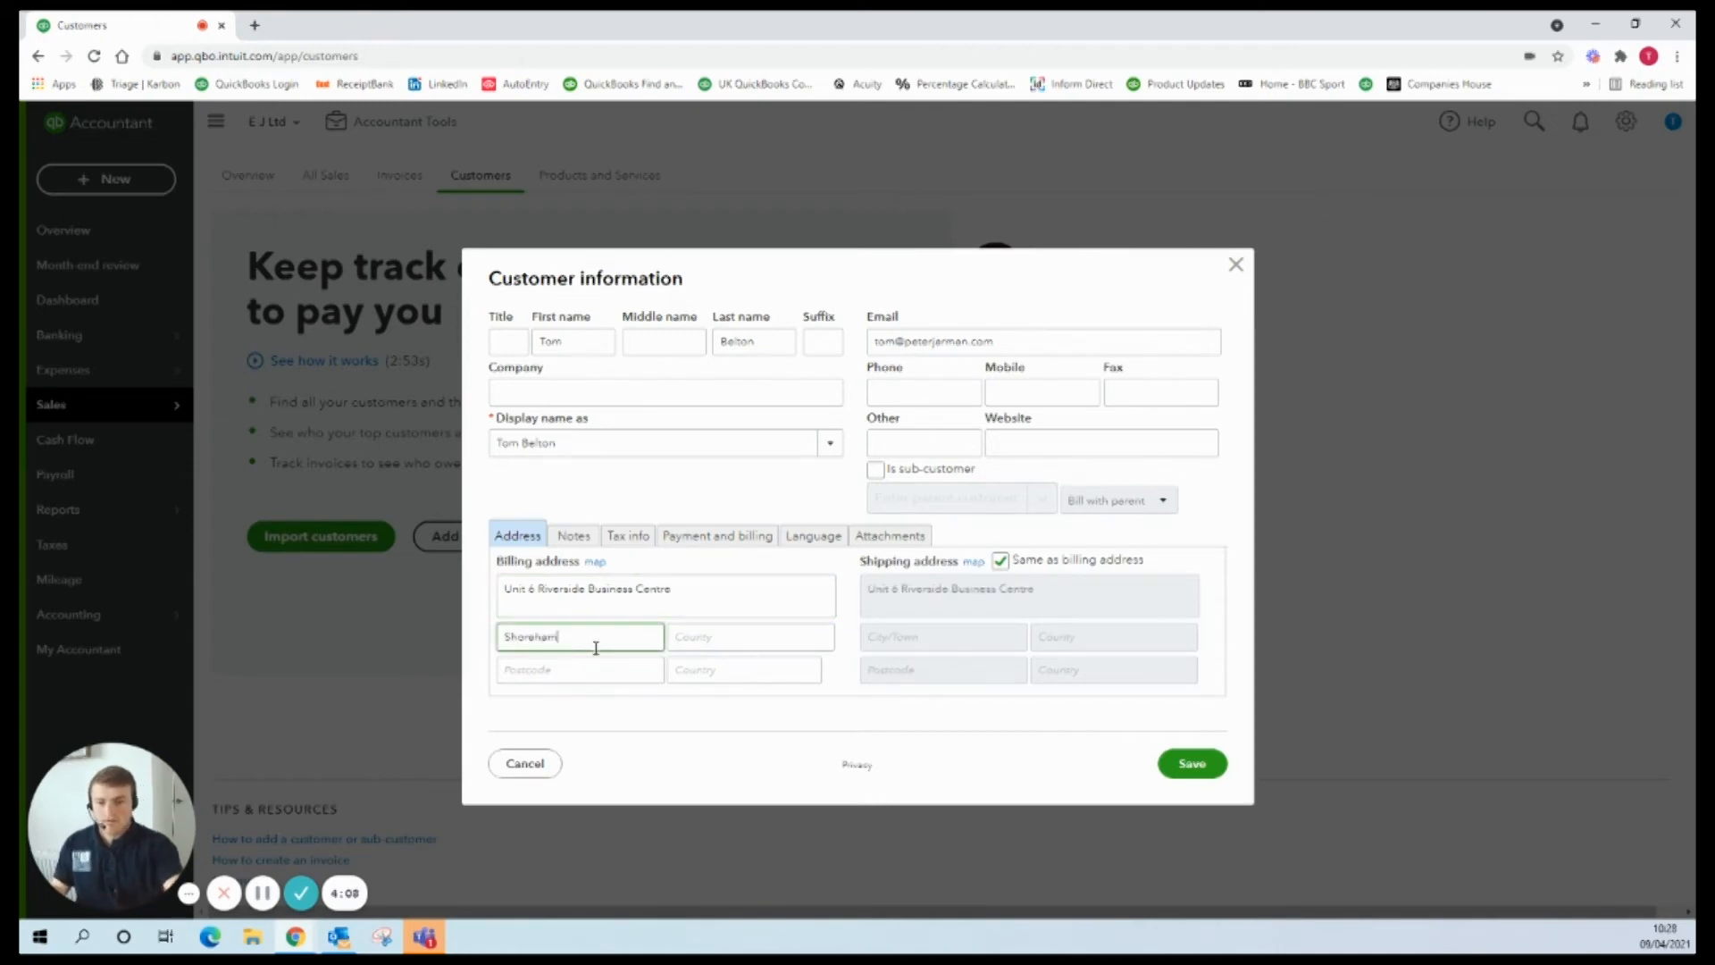
pyautogui.click(582, 670)
pyautogui.write('BN')
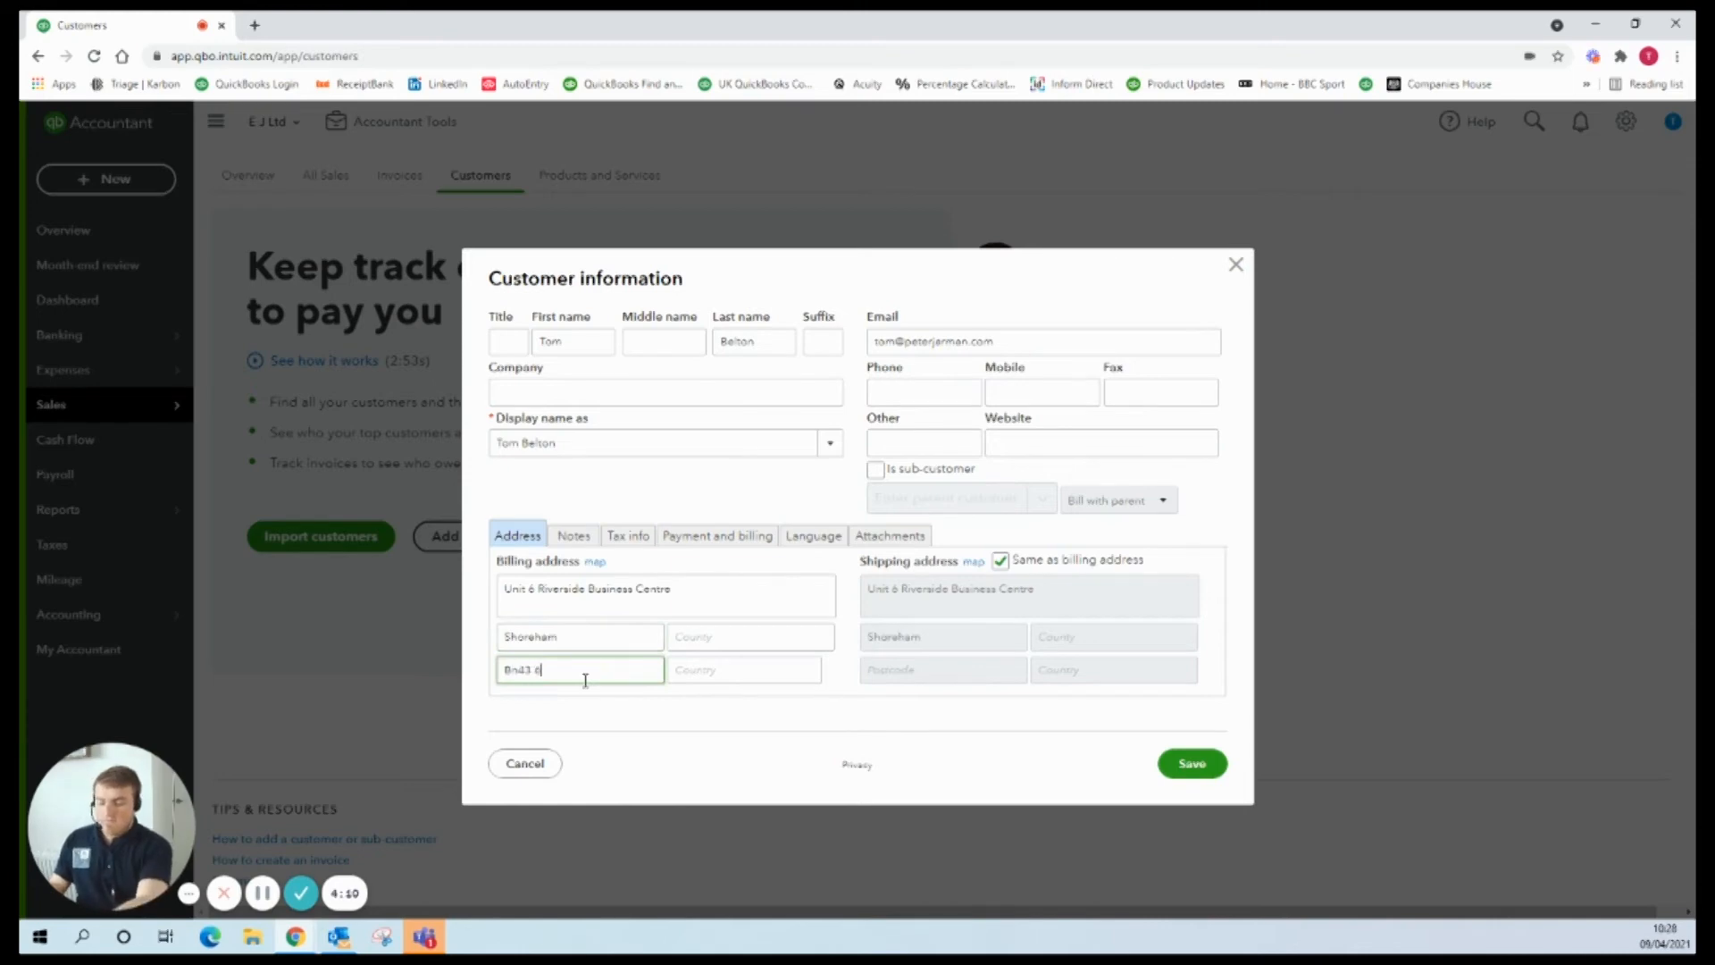
pyautogui.write('43 6RE')
pyautogui.click(707, 643)
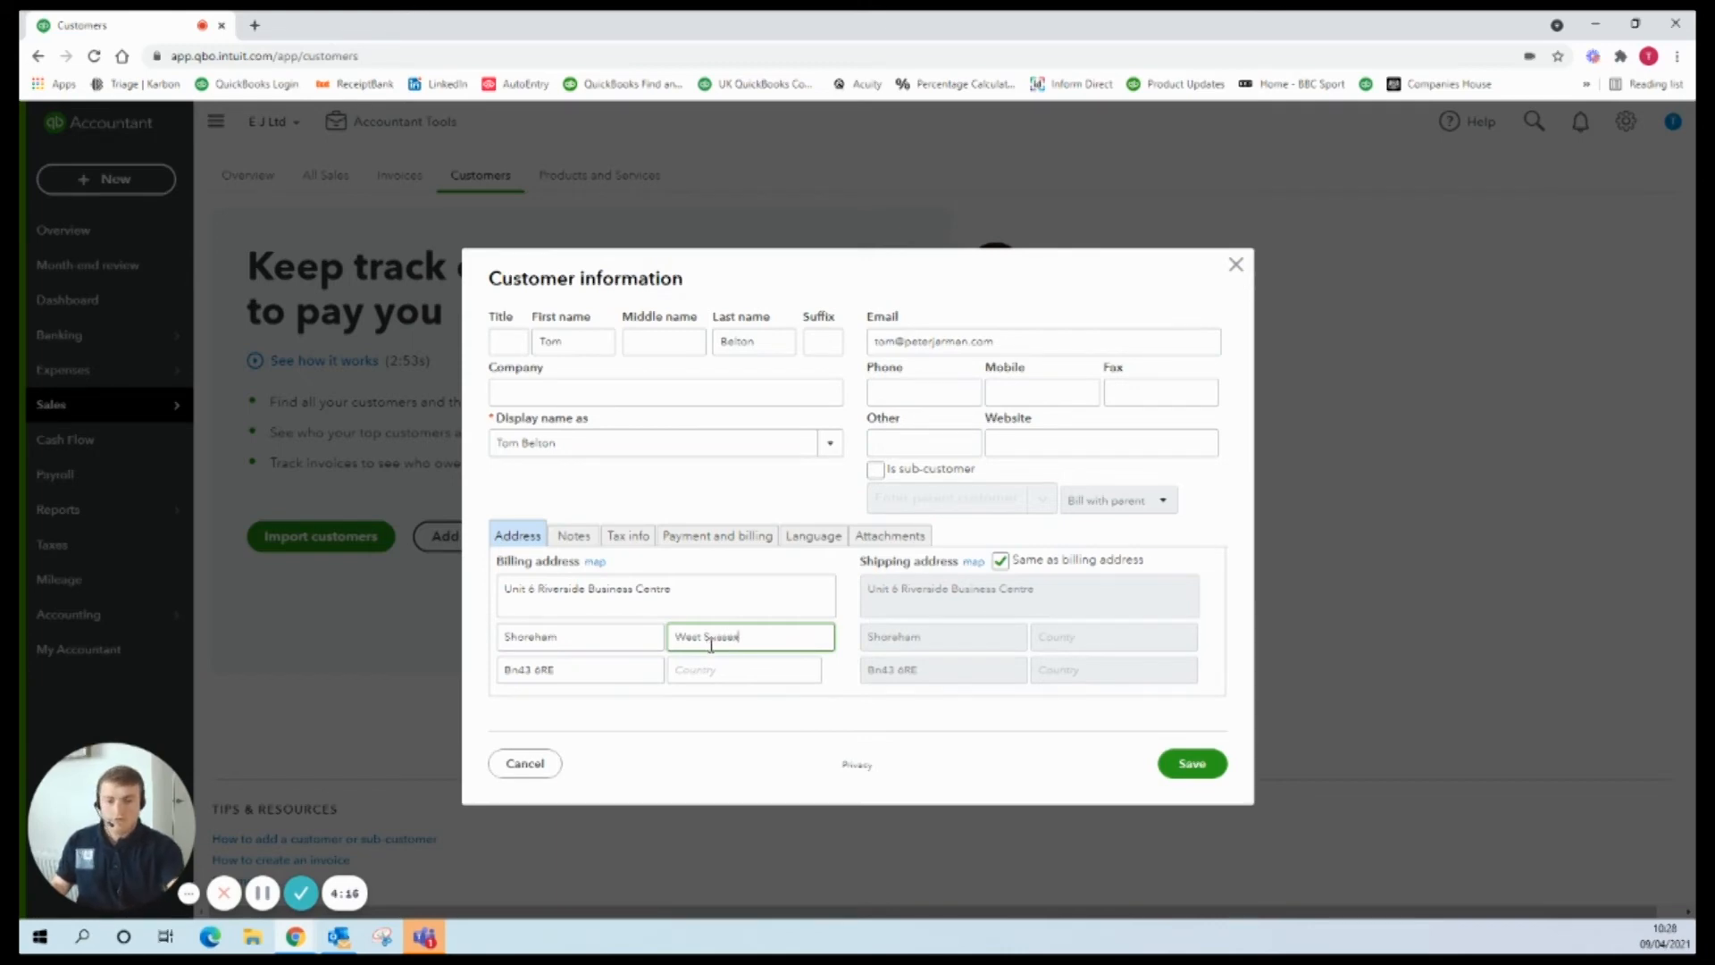
pyautogui.write('West Sussex')
pyautogui.click(1196, 764)
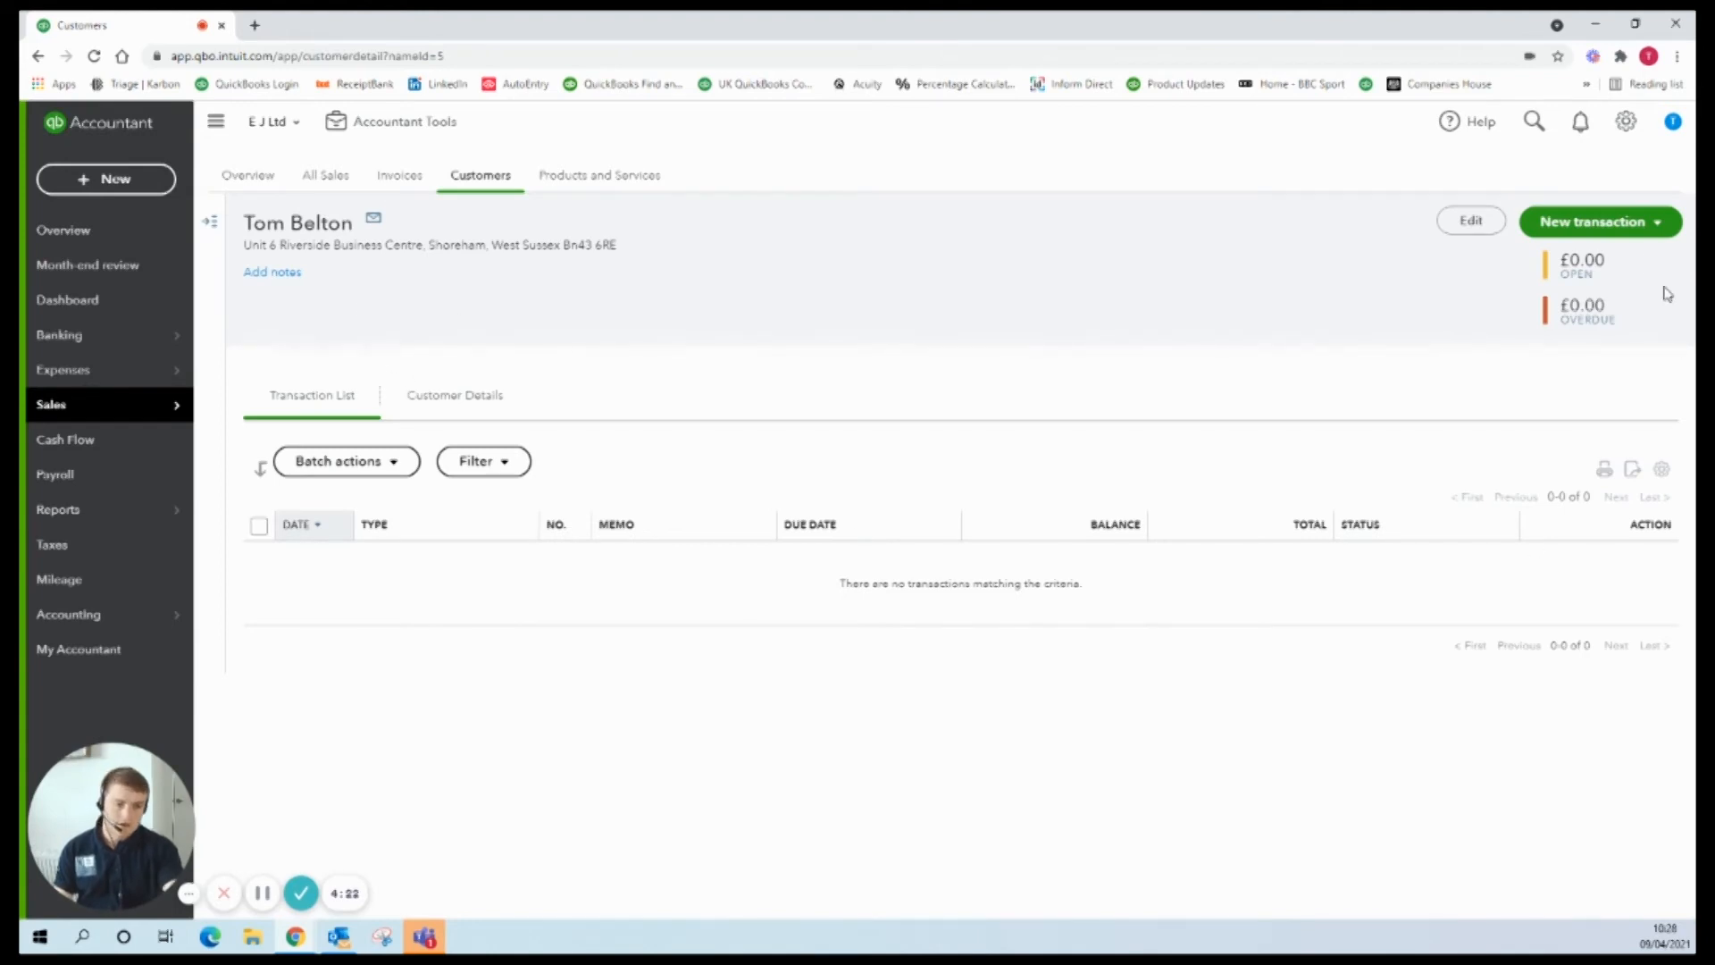
pyautogui.click(1642, 228)
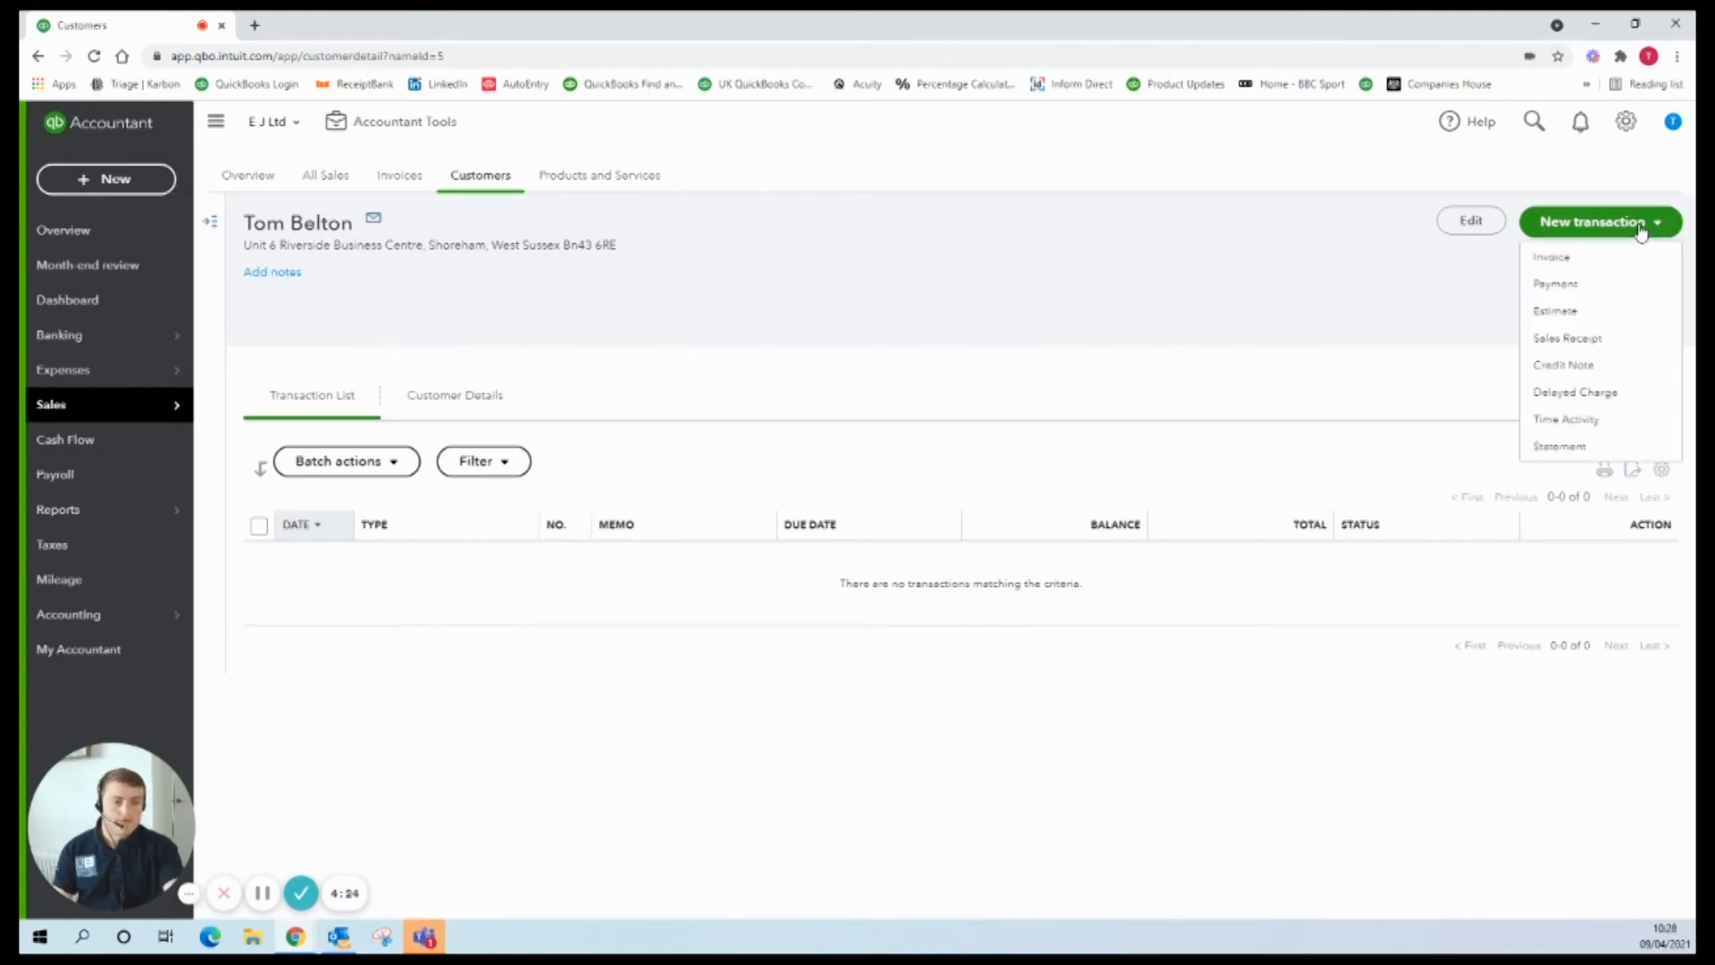
pyautogui.click(1613, 265)
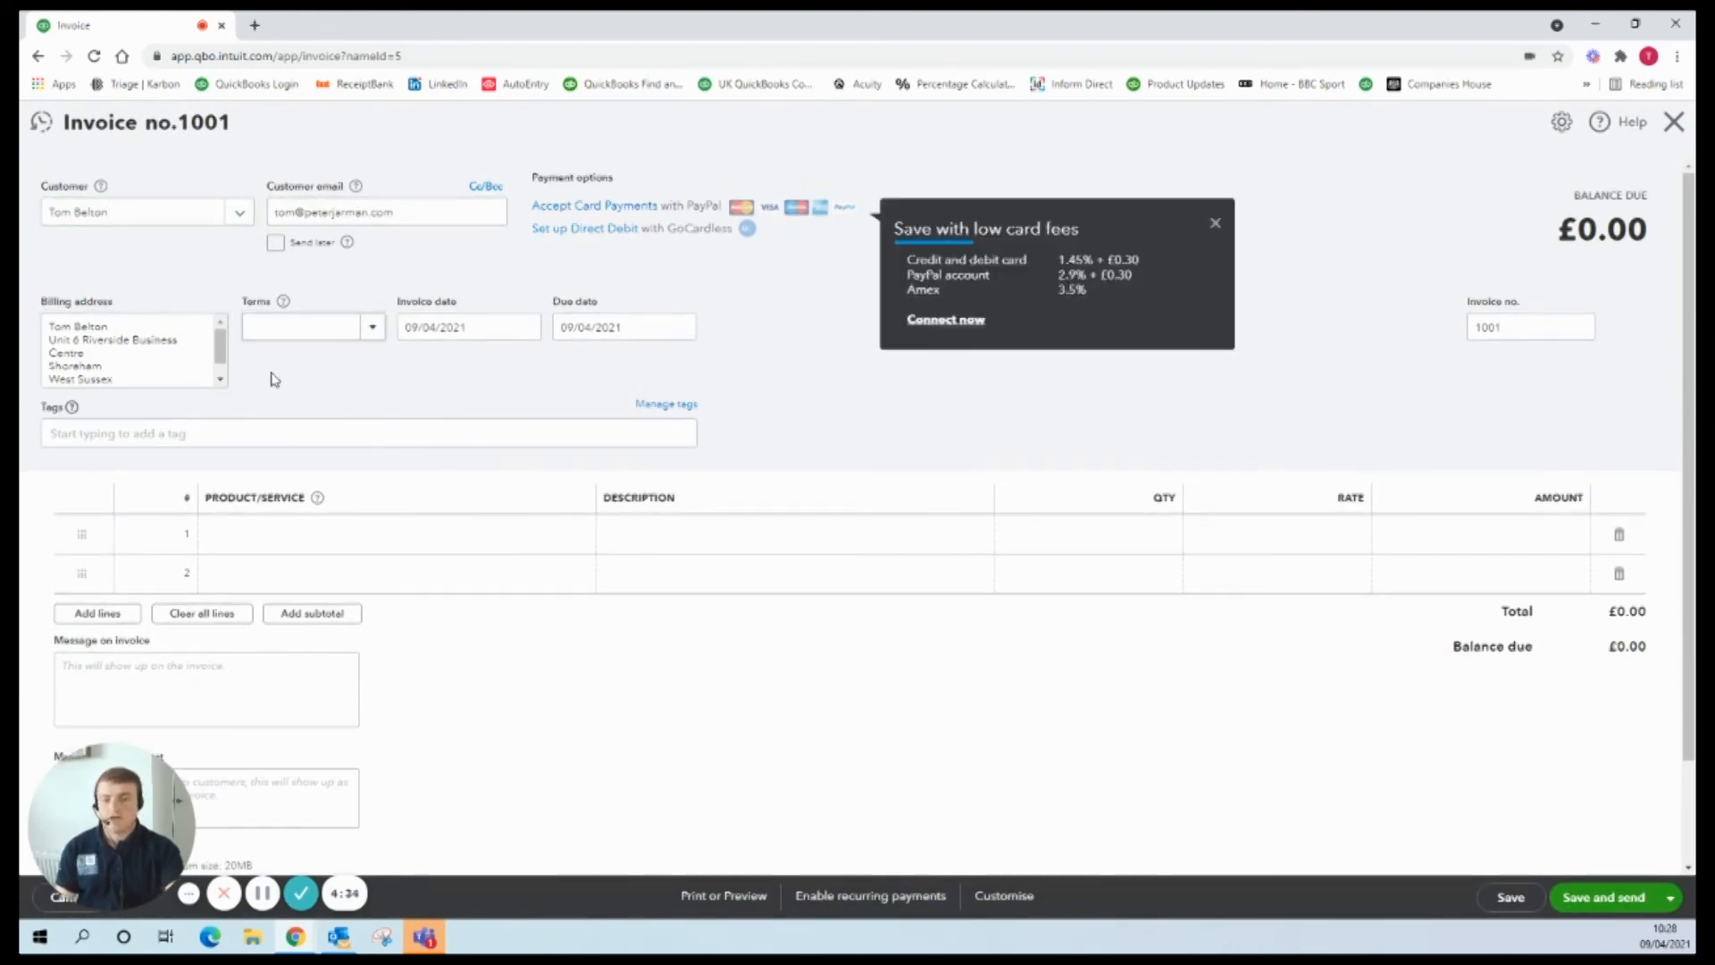
pyautogui.click(1670, 128)
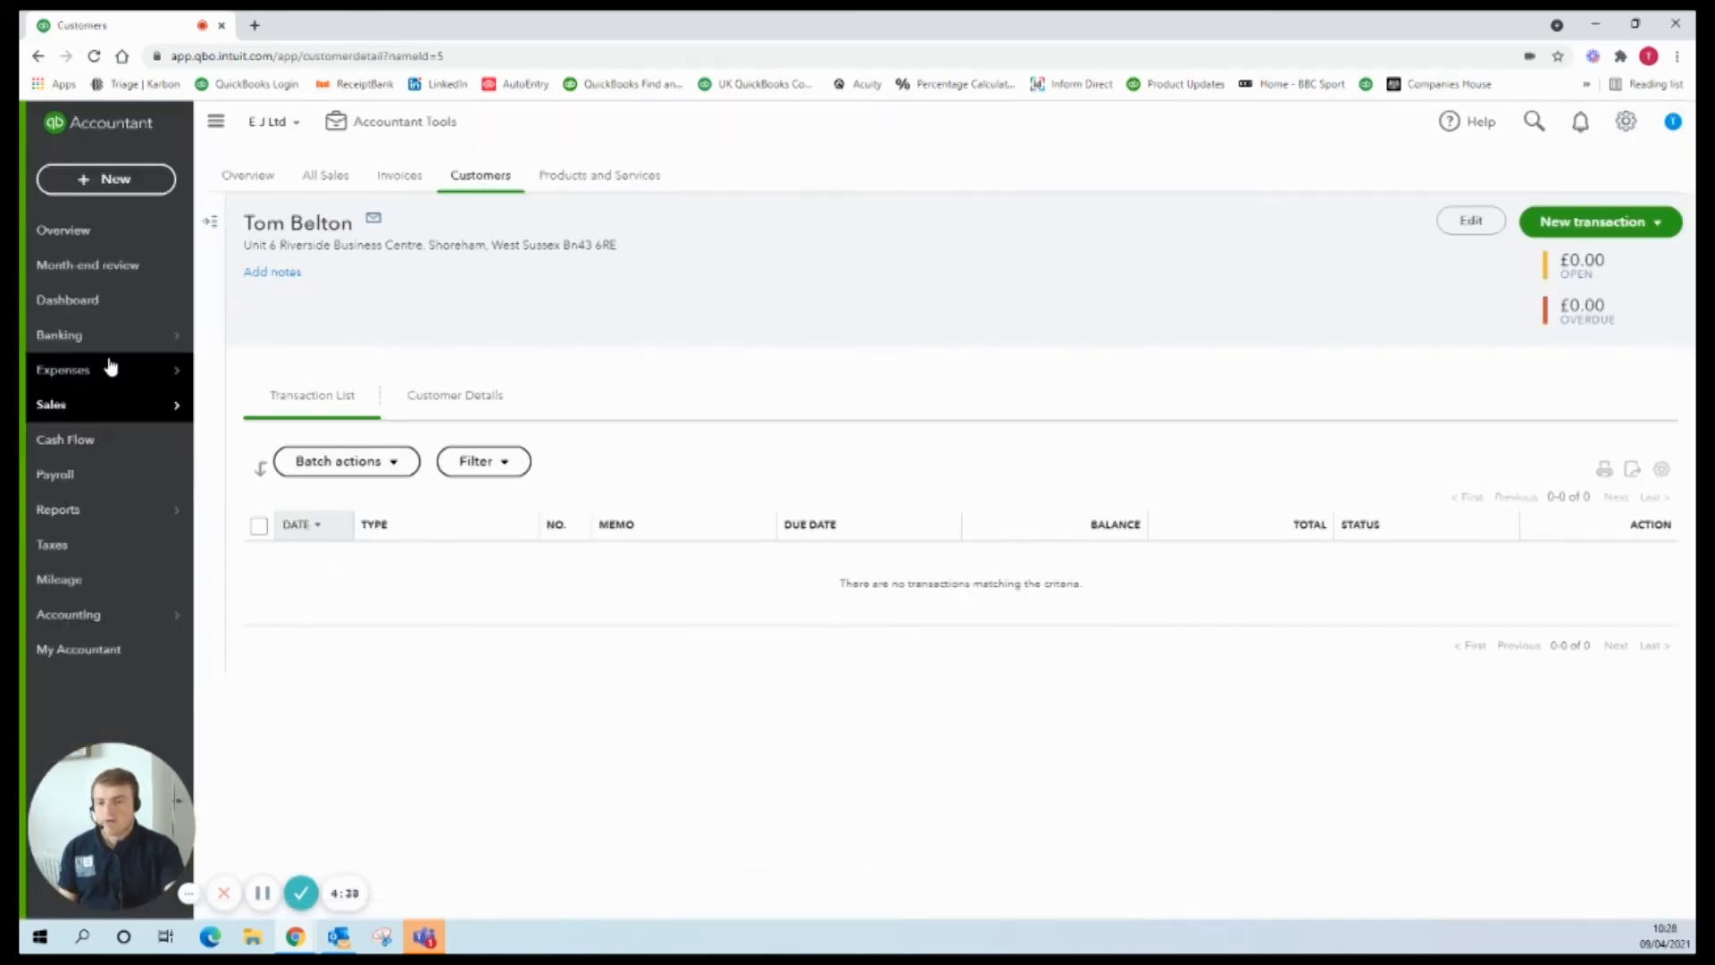
# Step: Expand the £2,500.00 GMT INV 001 receipt in the bank transactions feed
pyautogui.click(113, 349)
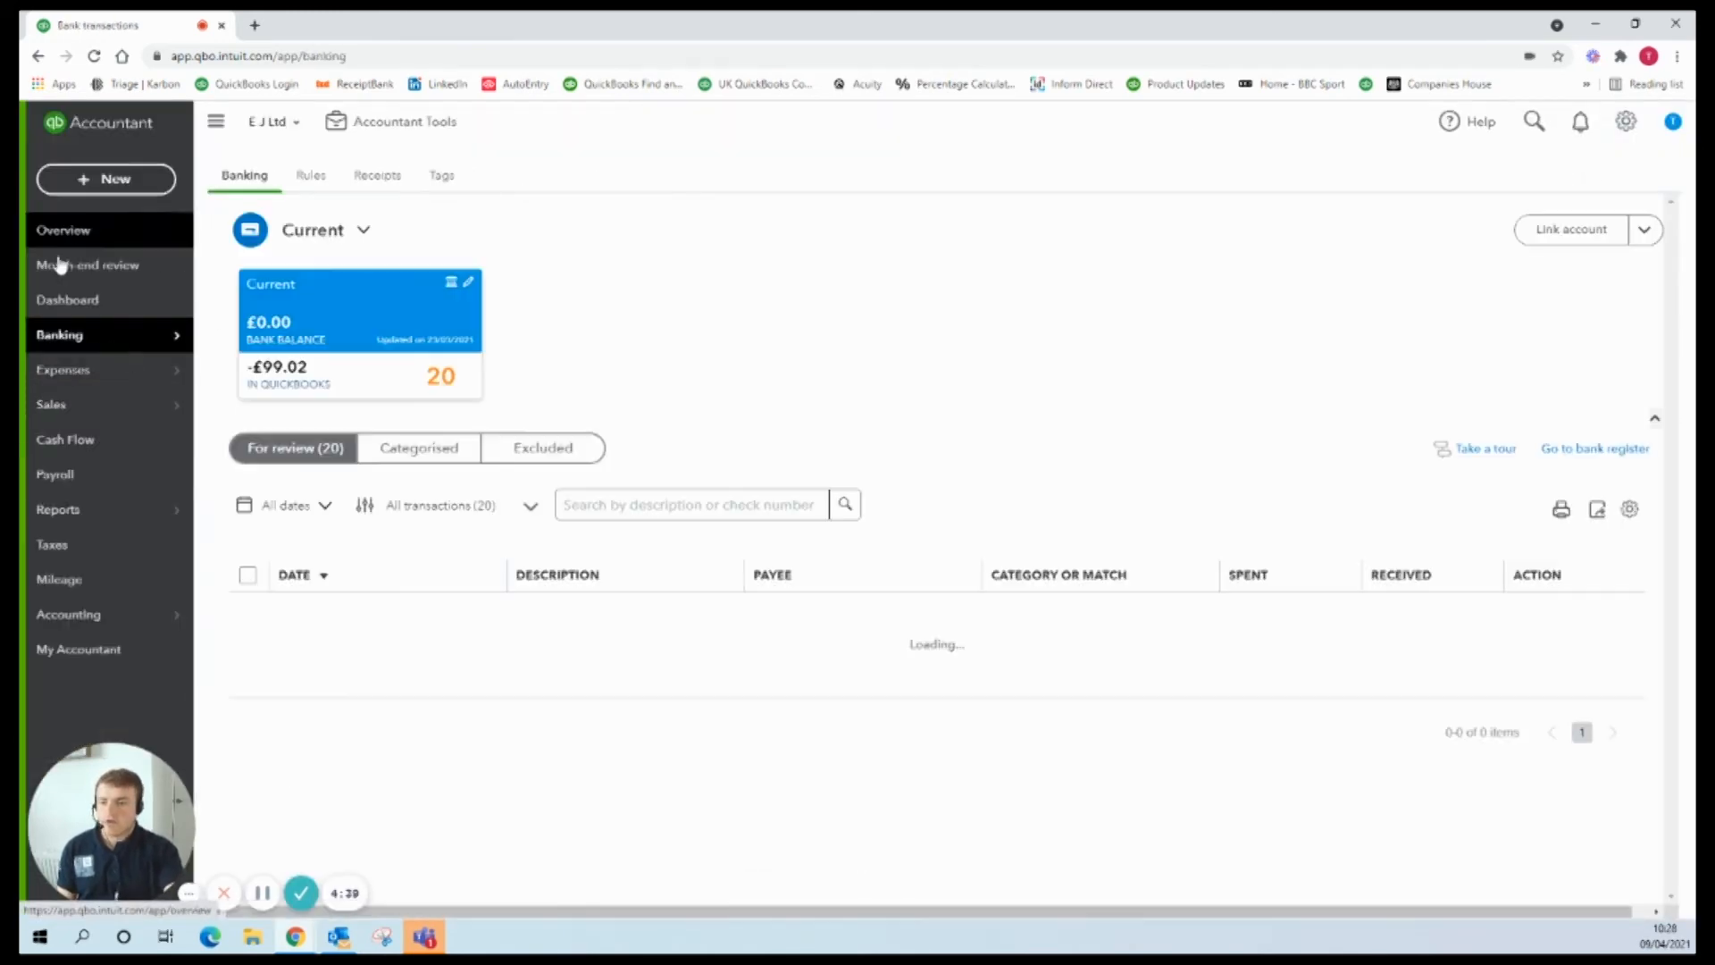
pyautogui.scroll(-1, 893, 644)
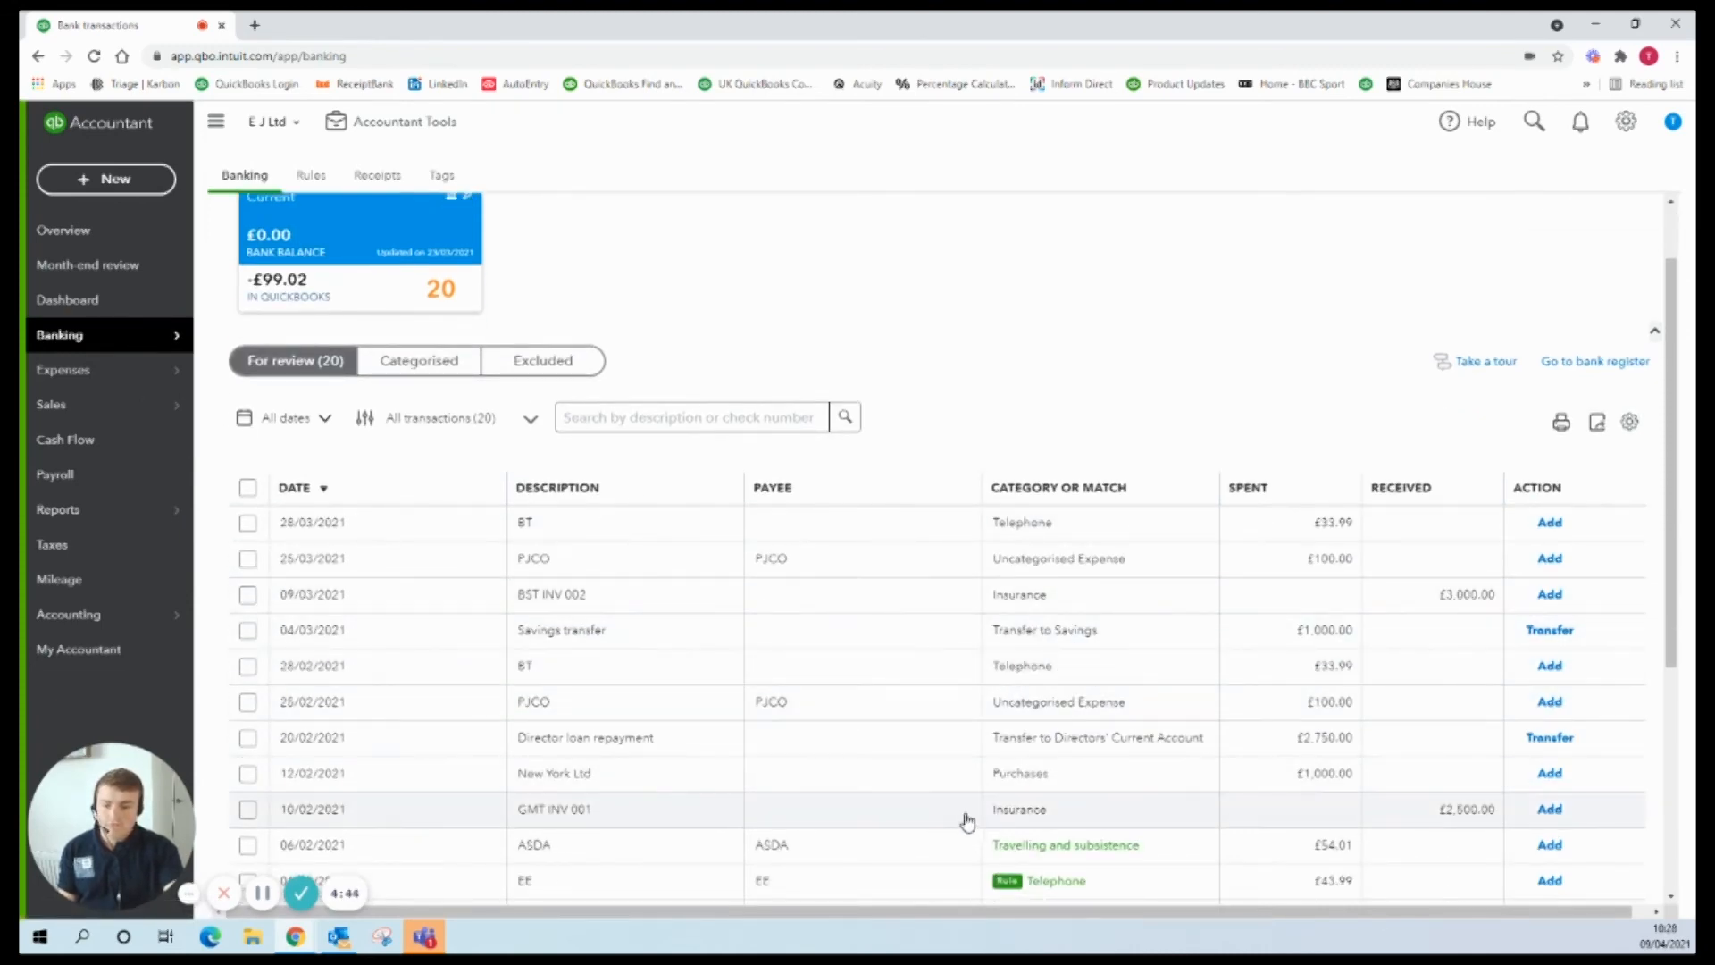
pyautogui.scroll(-2, 974, 809)
pyautogui.click(1085, 638)
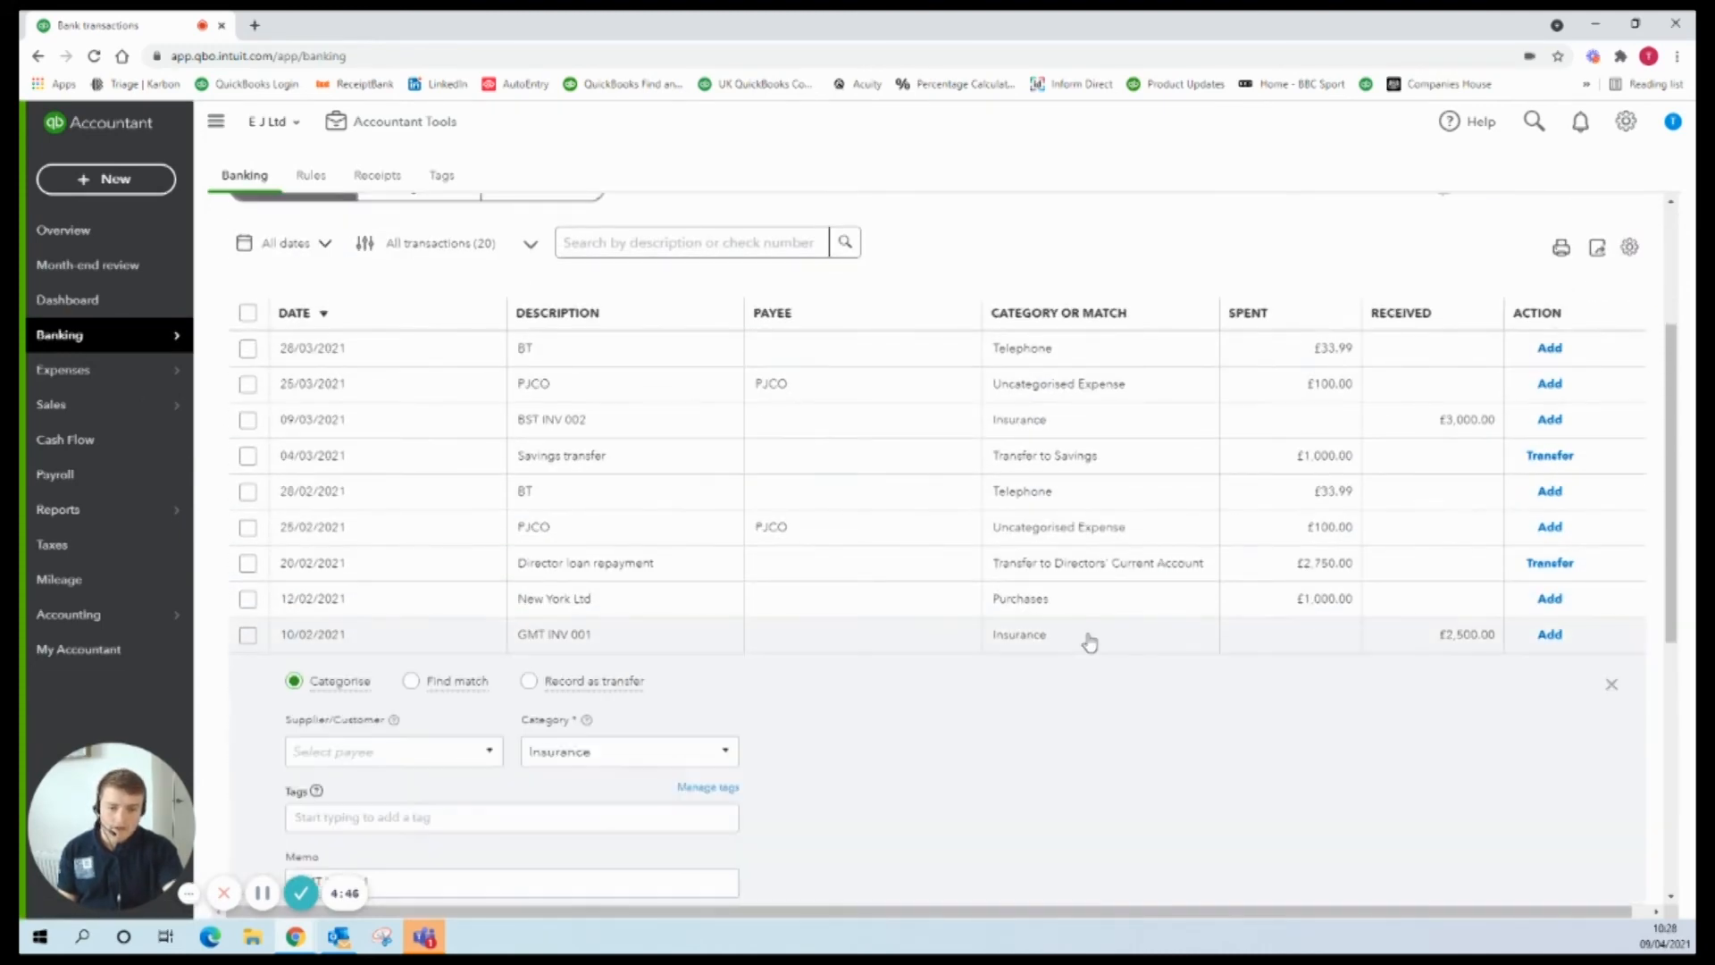
# Step: Add GMT as a new payee, open its details form, then close it unsaved
pyautogui.click(396, 745)
pyautogui.write('GMT')
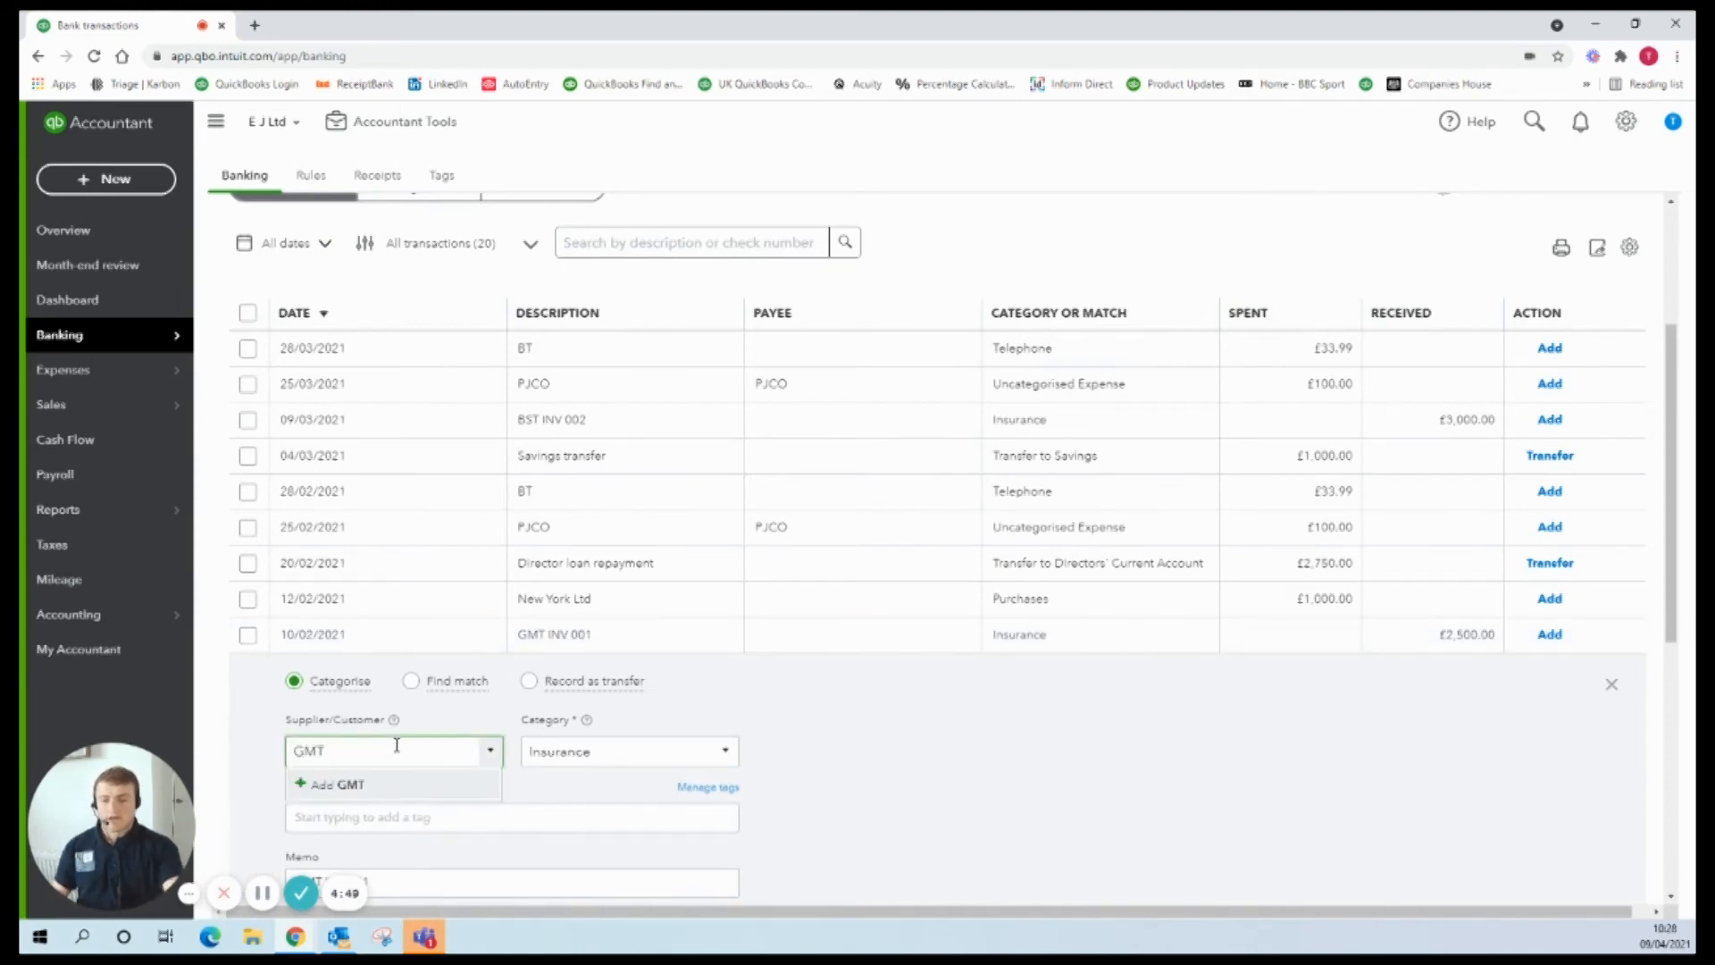
pyautogui.click(348, 786)
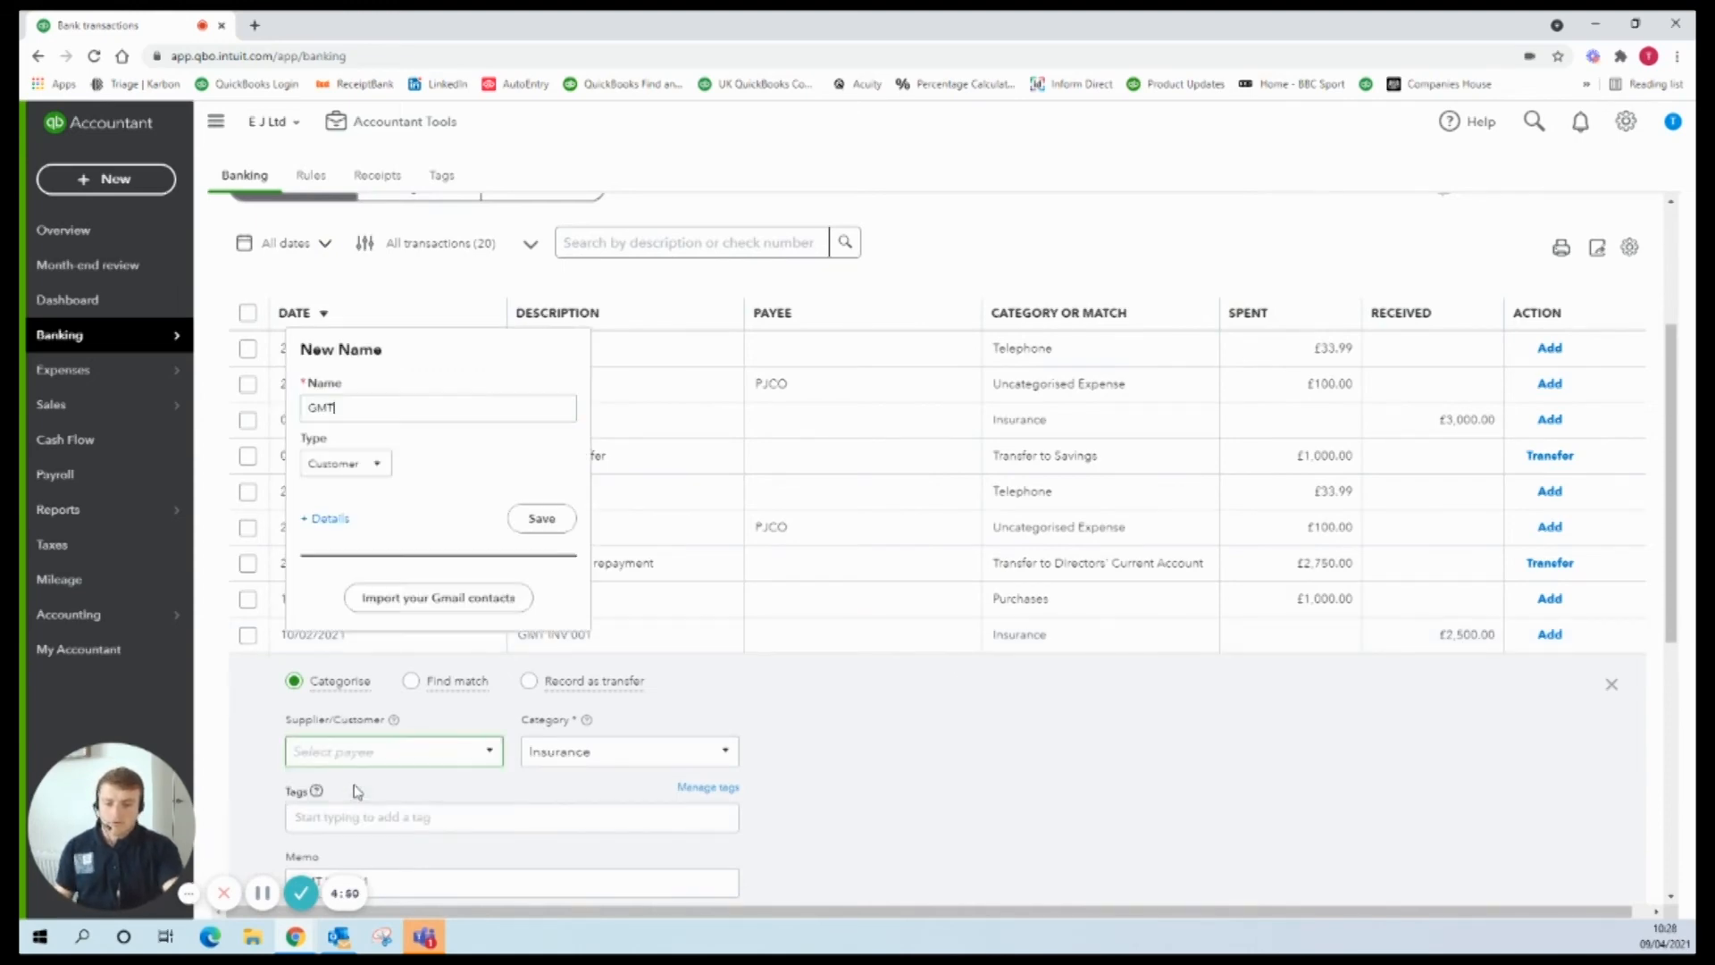
pyautogui.click(326, 520)
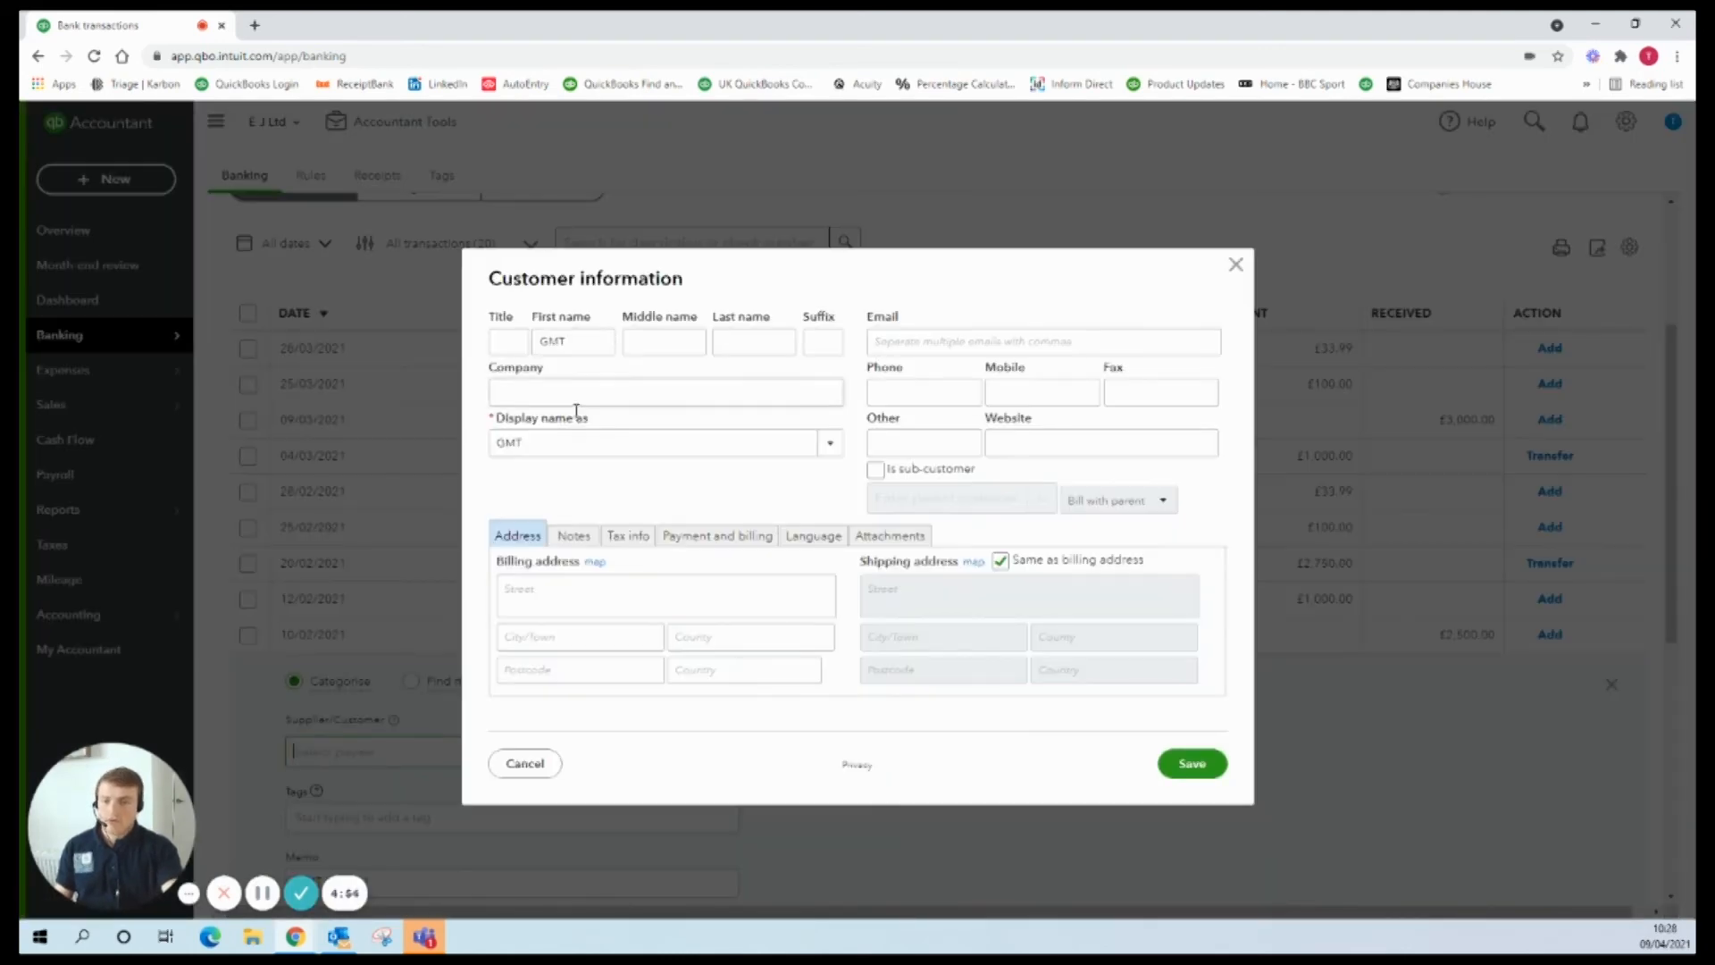
pyautogui.click(1237, 267)
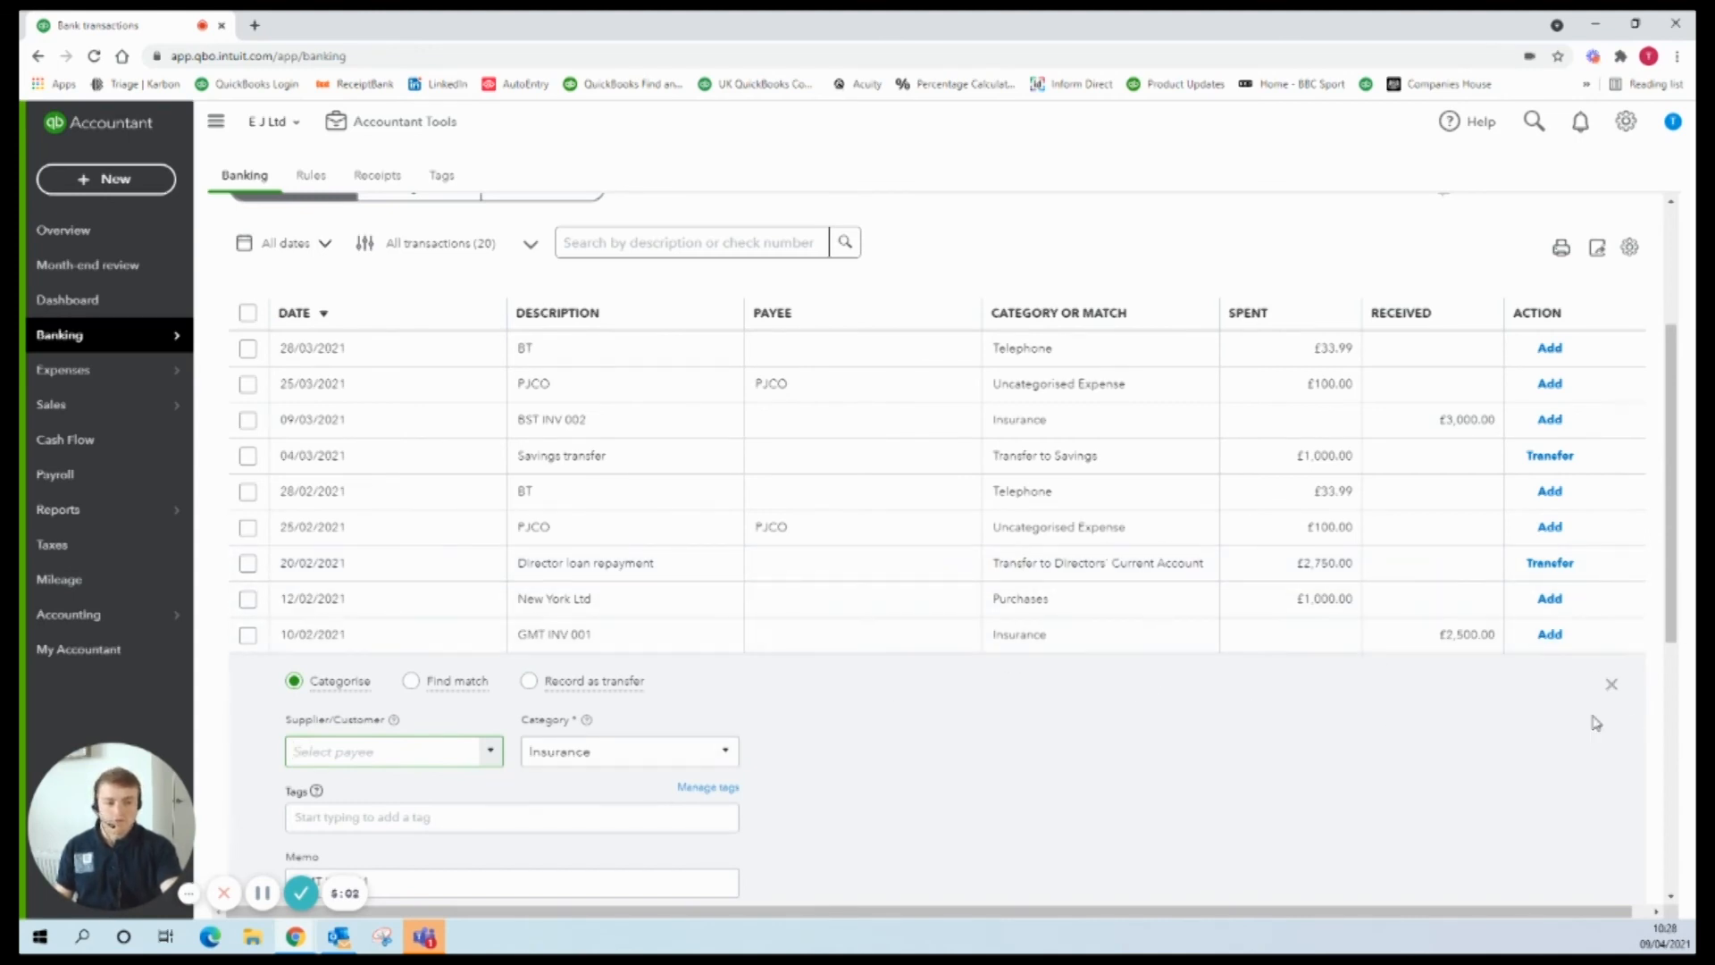
# Step: Collapse the GMT INV 001 panel and open the Customers tab under All Sales
pyautogui.click(1611, 685)
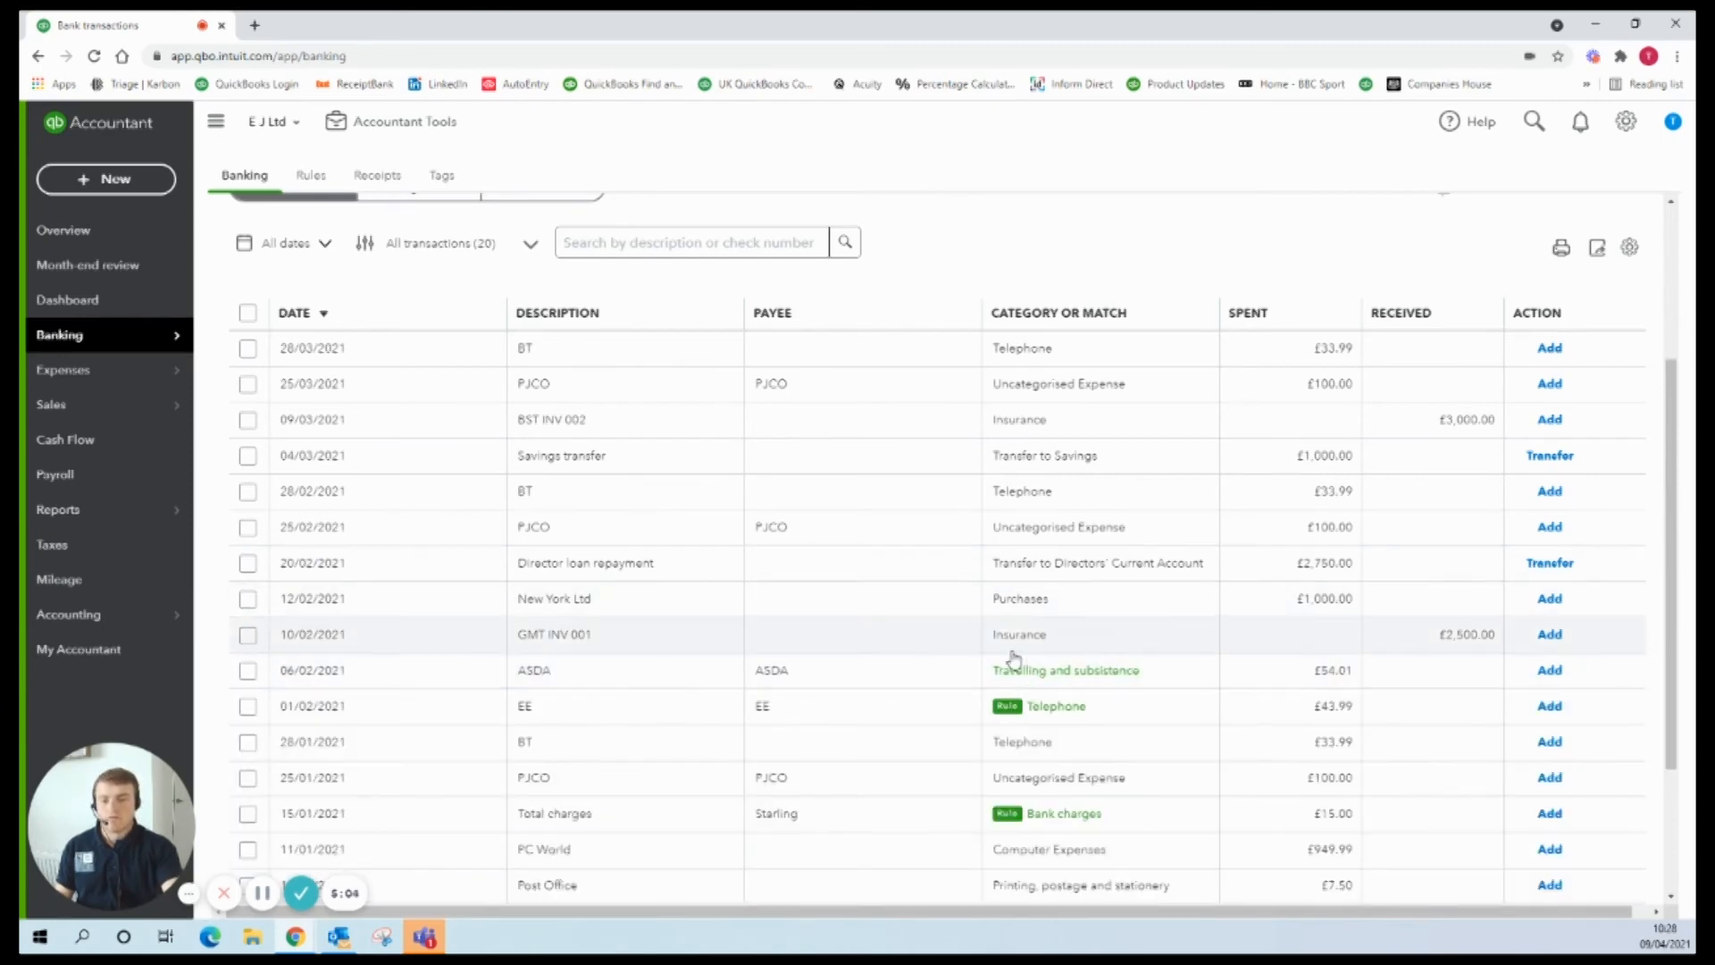
pyautogui.scroll(-1, 1028, 657)
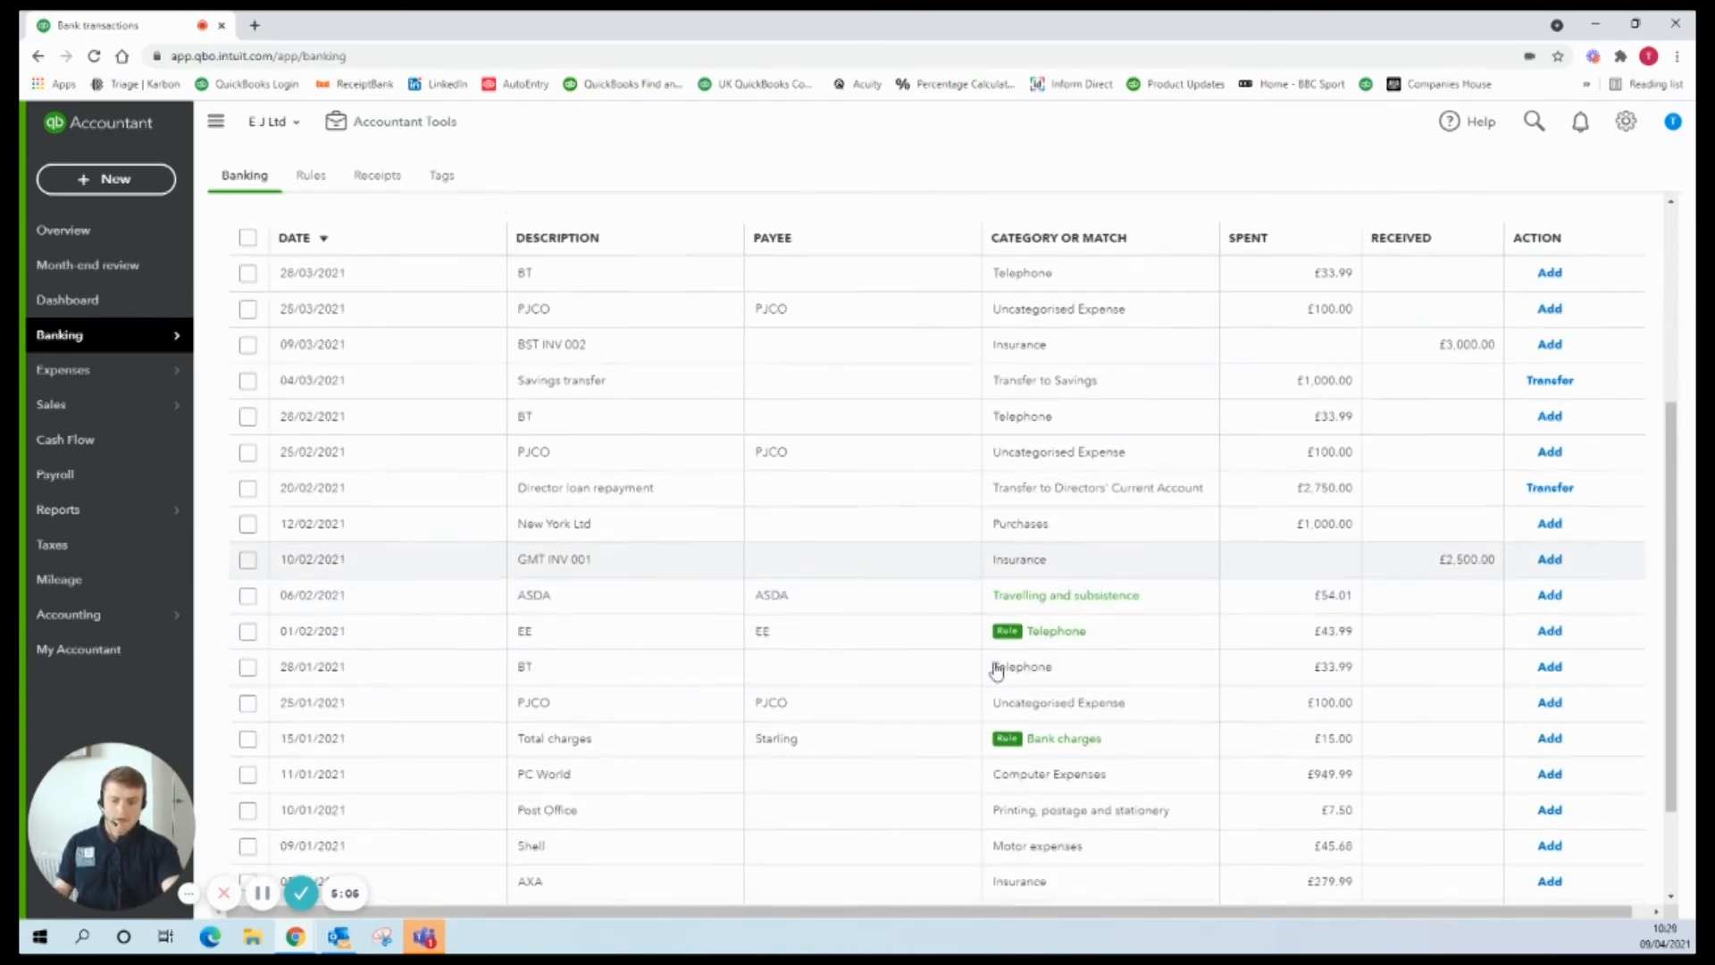
pyautogui.moveTo(161, 411)
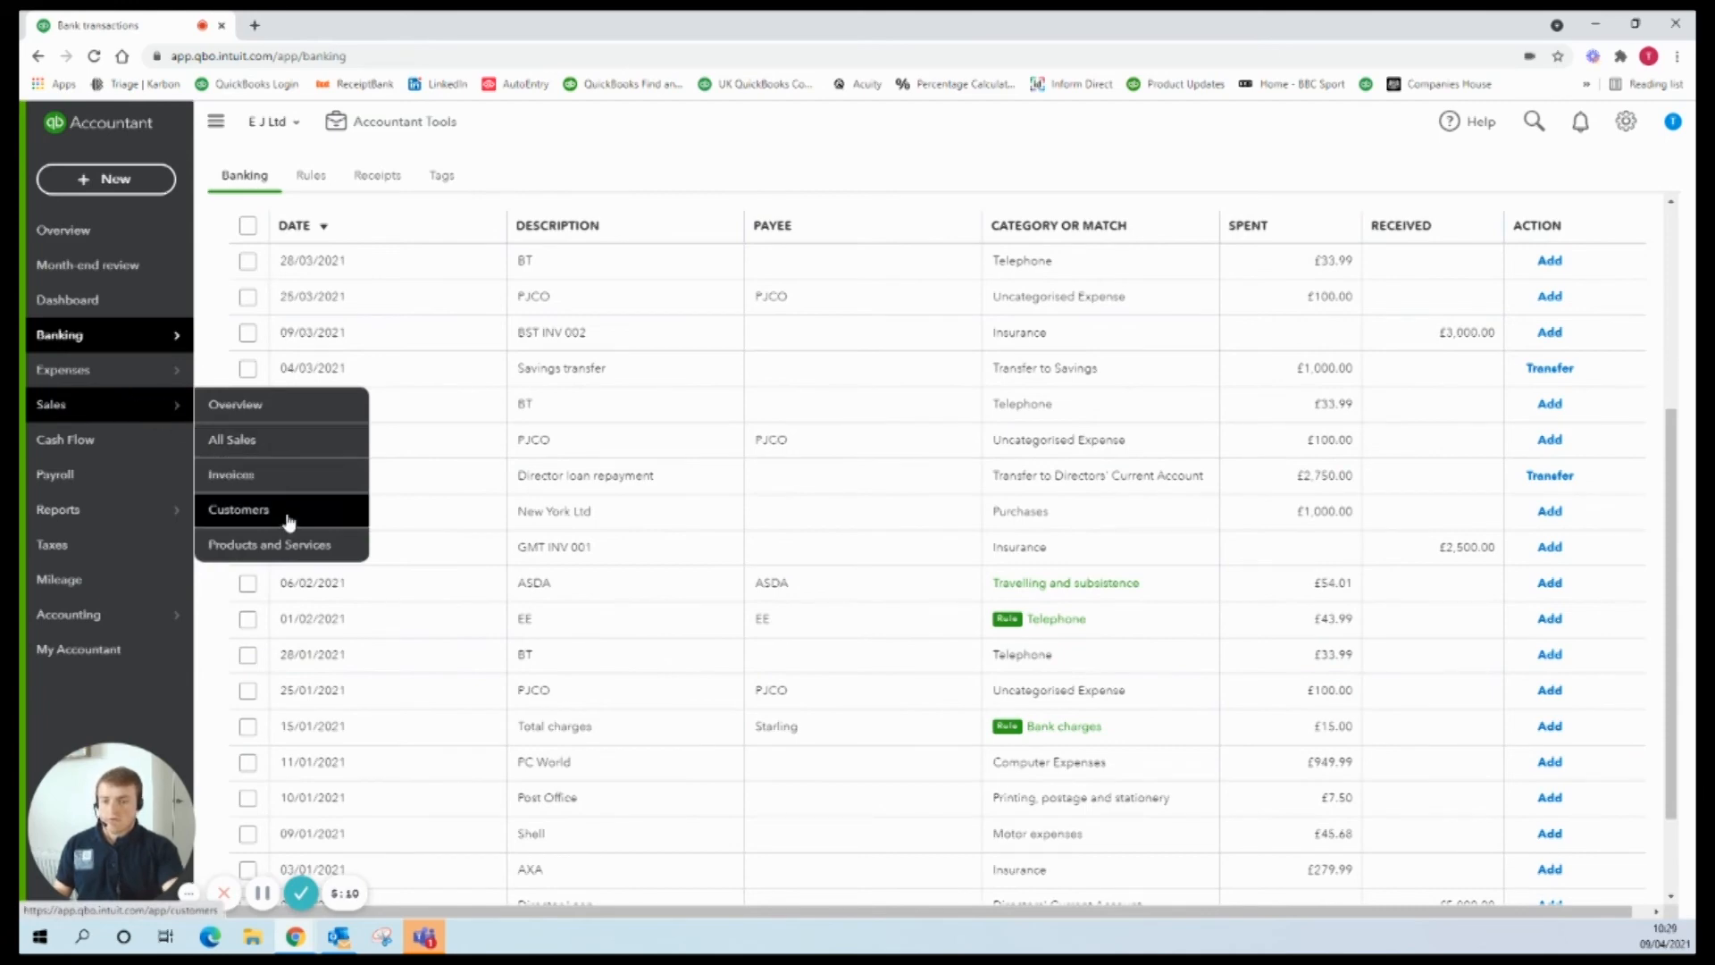
pyautogui.click(273, 447)
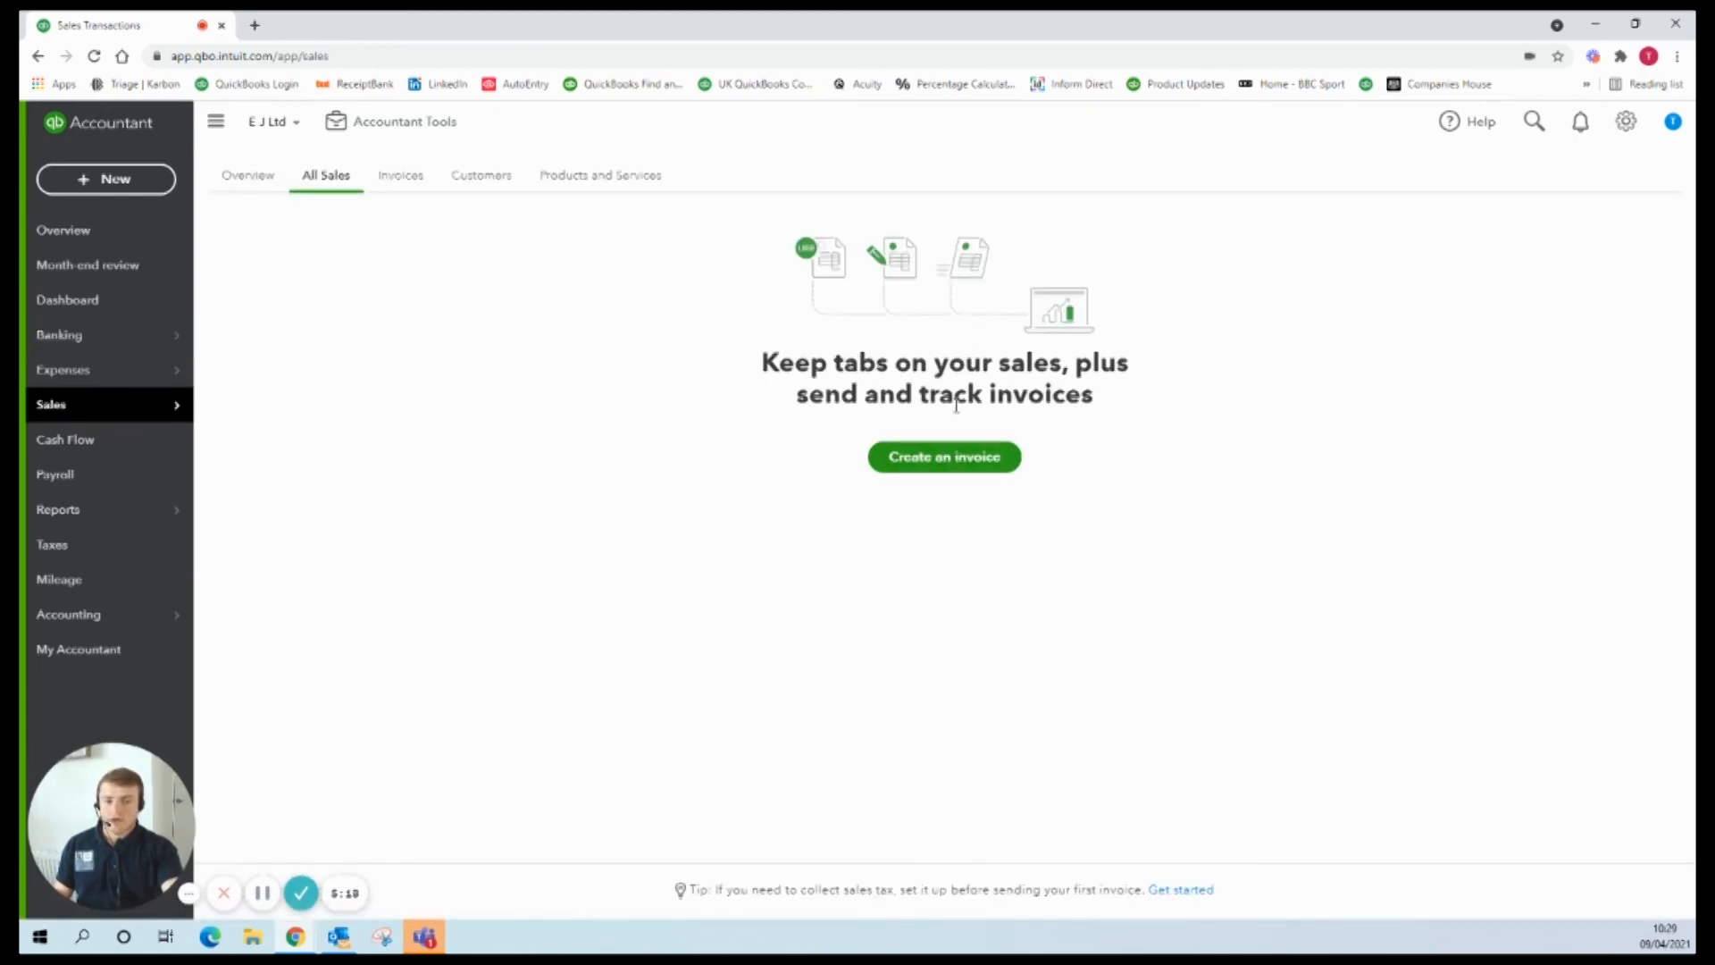
pyautogui.click(449, 190)
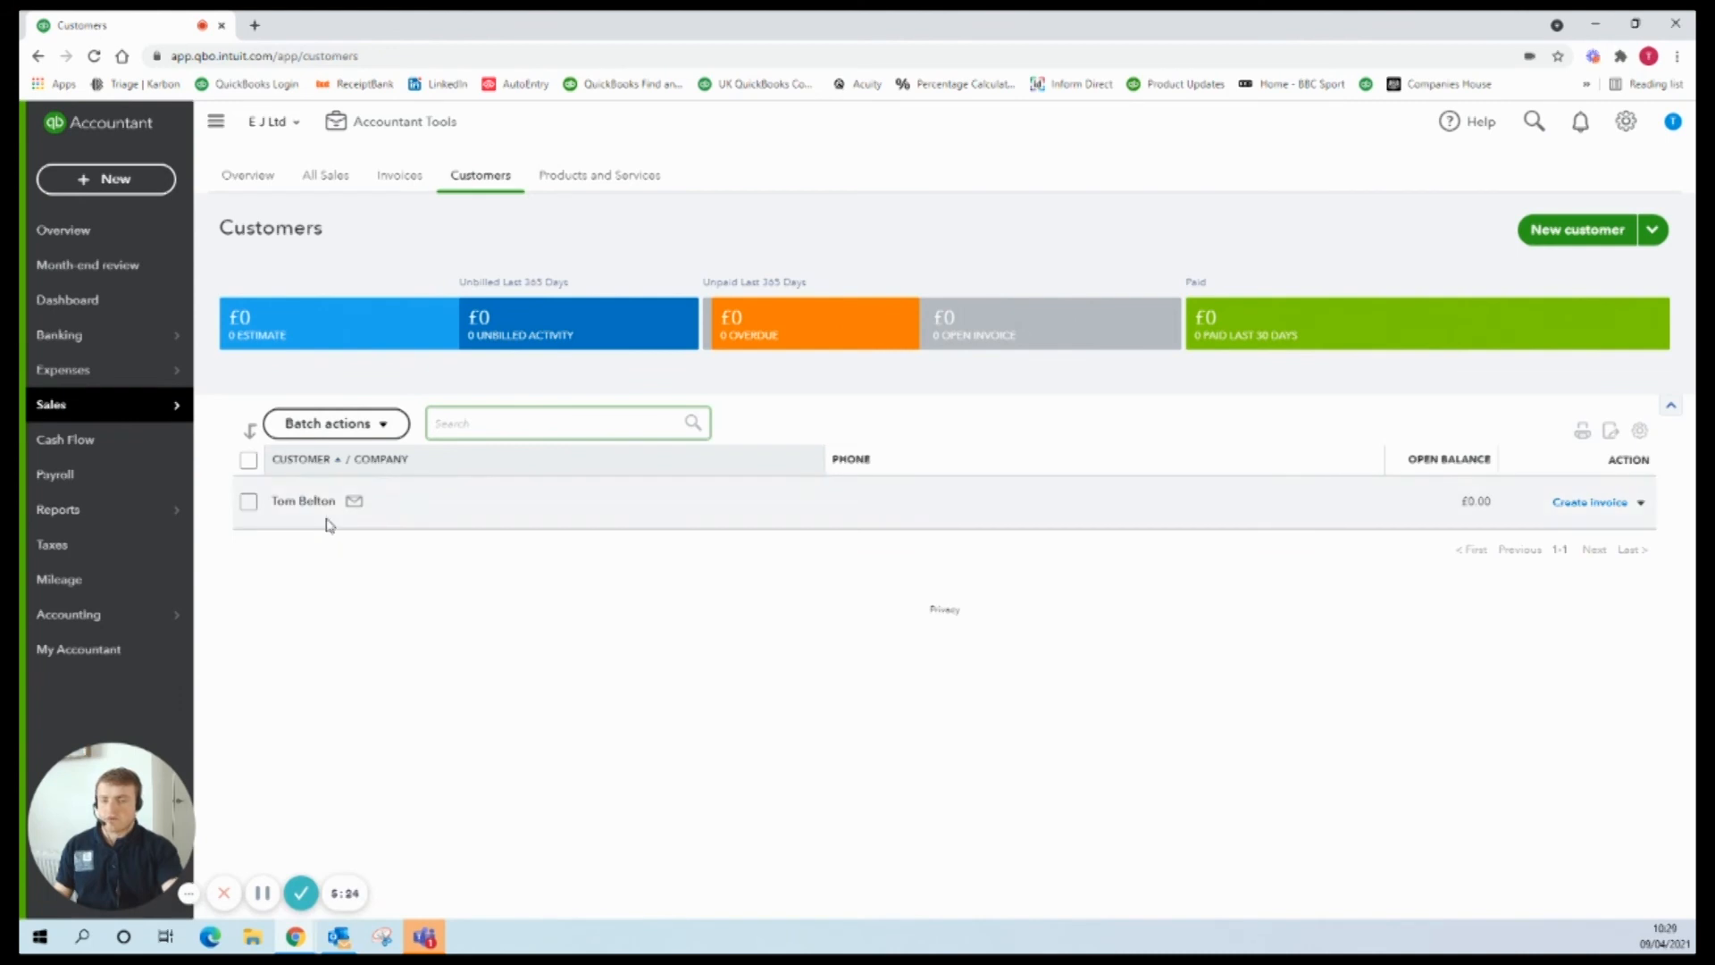
# Step: Open the new customer's record from the Customers list to view the saved billing address
pyautogui.click(304, 502)
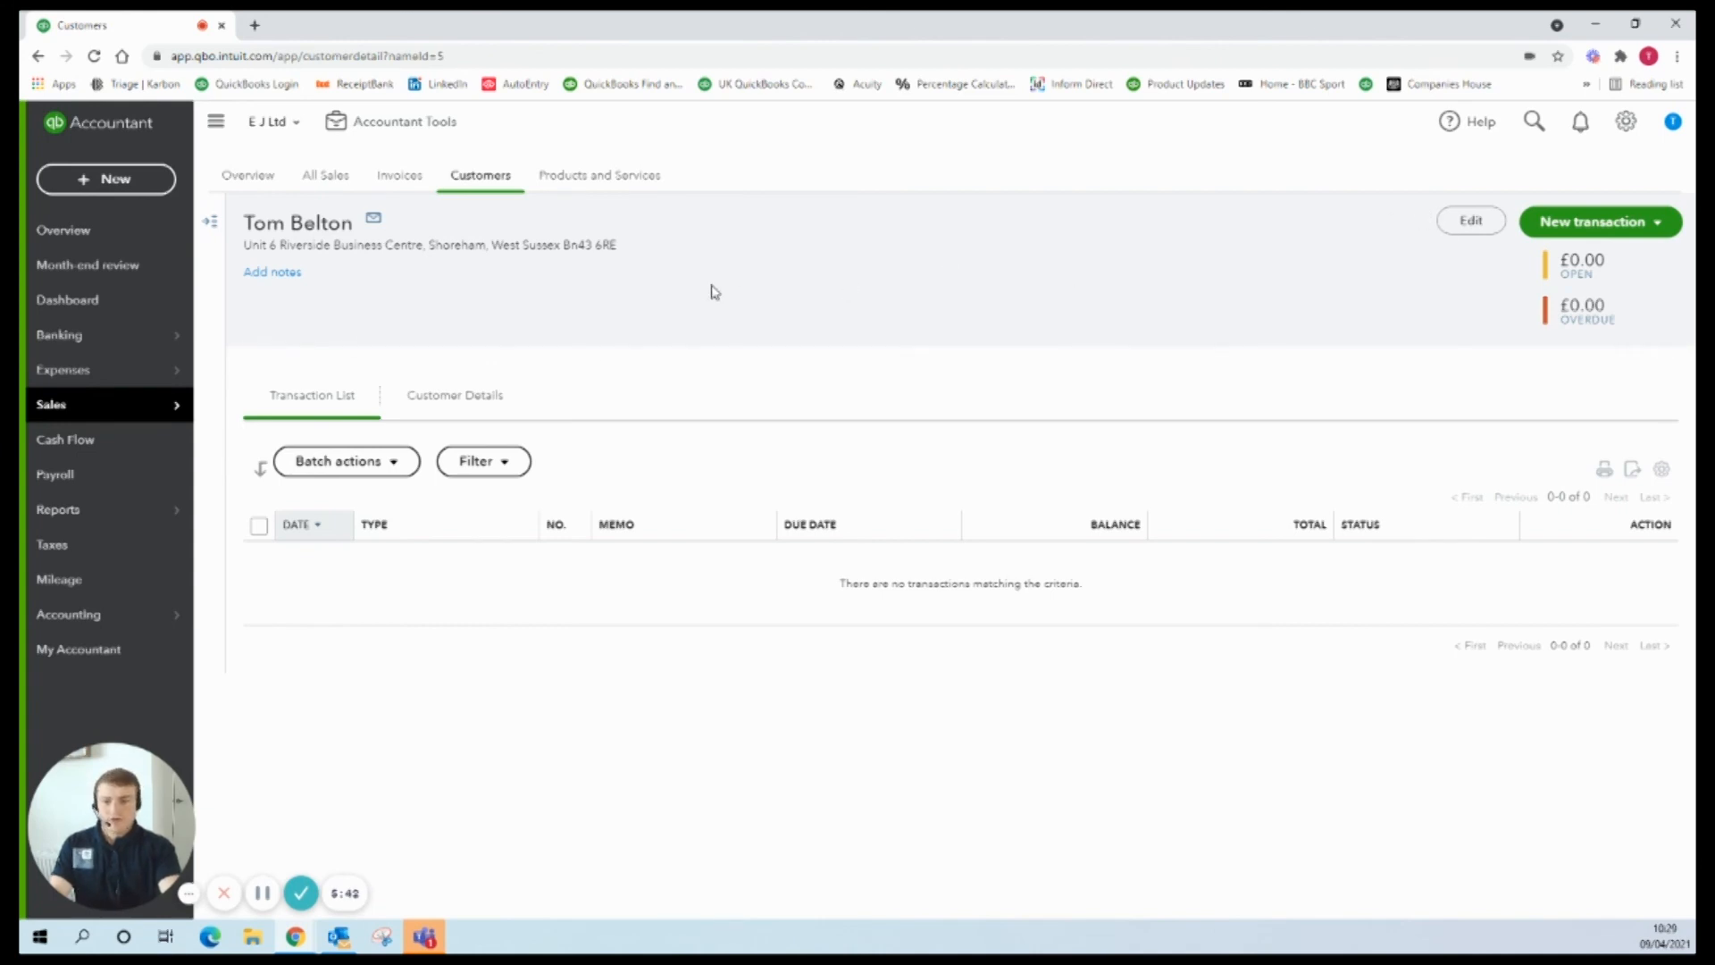
pyautogui.click(1461, 228)
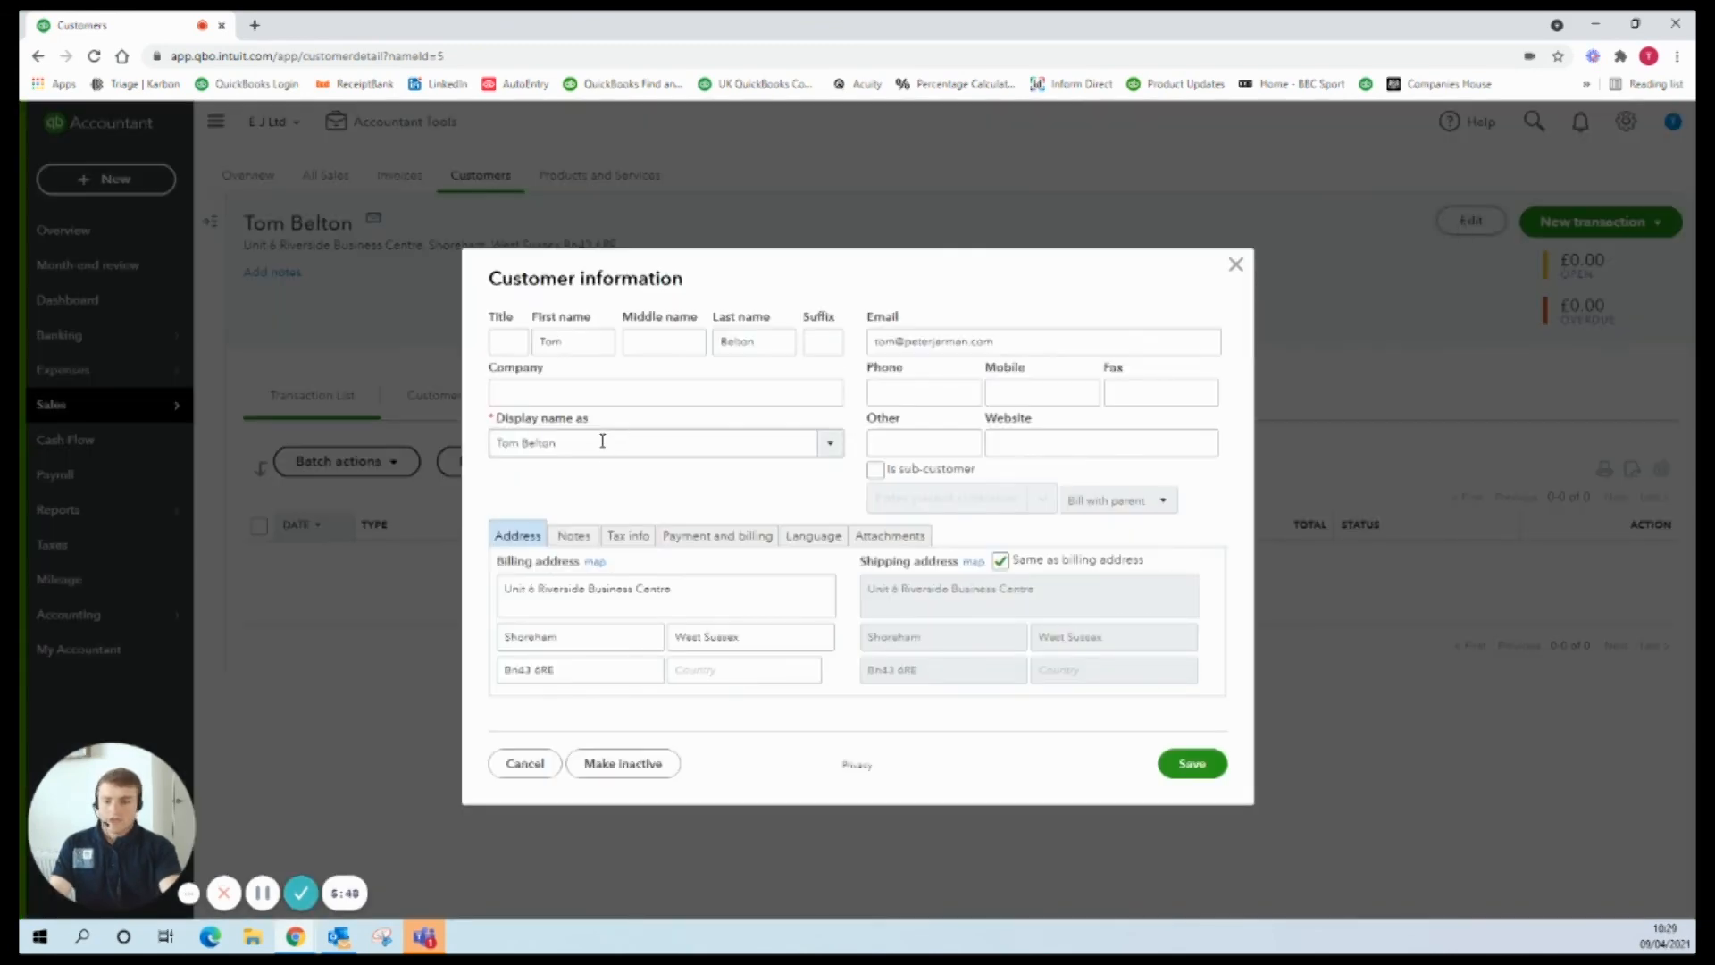
pyautogui.moveTo(602, 441); pyautogui.dragTo(491, 450)
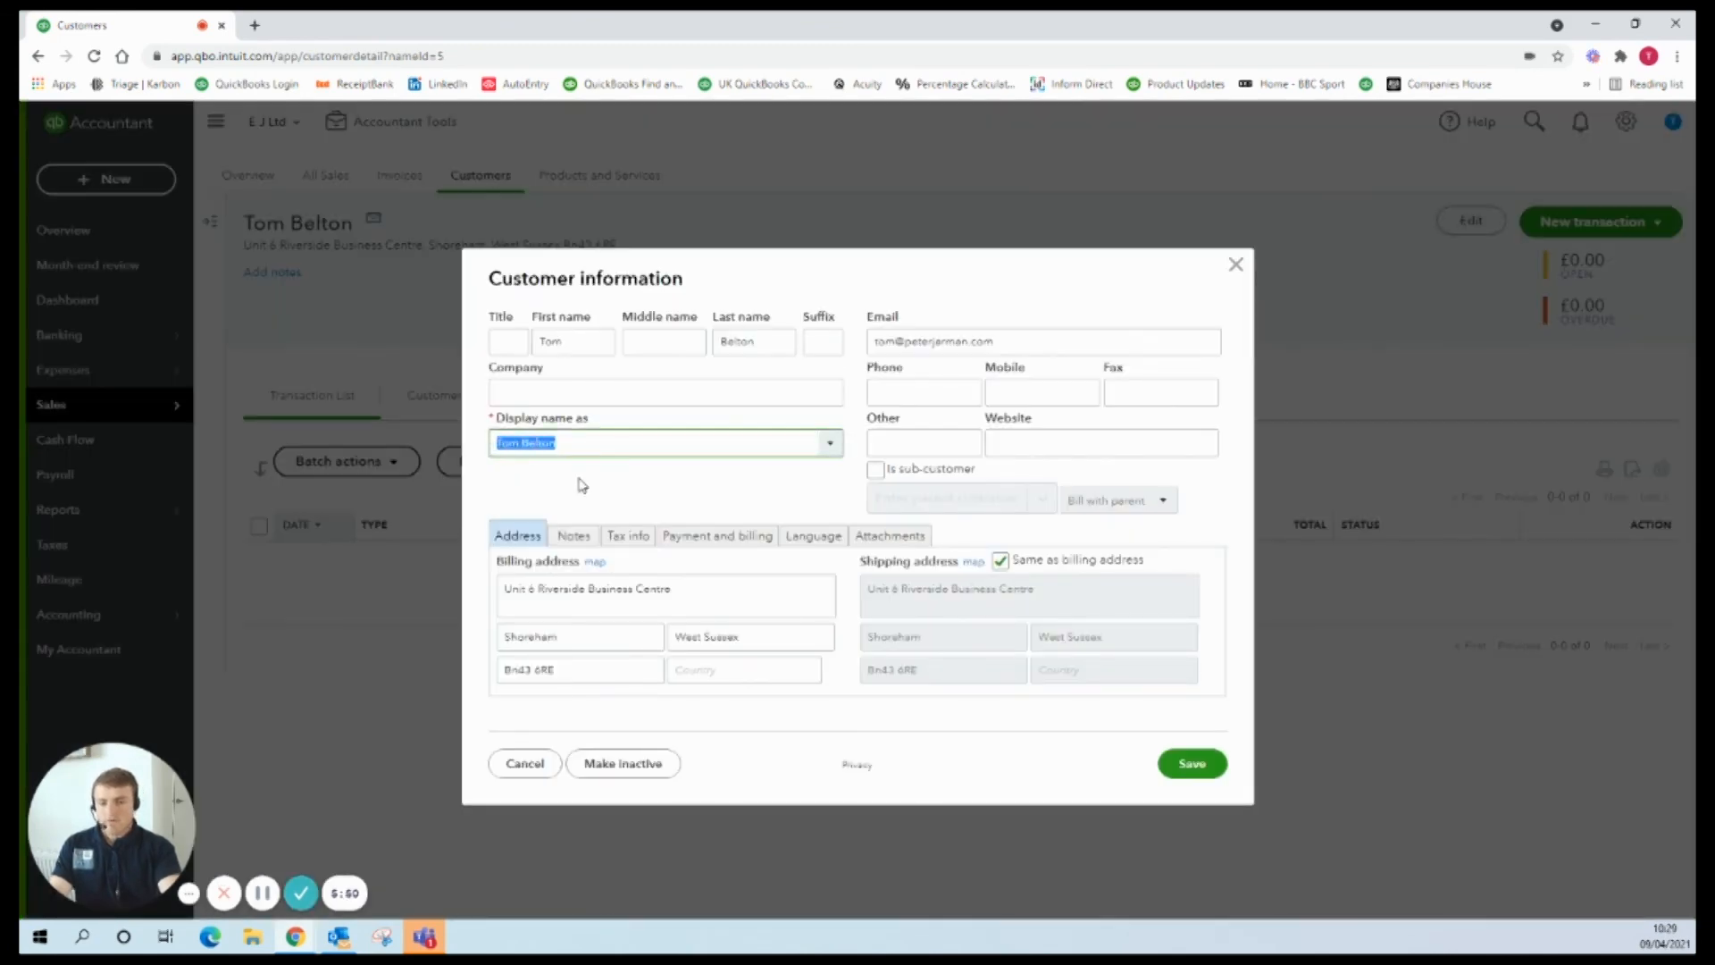
pyautogui.click(645, 475)
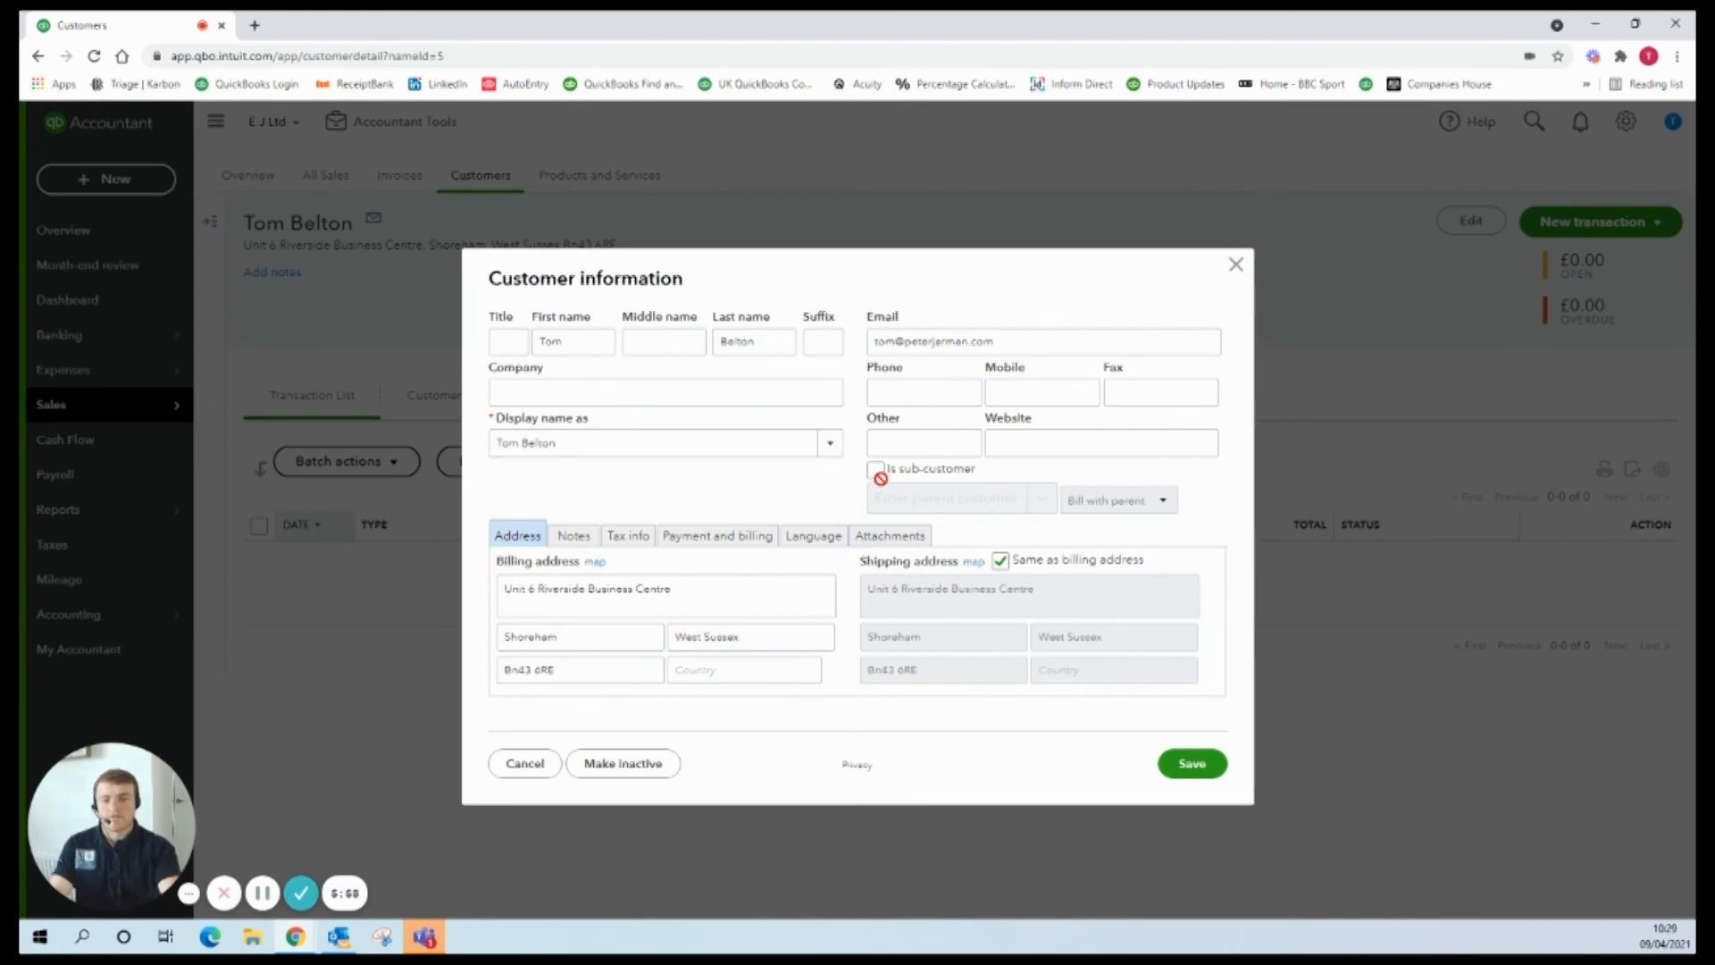
pyautogui.click(1232, 267)
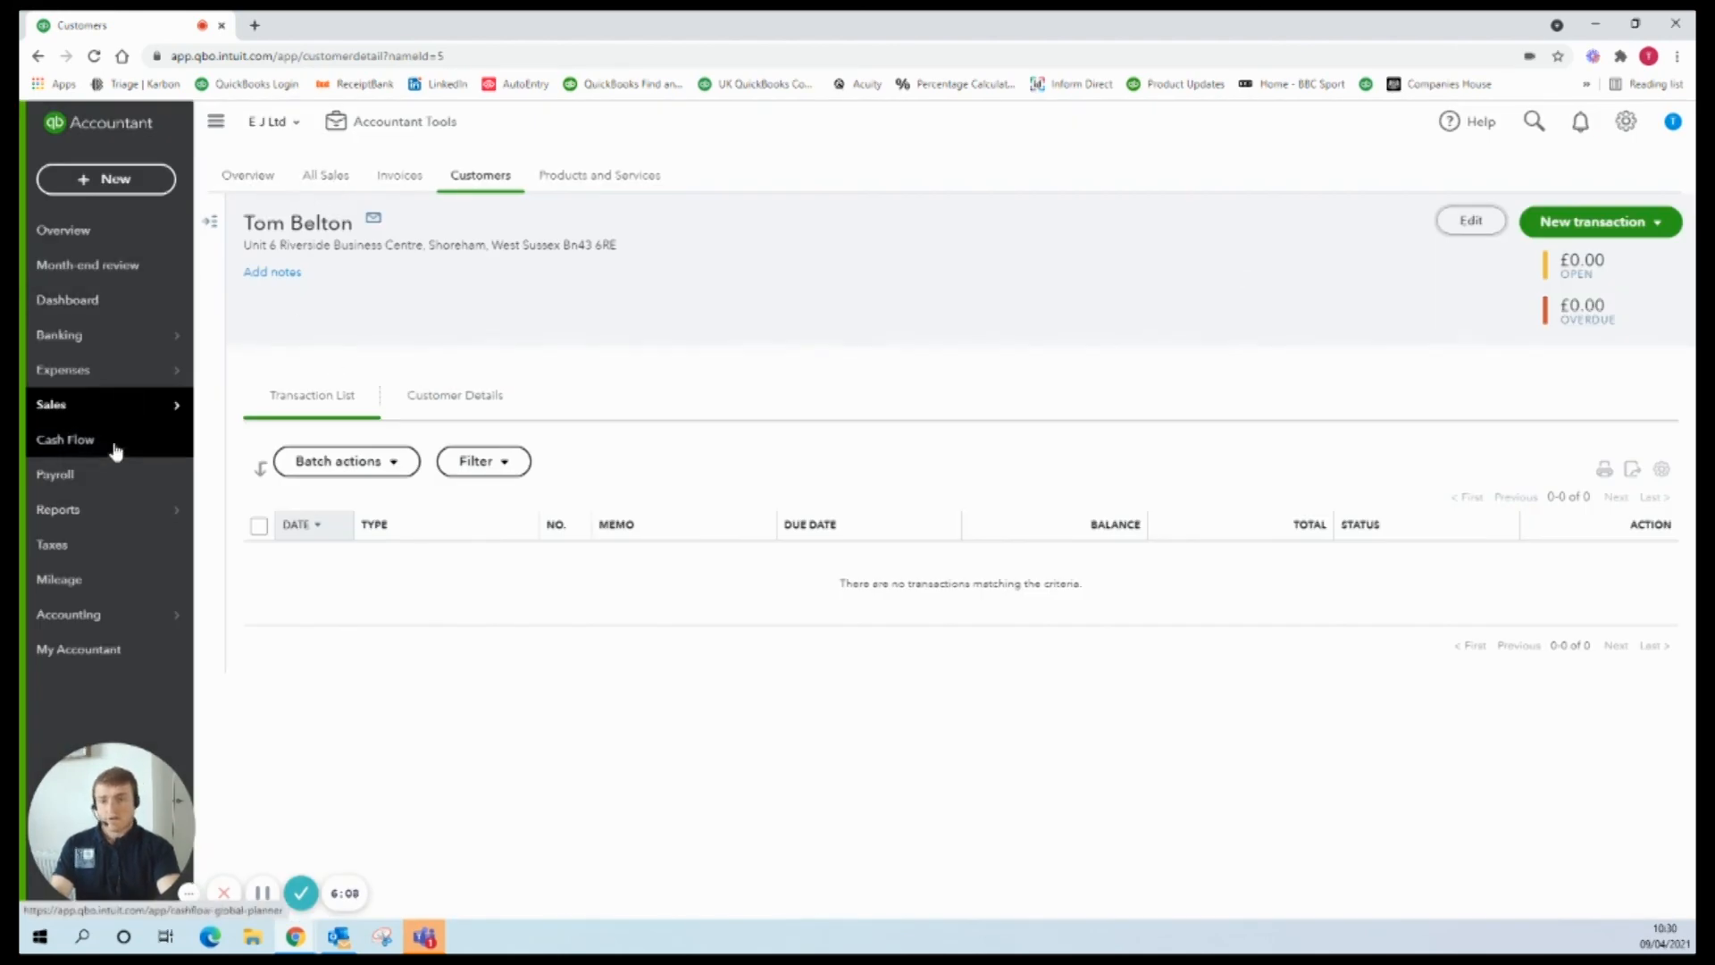
pyautogui.moveTo(116, 414)
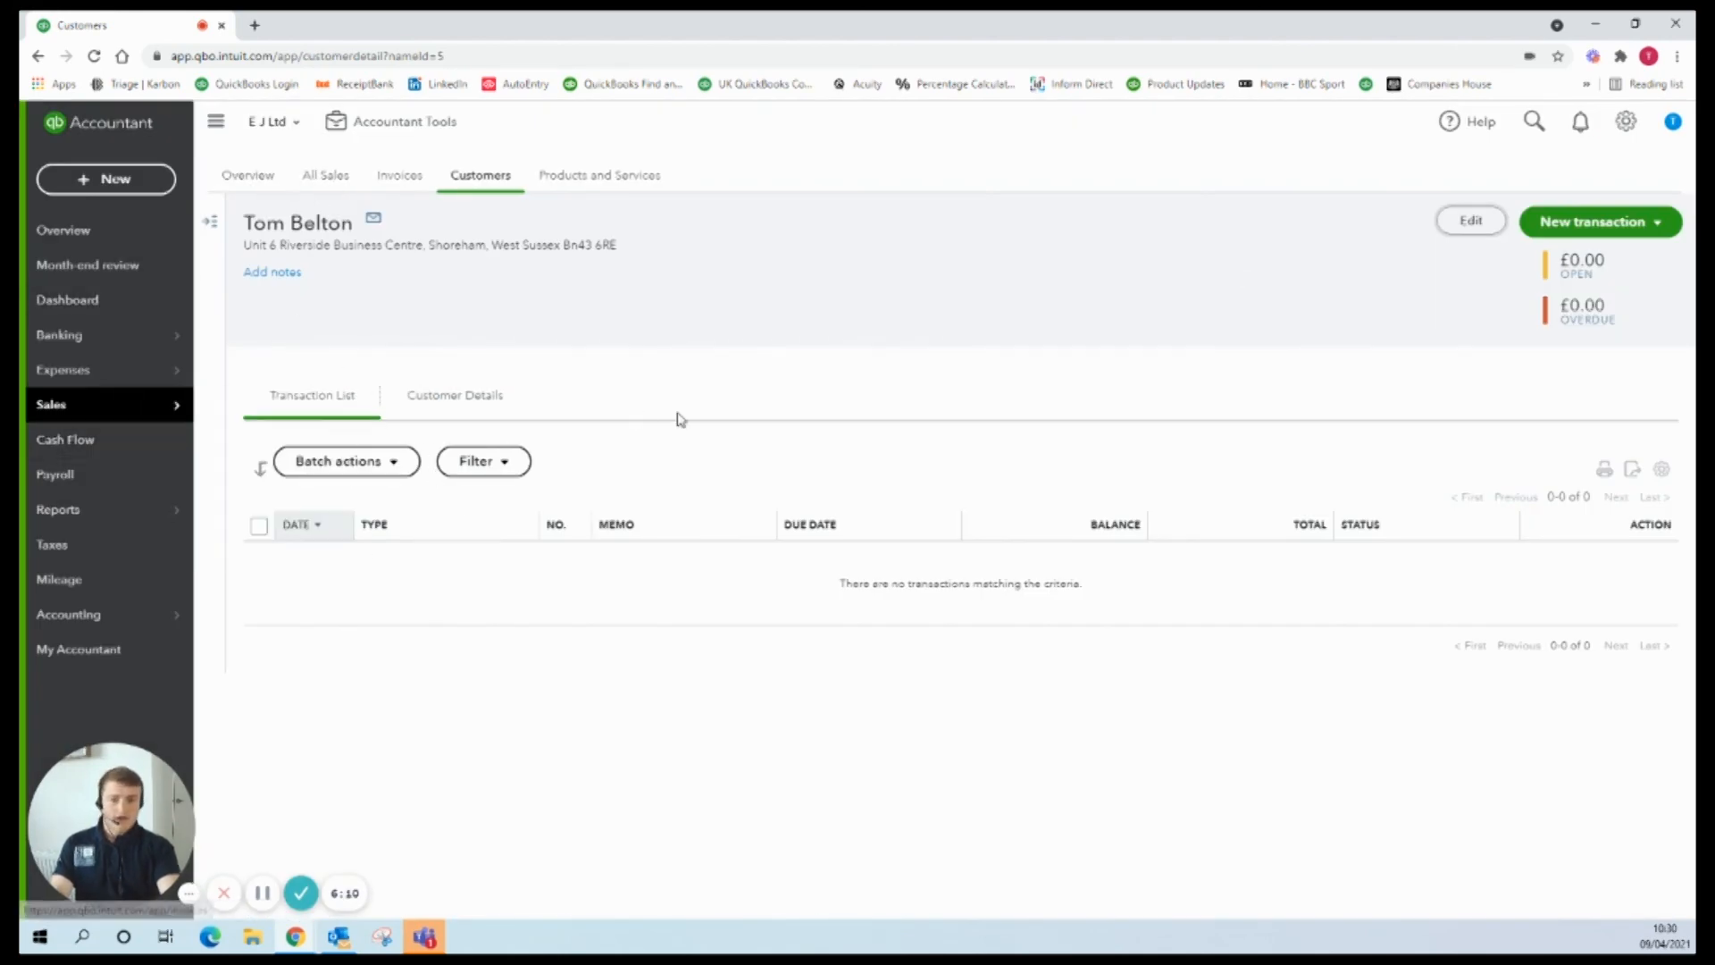